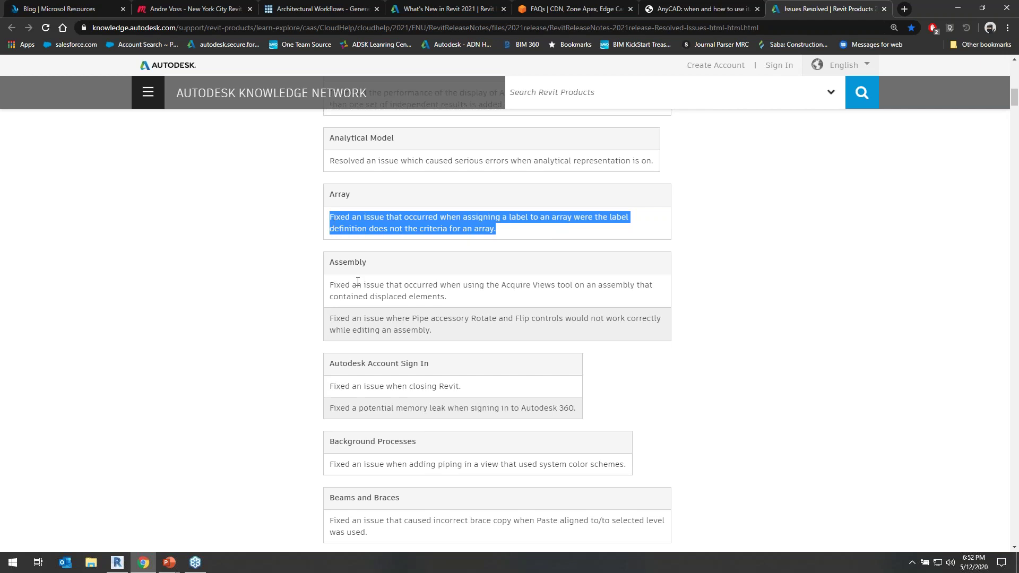
Read through the resolved issues from Assembly to Dynamo for Revit and compare them with the category list on the presentation slide.
scroll(348, 208, down, 1)
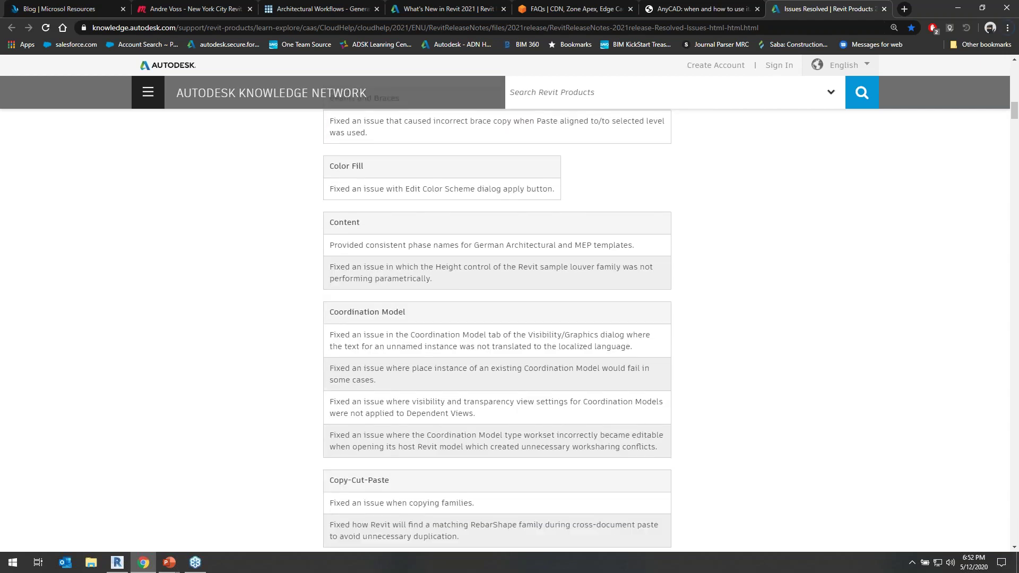
scroll(497, 329, down, 8)
key(alt+Tab)
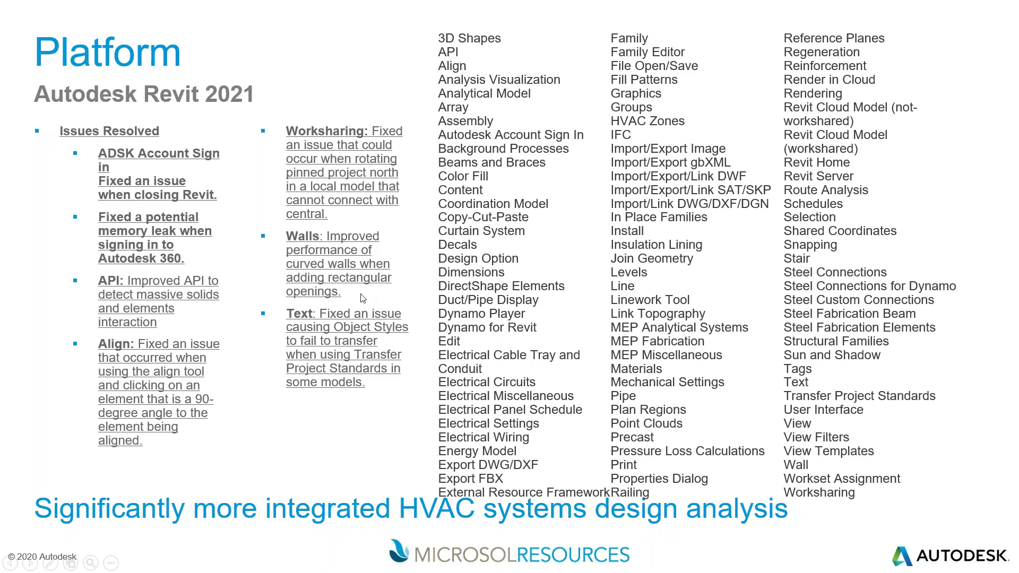
key(alt+Tab)
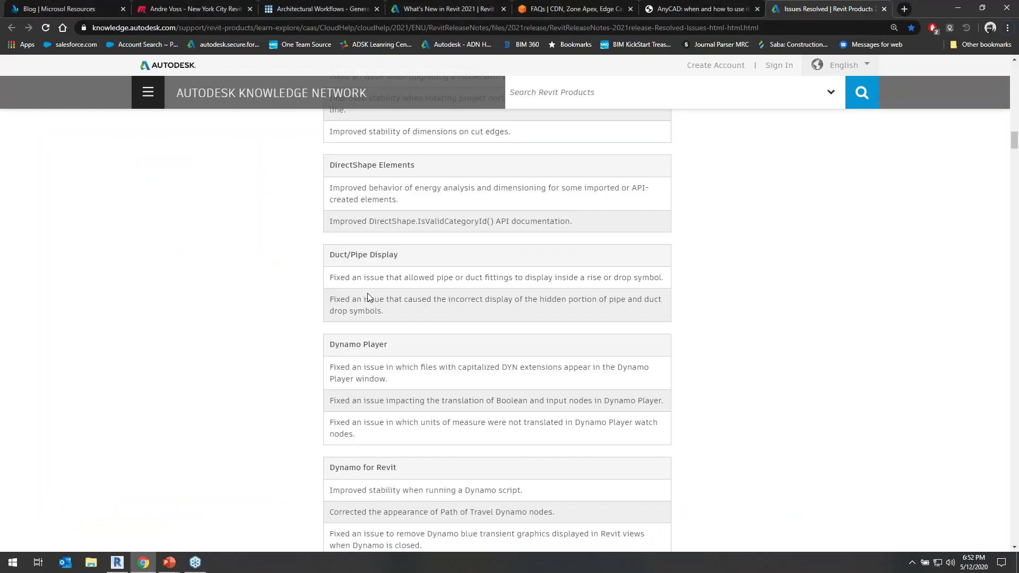
Search the release notes page for "line" and check the first matches in the Dimensions, Edit and Export DWG/DXF sections.
key(ctrl+f)
text(line)
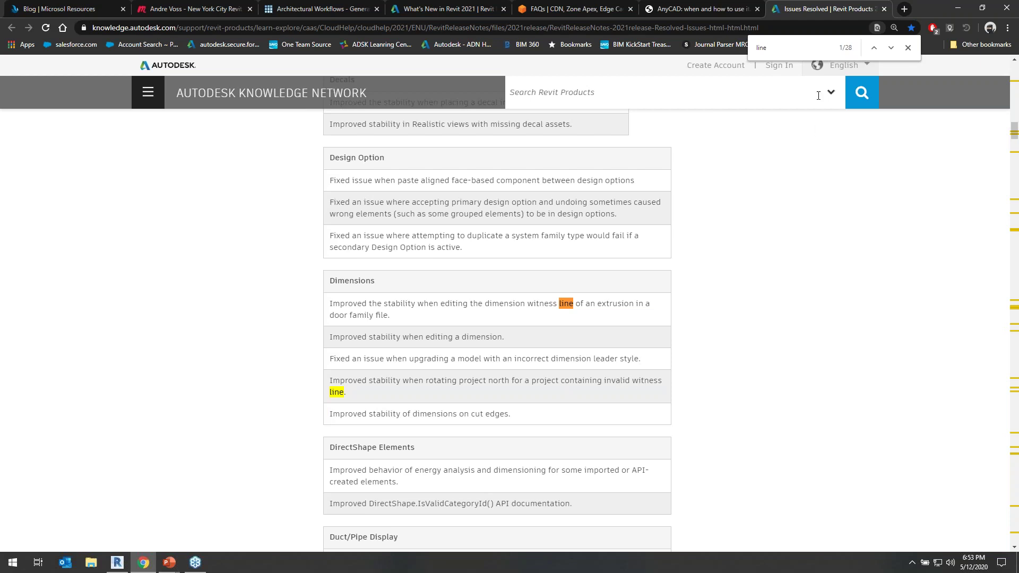
click(891, 47)
click(891, 48)
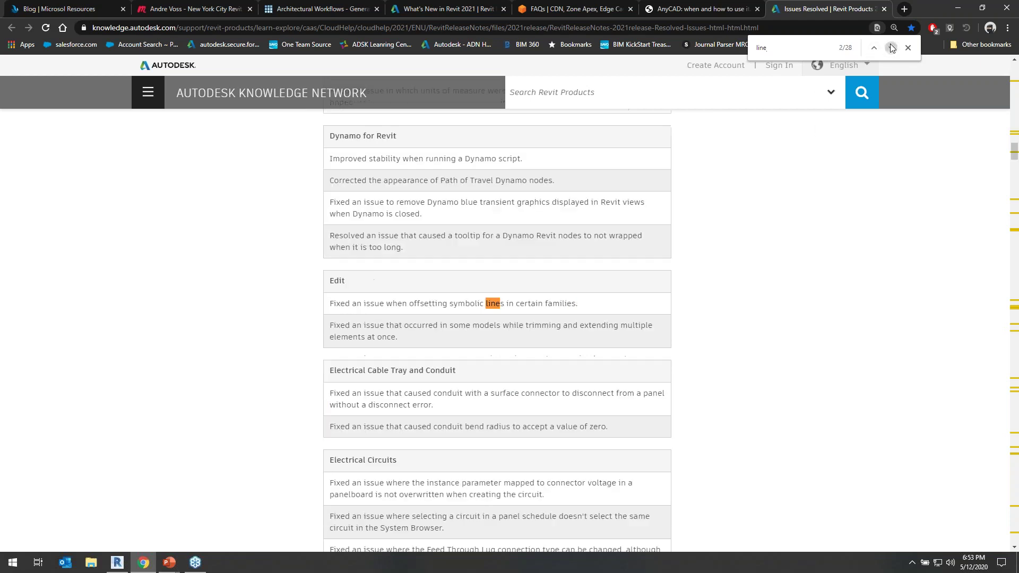
click(891, 48)
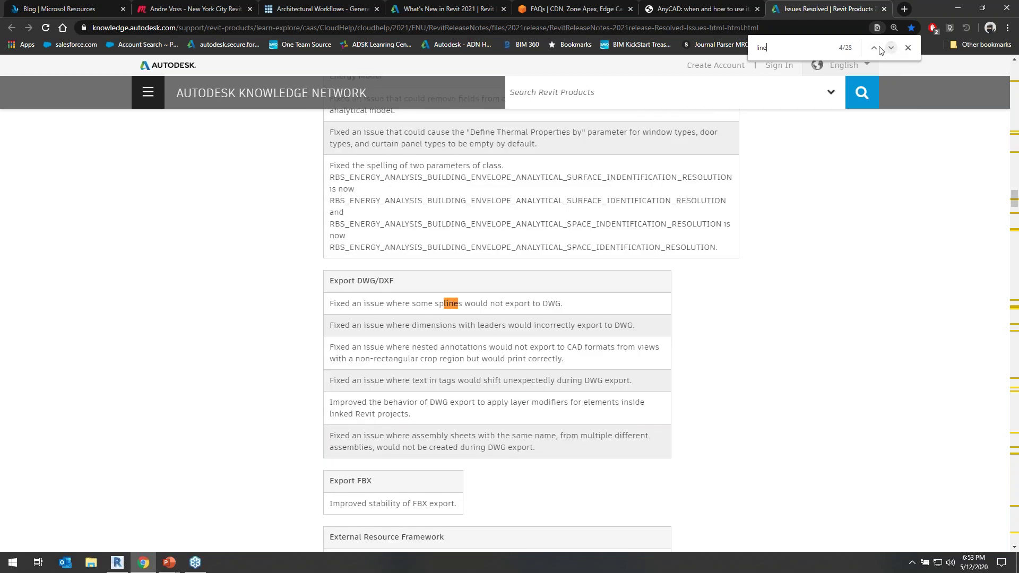
click(874, 49)
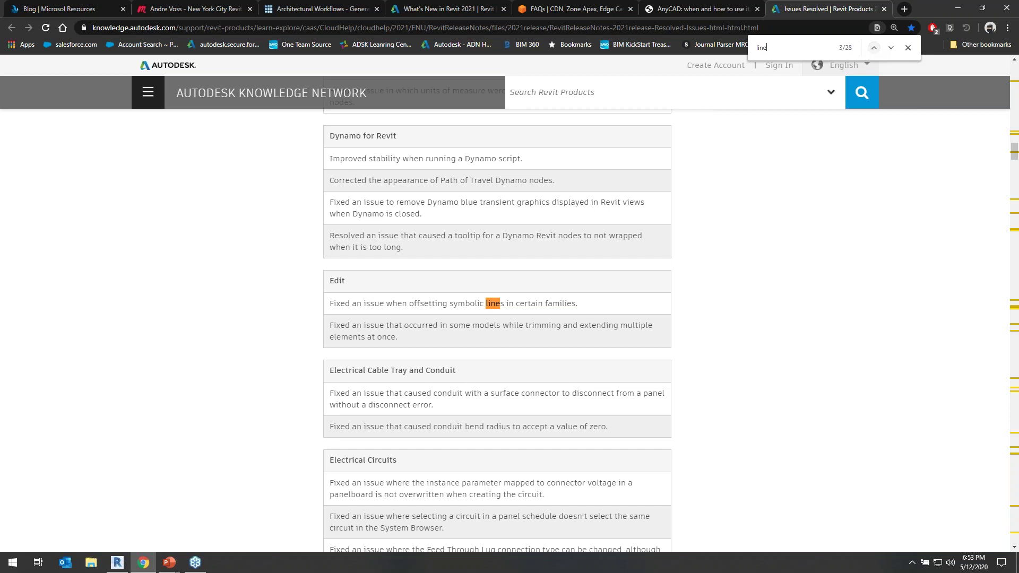
Go through the further "line" matches to the Line section and highlight its fix about mirroring very short lines.
click(890, 47)
click(891, 49)
click(891, 48)
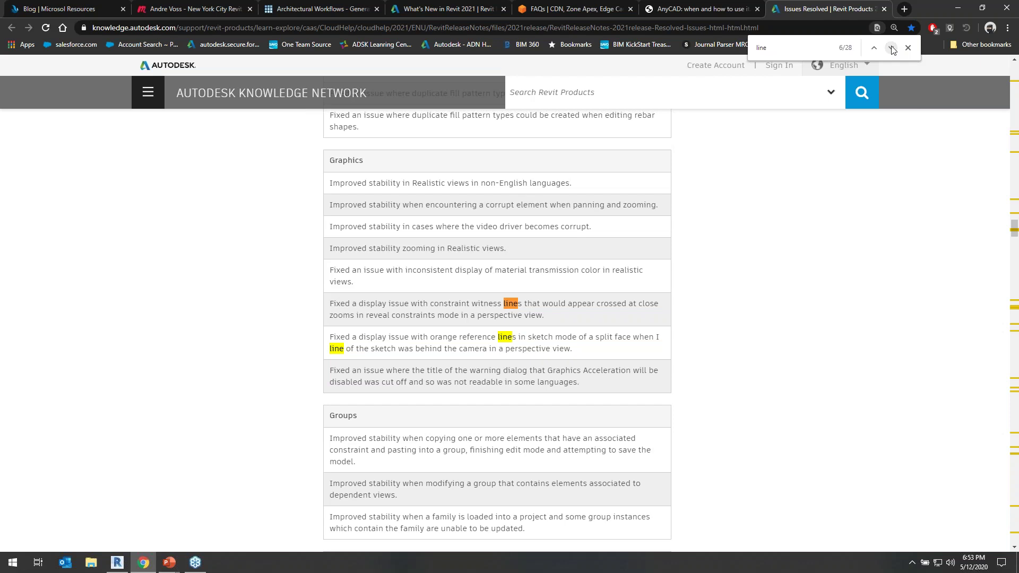
click(892, 48)
click(892, 48)
click(892, 48)
scroll(519, 296, down, 4)
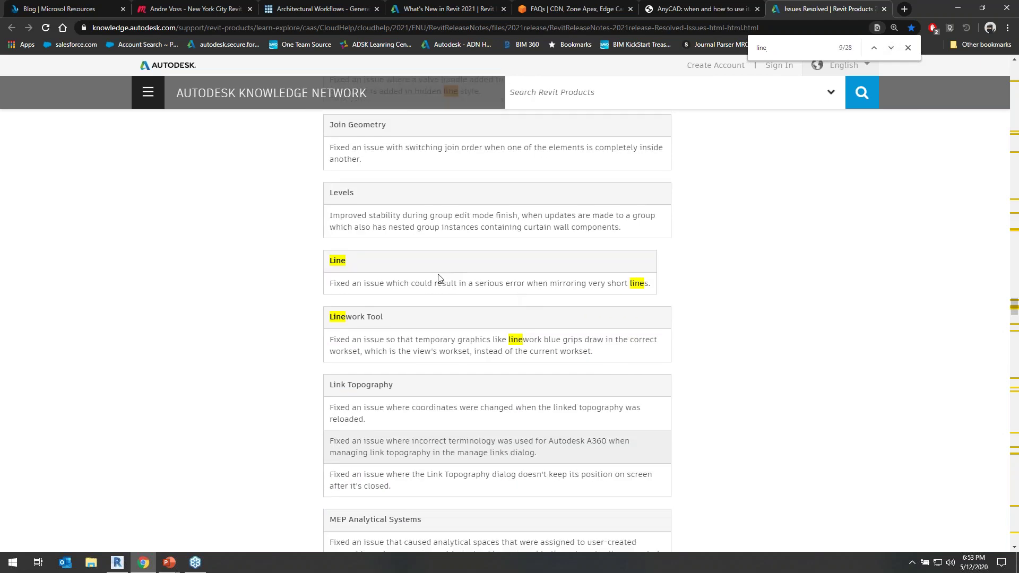
drag(433, 283, 330, 284)
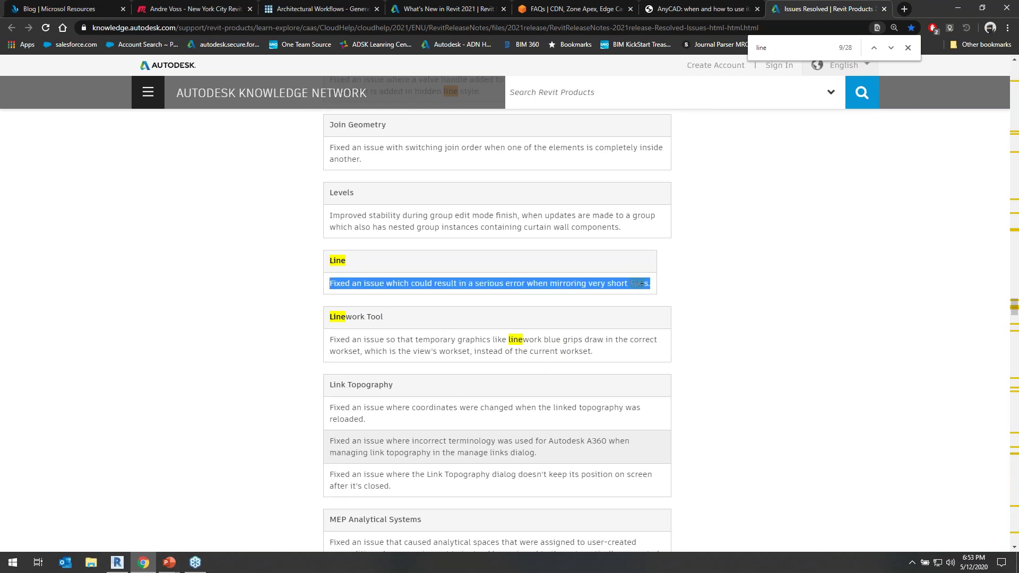
click(329, 283)
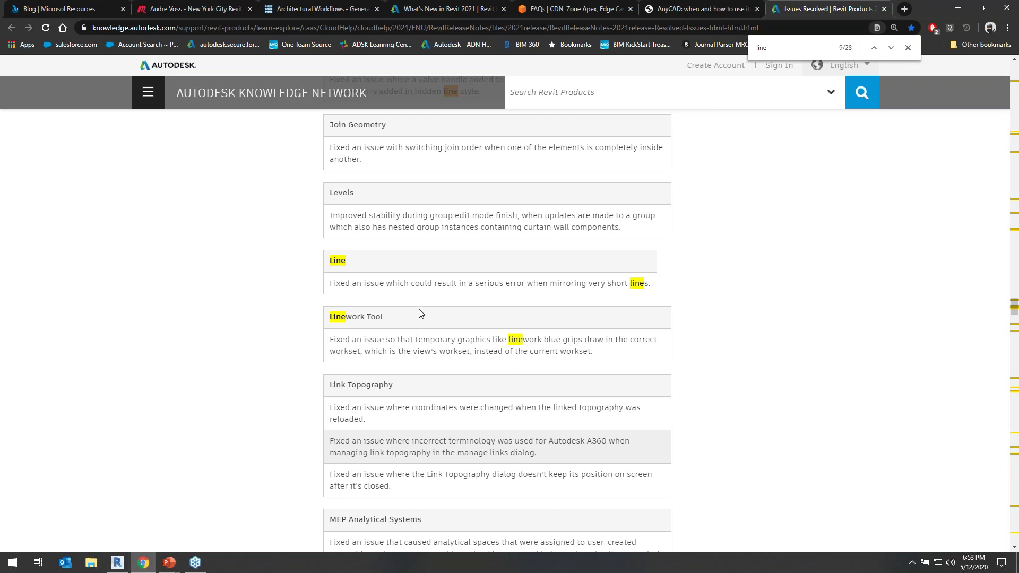
Switch to Revit and open the Link CAD Formats options from the 3D view.
key(alt+Tab)
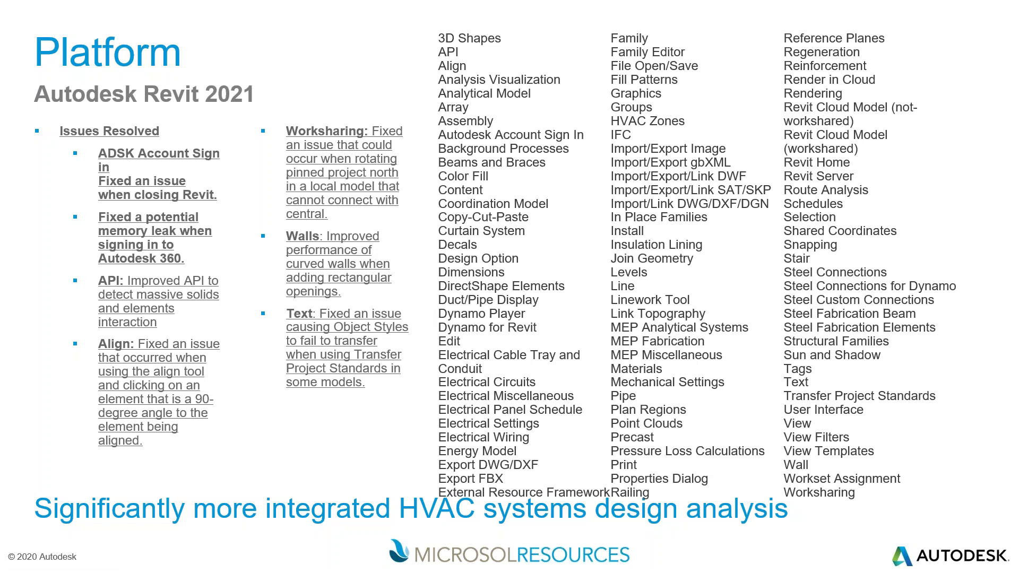
key(alt+Tab)
key(Tab)
key(Tab)
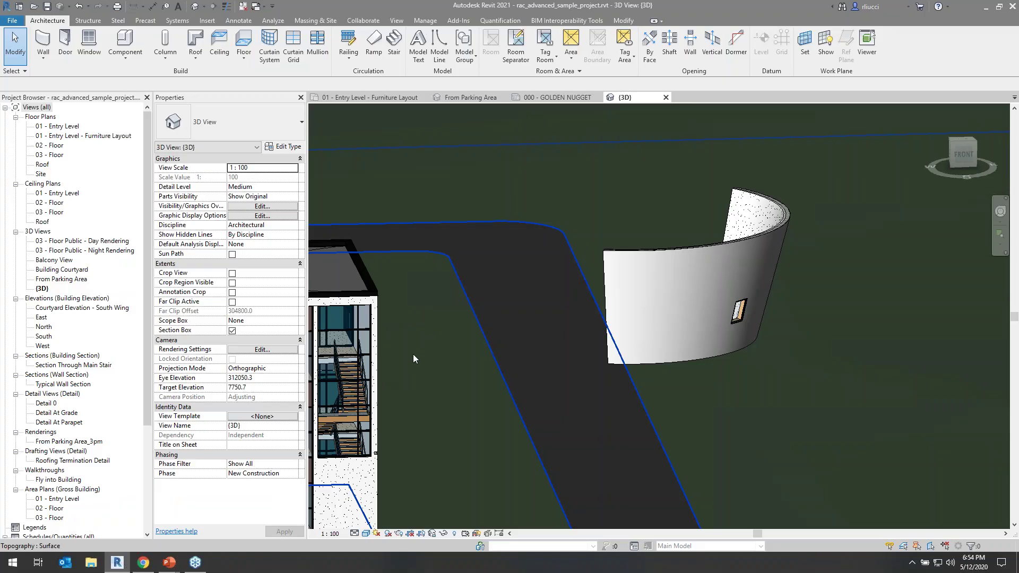
scroll(477, 344, up, 2)
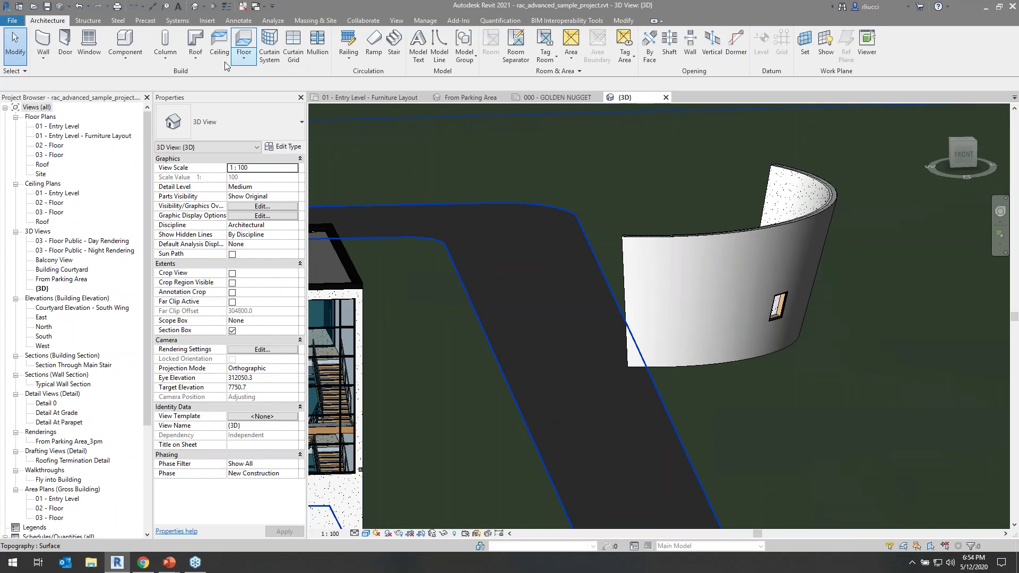
click(207, 20)
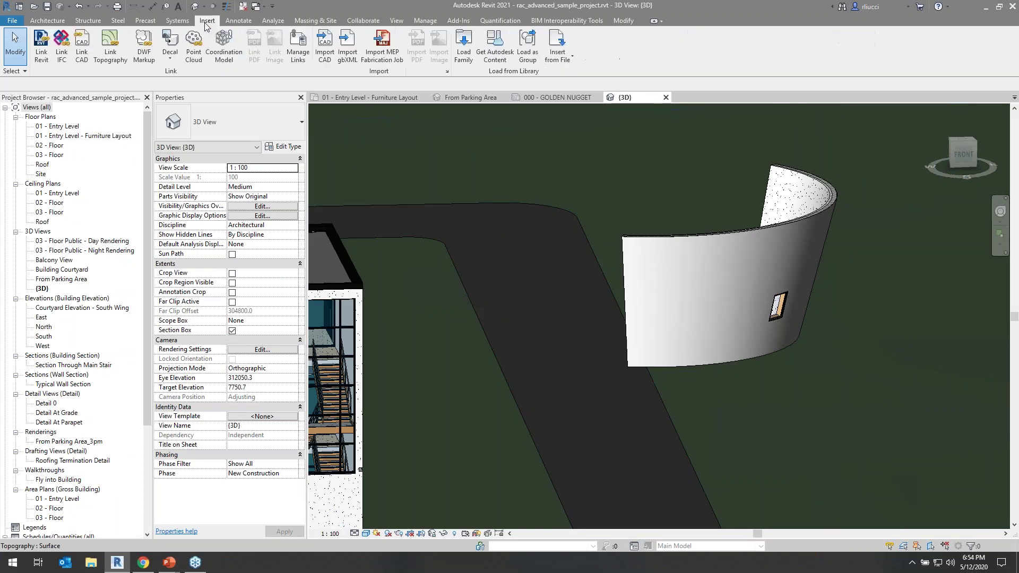
click(83, 59)
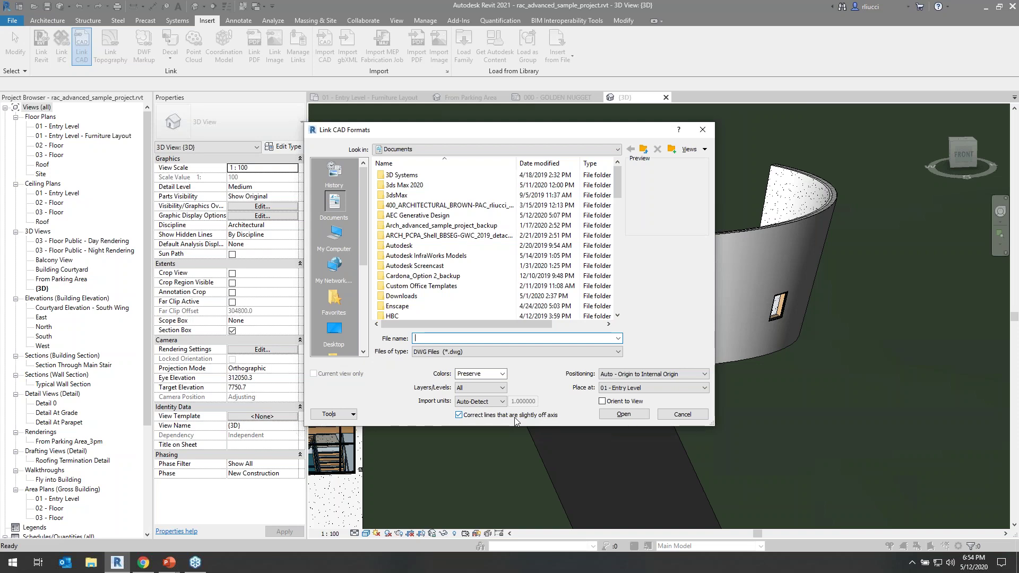
Turn off the correction of lines slightly off axis in the CAD link options and dismiss them without linking a file.
key(ctrl)
key(ctrl)
key(ctrl)
click(459, 416)
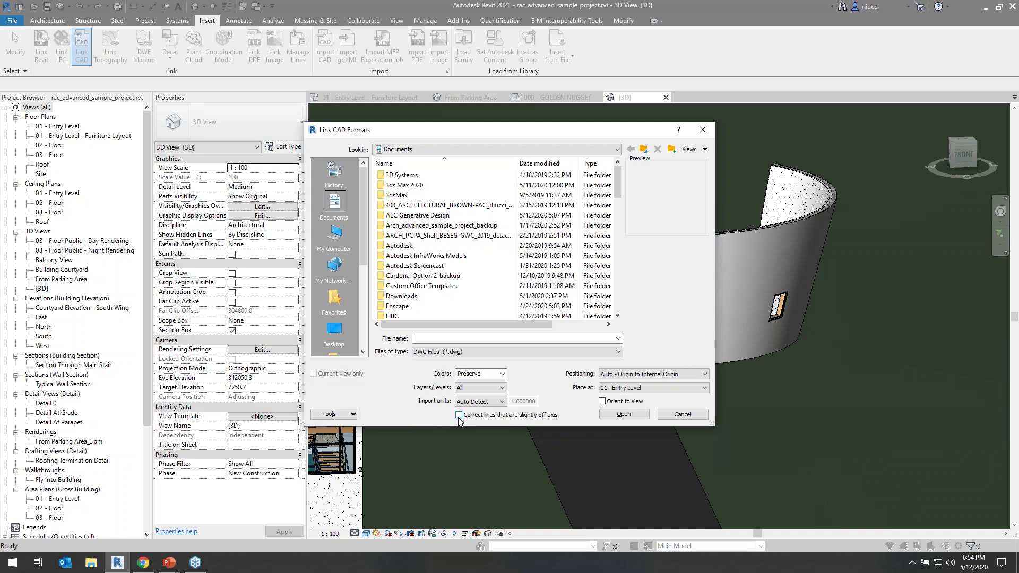
key(ctrl)
key(ctrl)
key(ctrl)
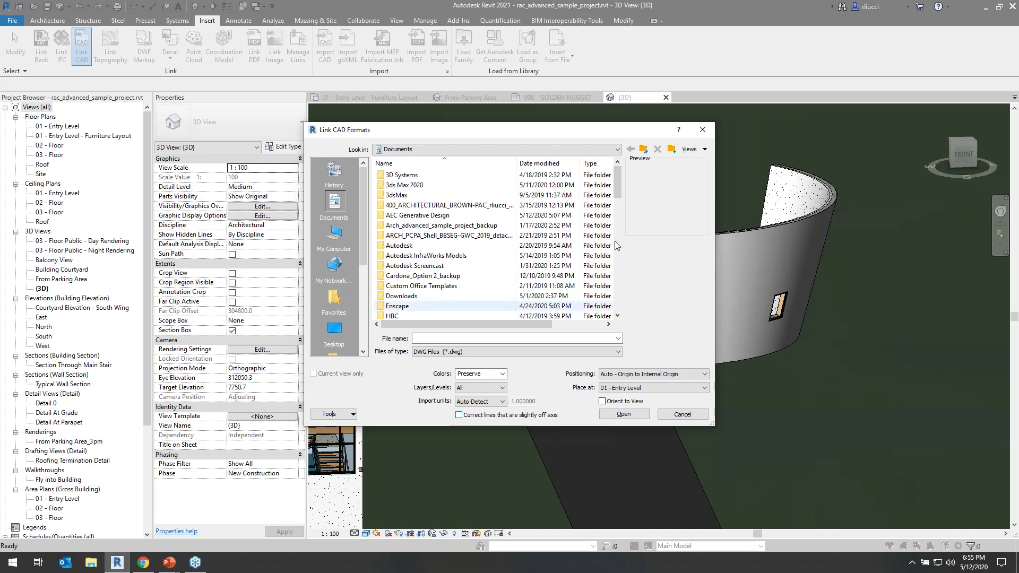
click(702, 129)
Open the 01 - Entry Level - Furniture Layout floor plan at the room with the couch and show the project management tools.
scroll(673, 315, down, 5)
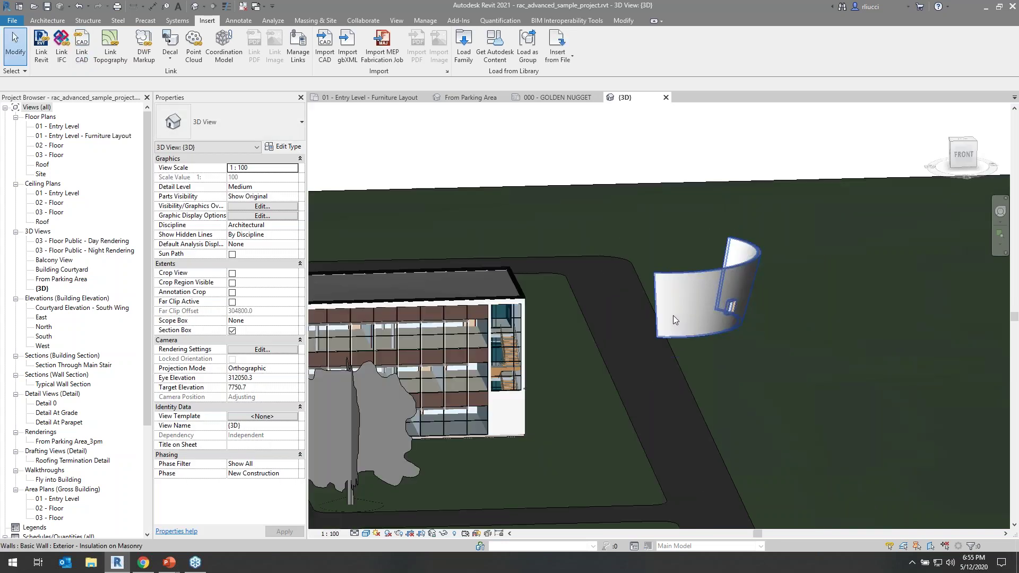
shift+middle_drag(654, 321, 531, 402)
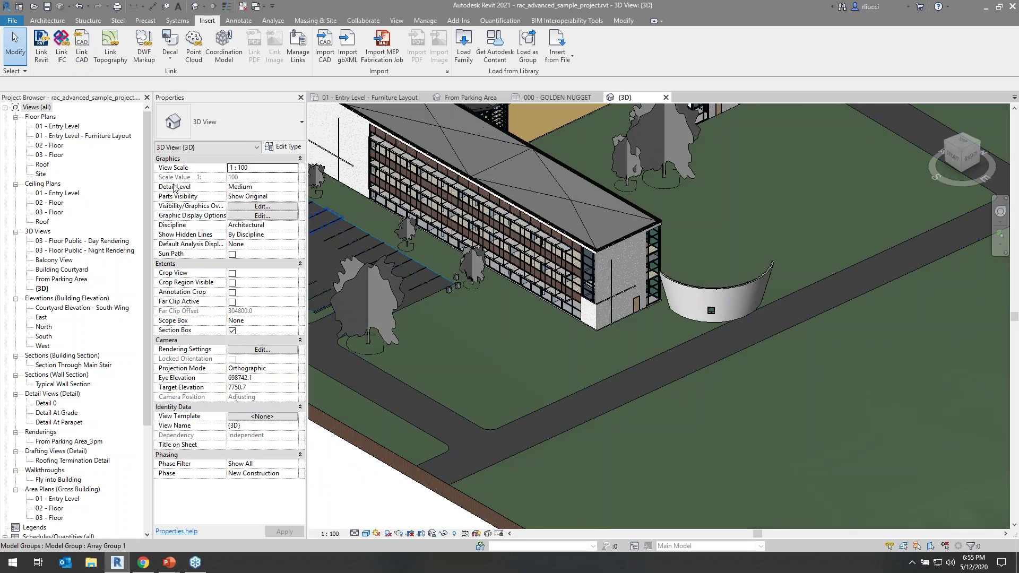
double_click(68, 137)
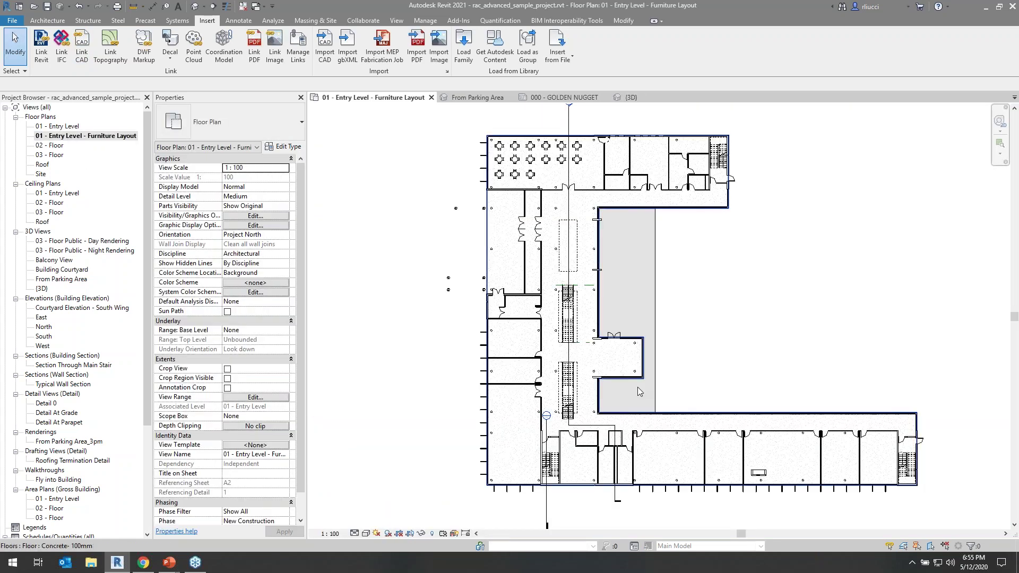
scroll(782, 471, up, 4)
middle_drag(780, 470, 603, 404)
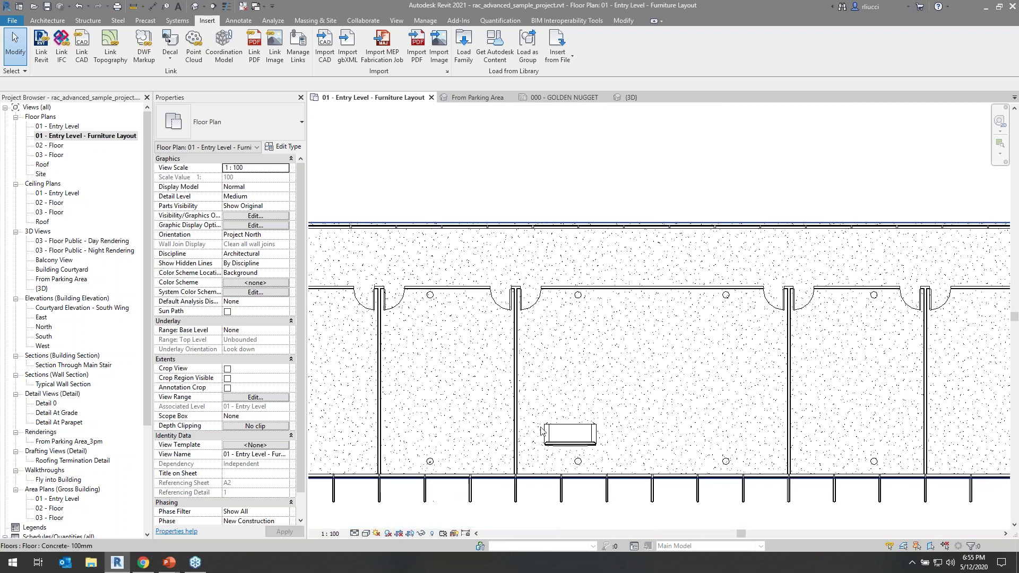
click(425, 21)
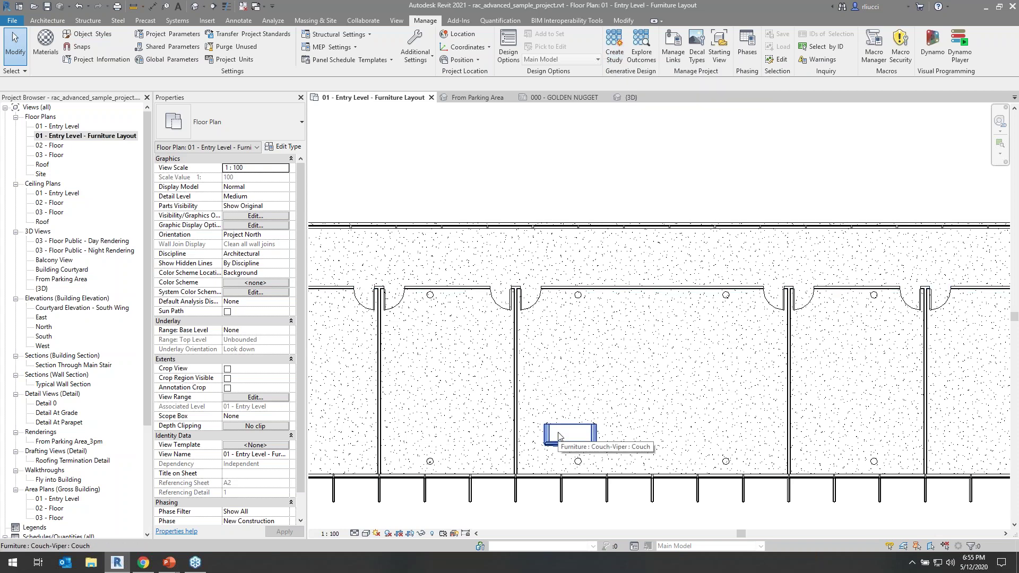
Change the Couch-Viper in the classroom to the M_Desk 1525 x 762mm type and deselect it.
scroll(558, 436, down, 2)
scroll(613, 403, down, 2)
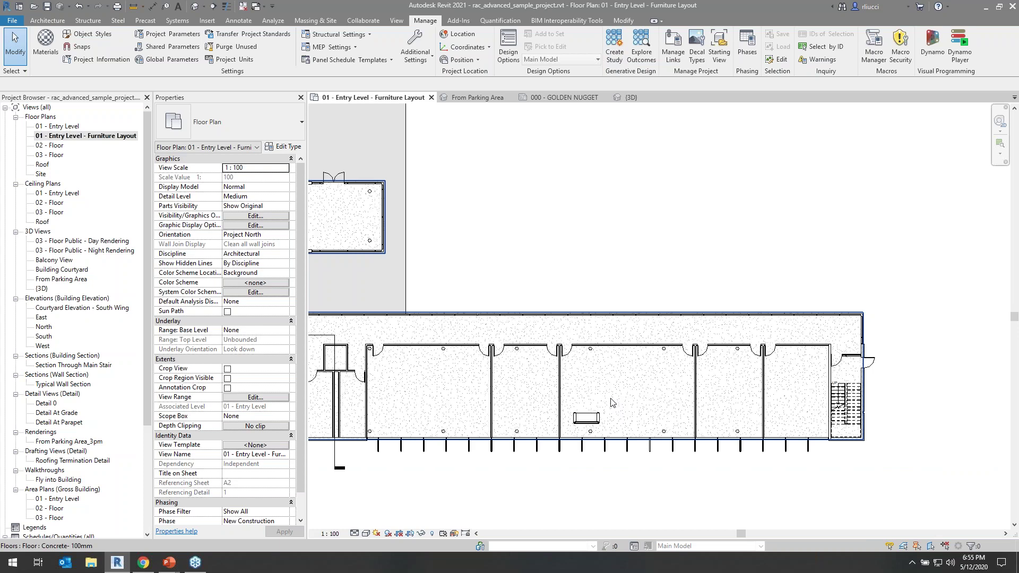
scroll(611, 403, down, 2)
scroll(611, 403, up, 5)
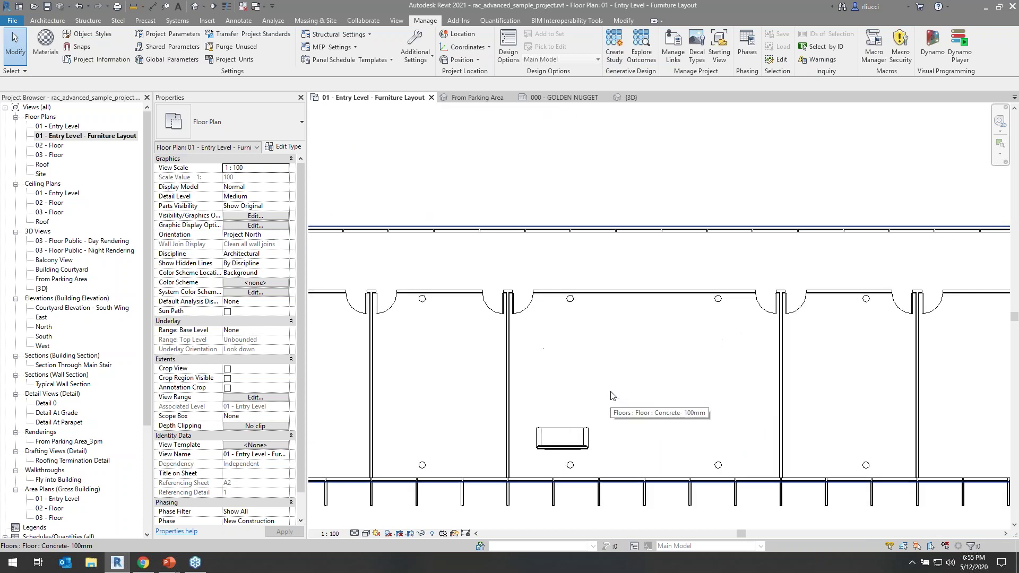
click(586, 434)
click(225, 126)
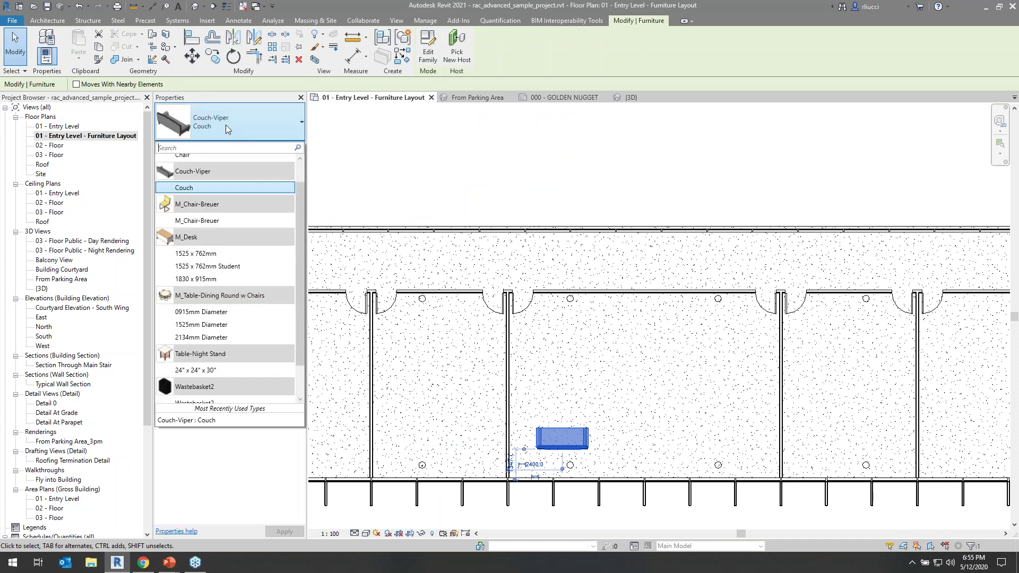
click(200, 254)
click(652, 418)
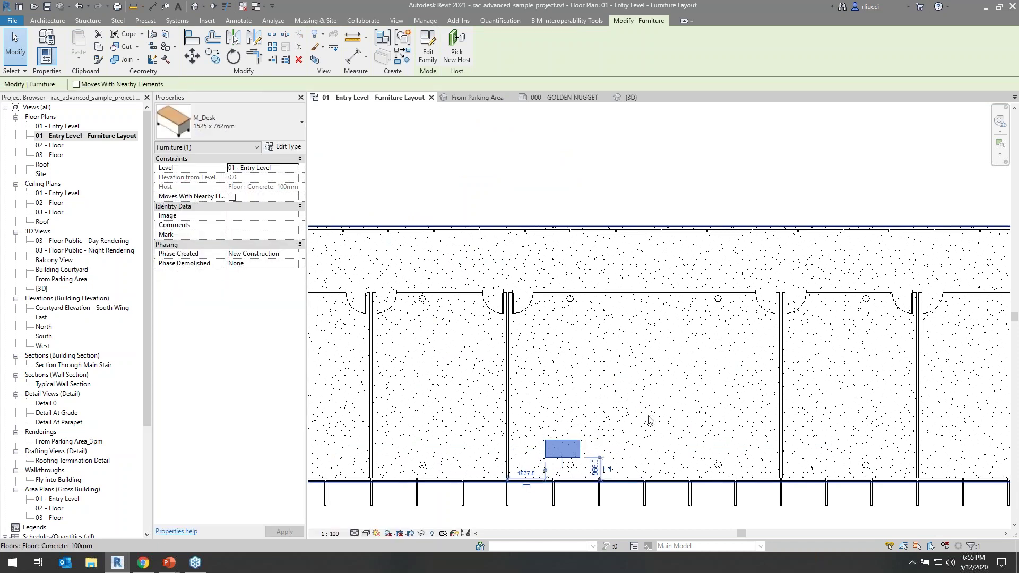
key(Escape)
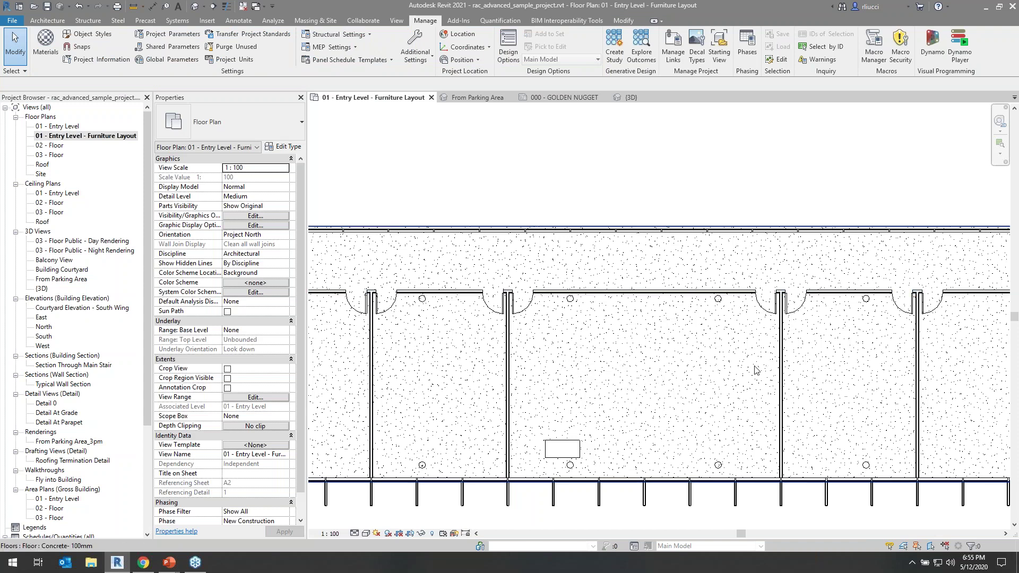
Create a new generative design study of the Workspace Layout type.
click(617, 51)
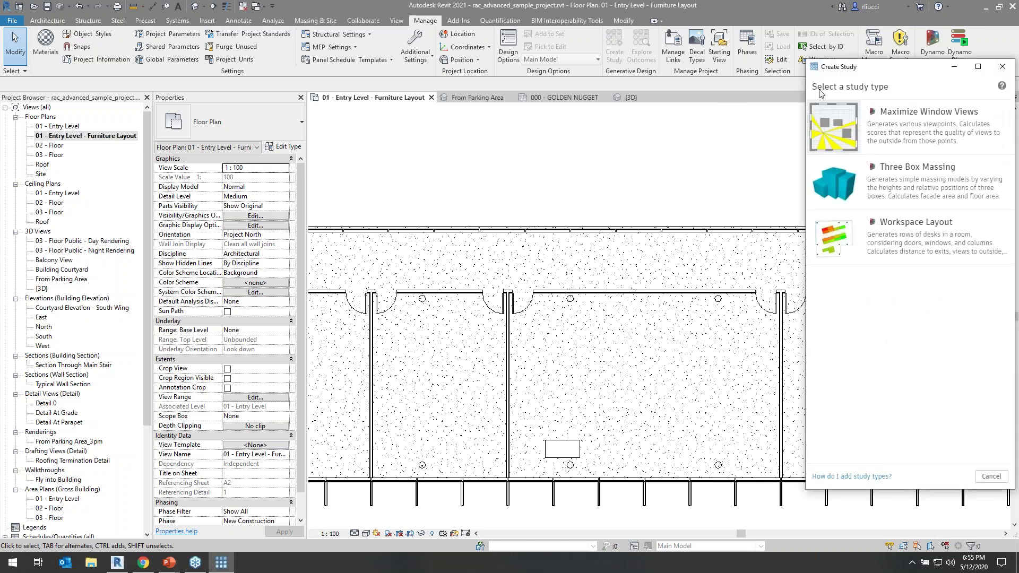
drag(881, 73, 716, 77)
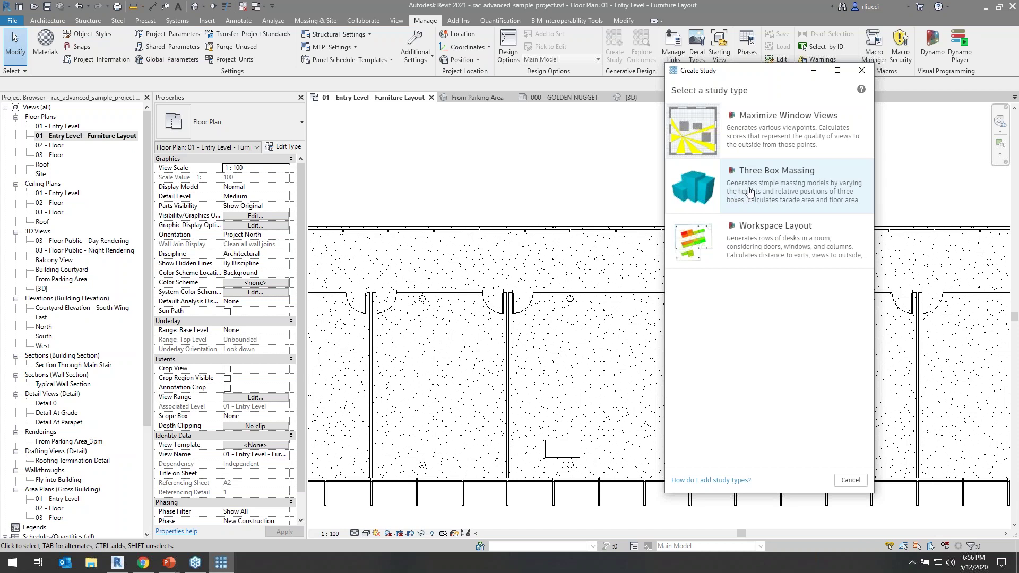
click(763, 241)
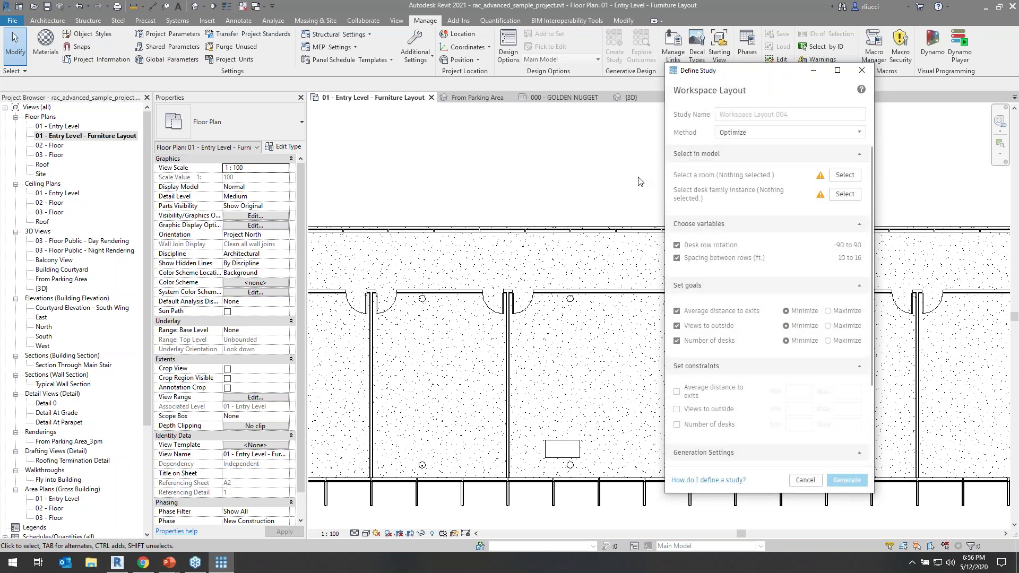
Assign the Instruction 105 room and its desk to the study, and set views to outside and number of desks to Maximize.
click(853, 176)
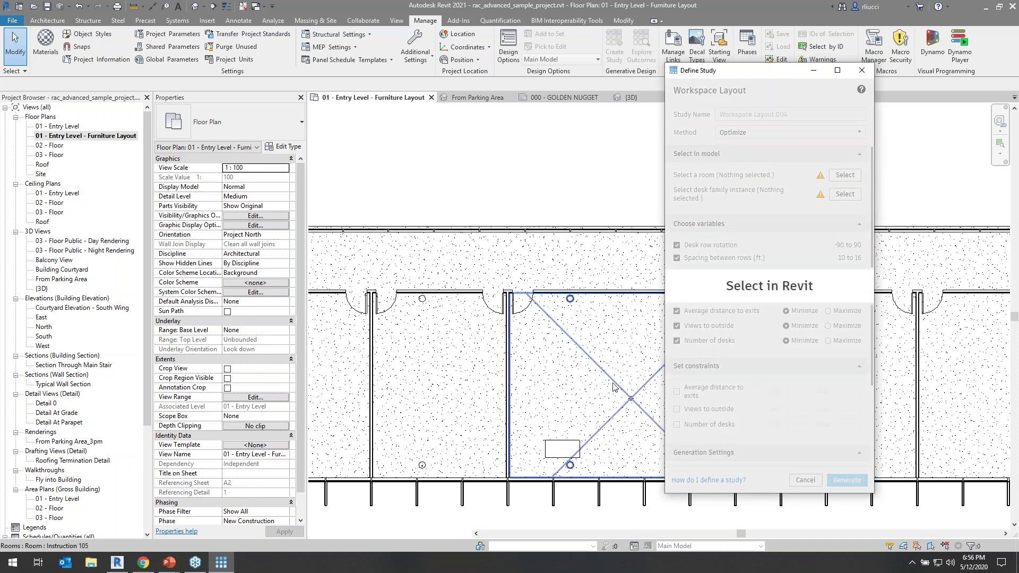
click(616, 388)
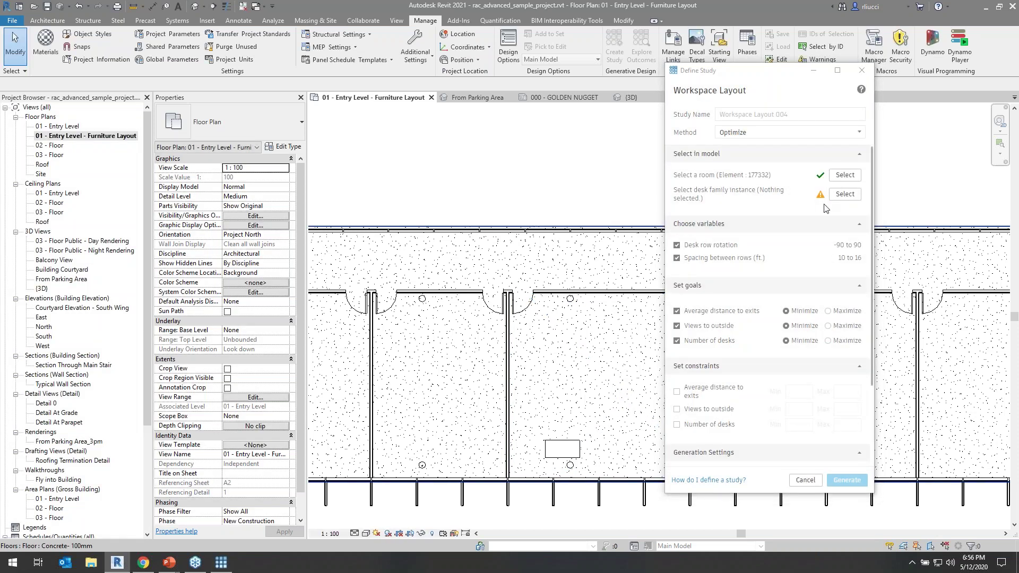
click(567, 448)
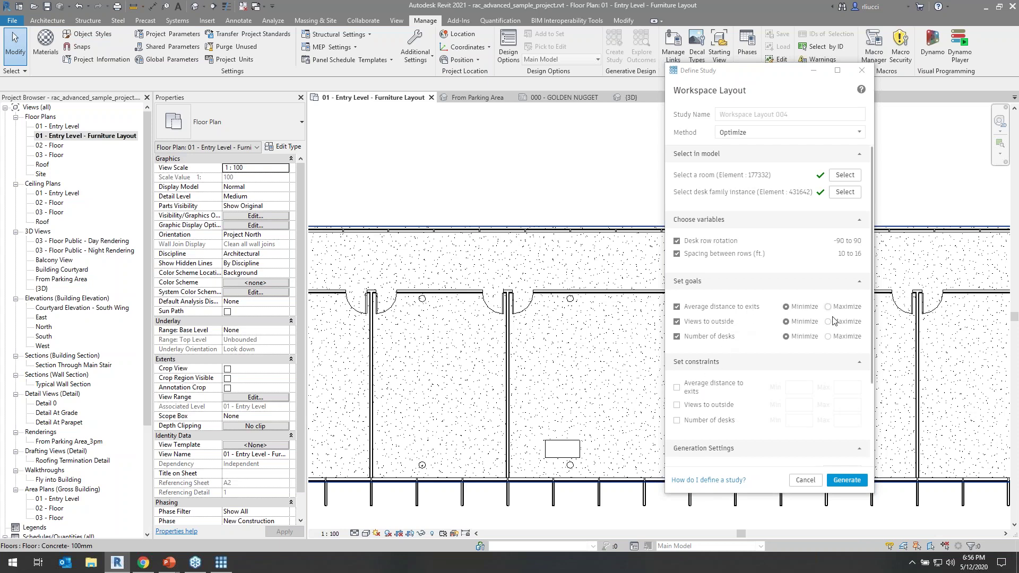
click(830, 336)
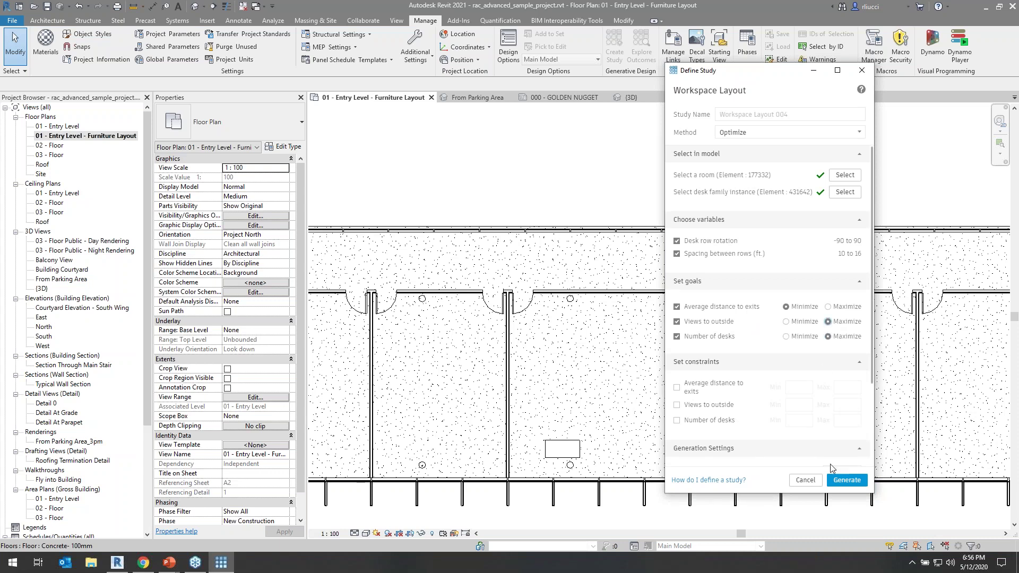
Generate the Workspace Layout study's outcomes and return to the furniture layout floor plan.
click(844, 481)
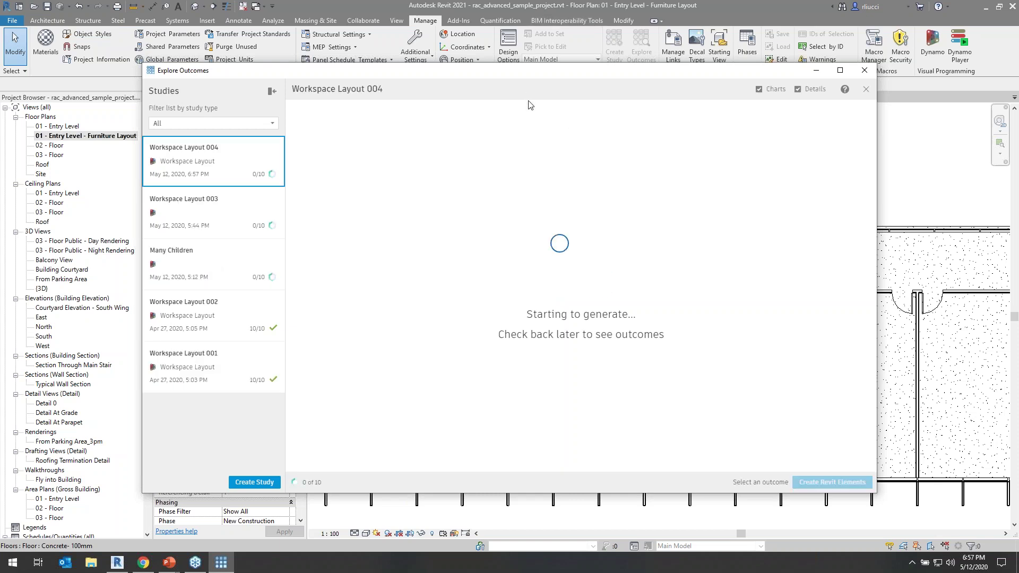
click(897, 188)
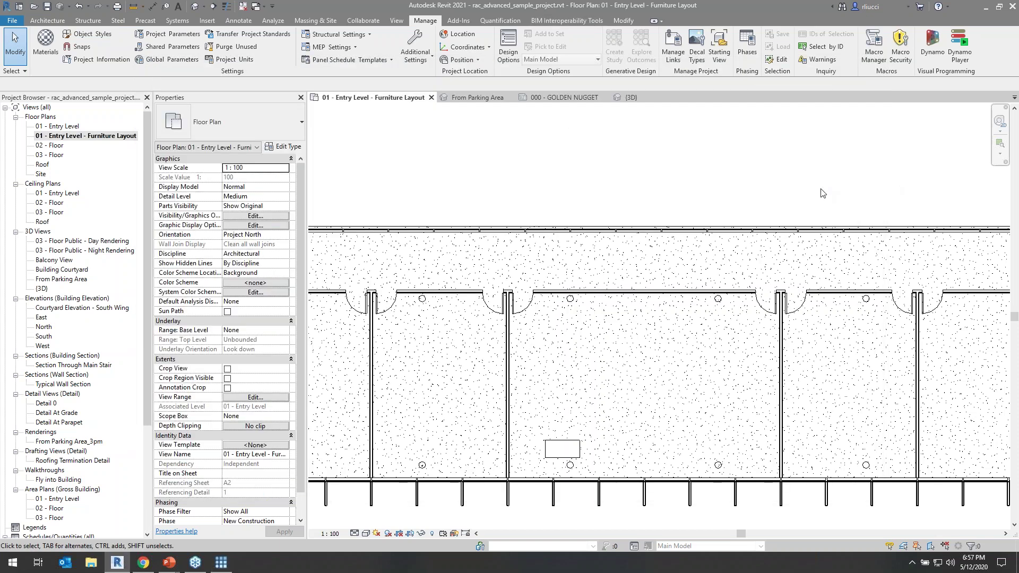
scroll(820, 191, down, 3)
middle_drag(649, 224, 688, 307)
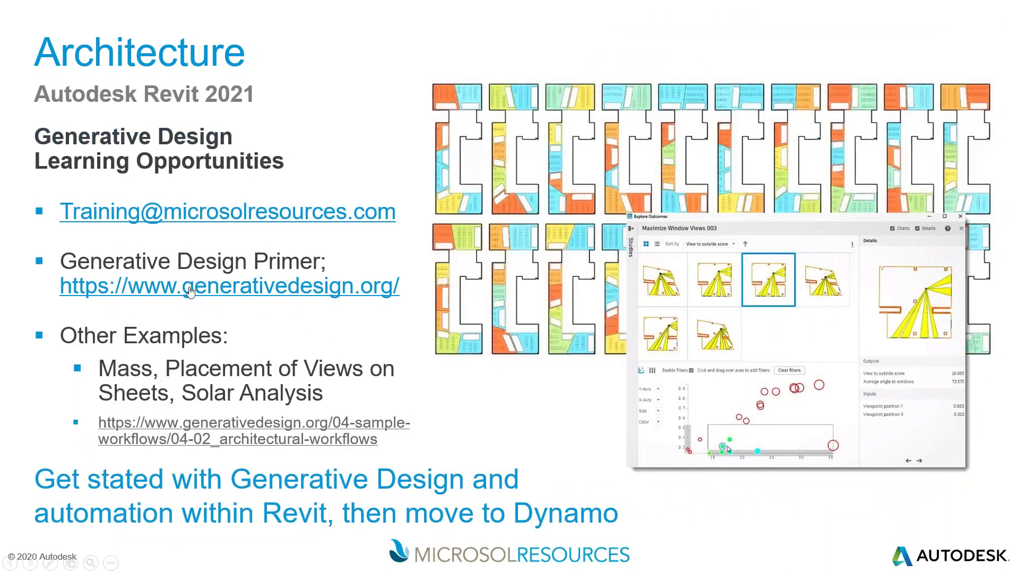
Open the slide's architectural workflows link in the browser and view the Getting Started Workflows page of the Generative Design Primer.
click(300, 431)
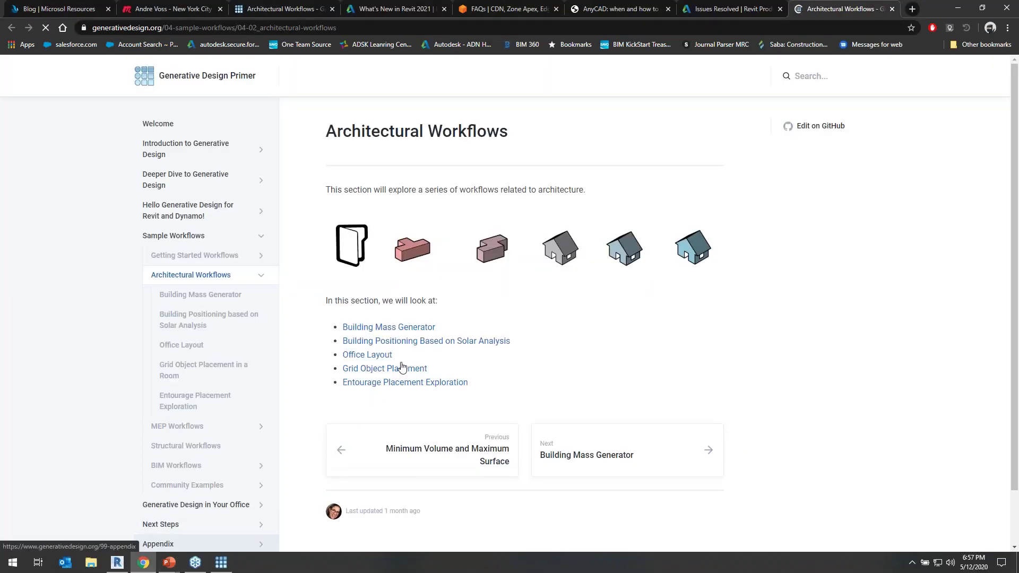
click(214, 77)
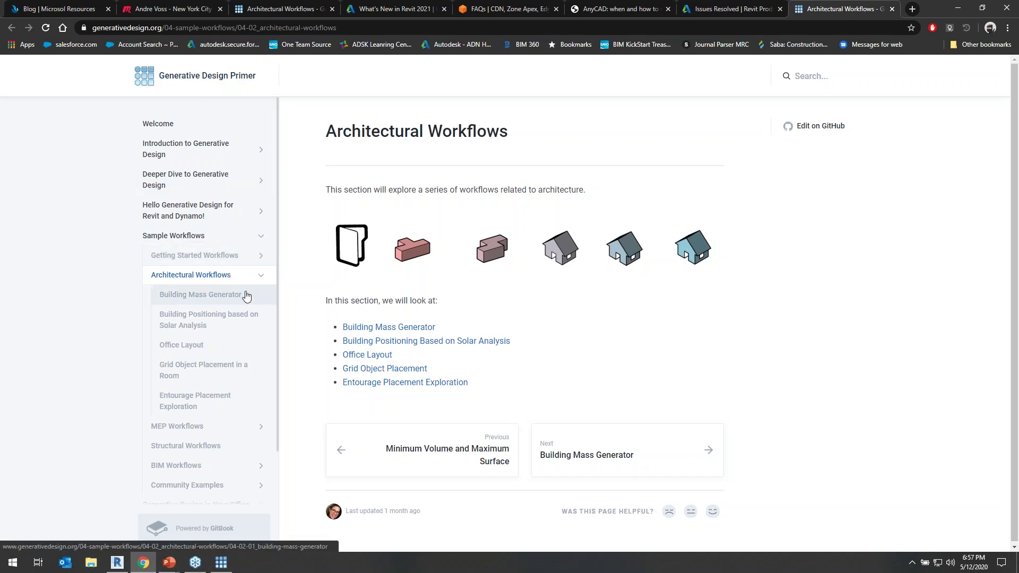
click(223, 260)
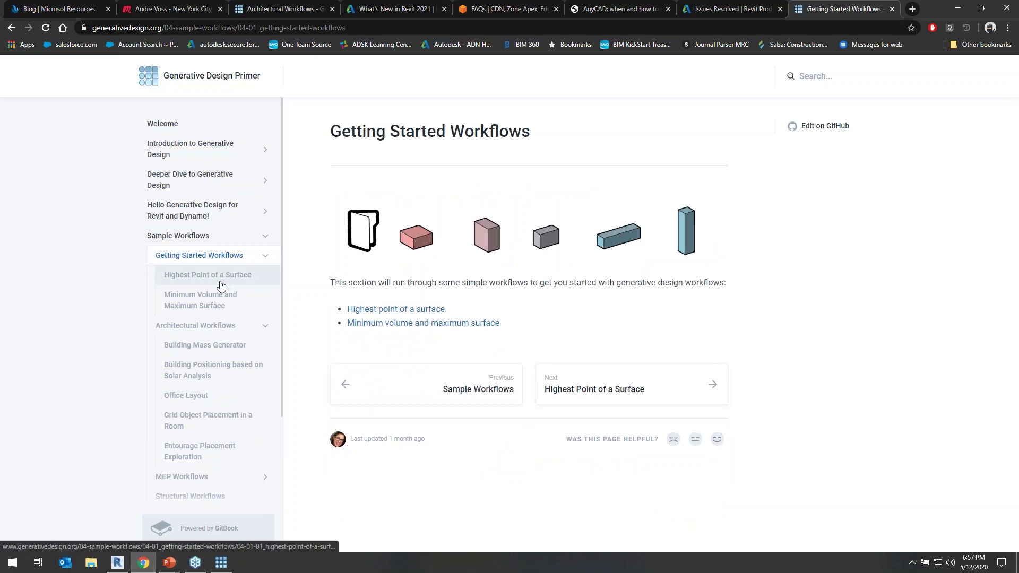
Look through the Hello Generative Design for Revit and Dynamo, Introduction to Generative Design and Deeper Dive to Generative Design chapters.
click(206, 221)
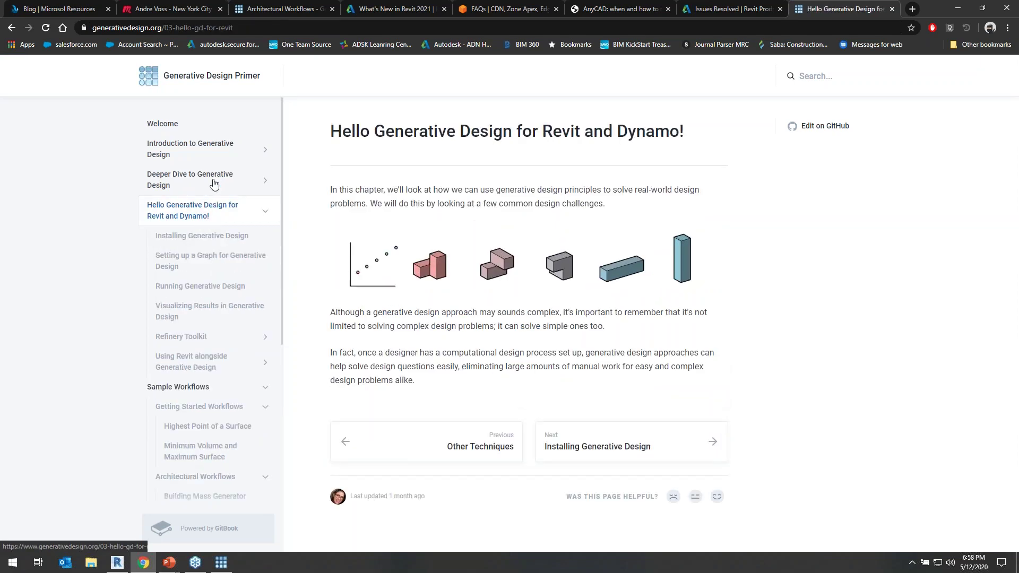
click(214, 157)
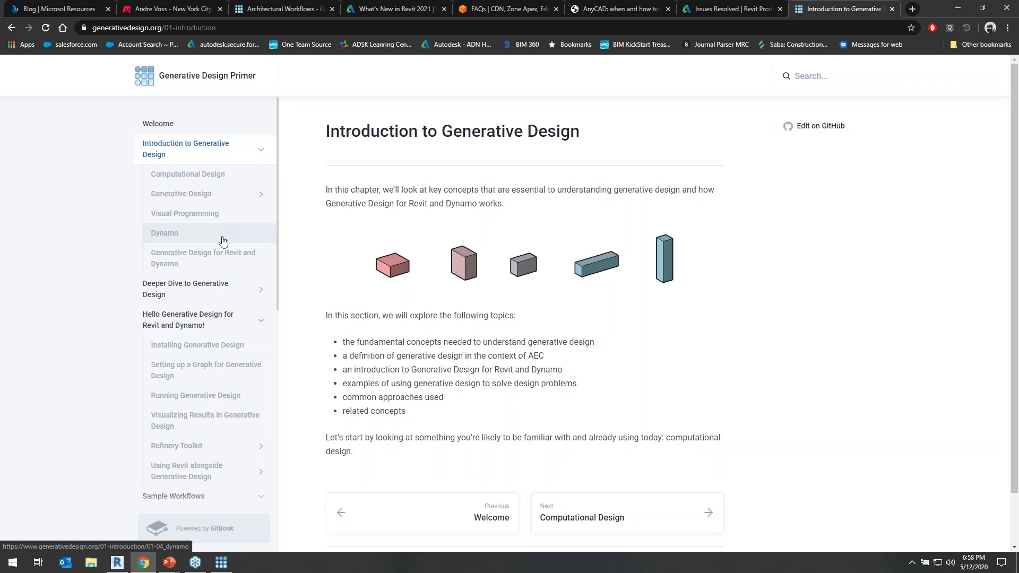
click(226, 296)
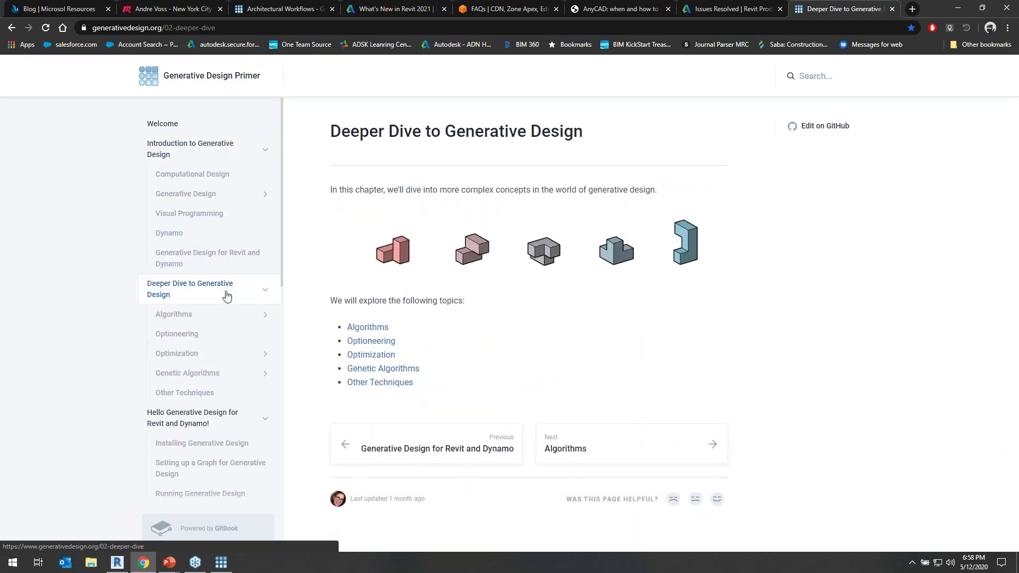
scroll(227, 295, down, 3)
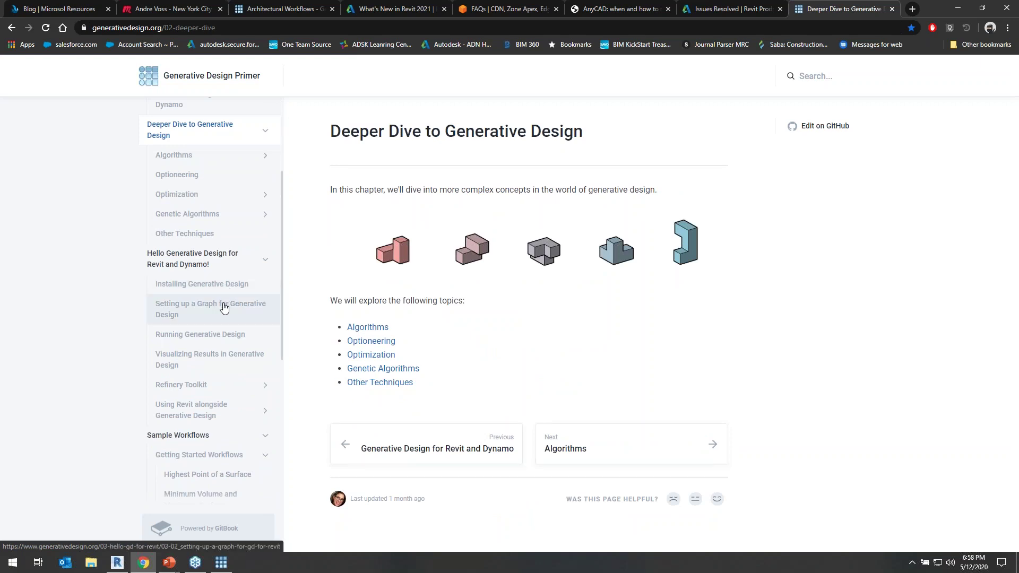
scroll(229, 340, down, 2)
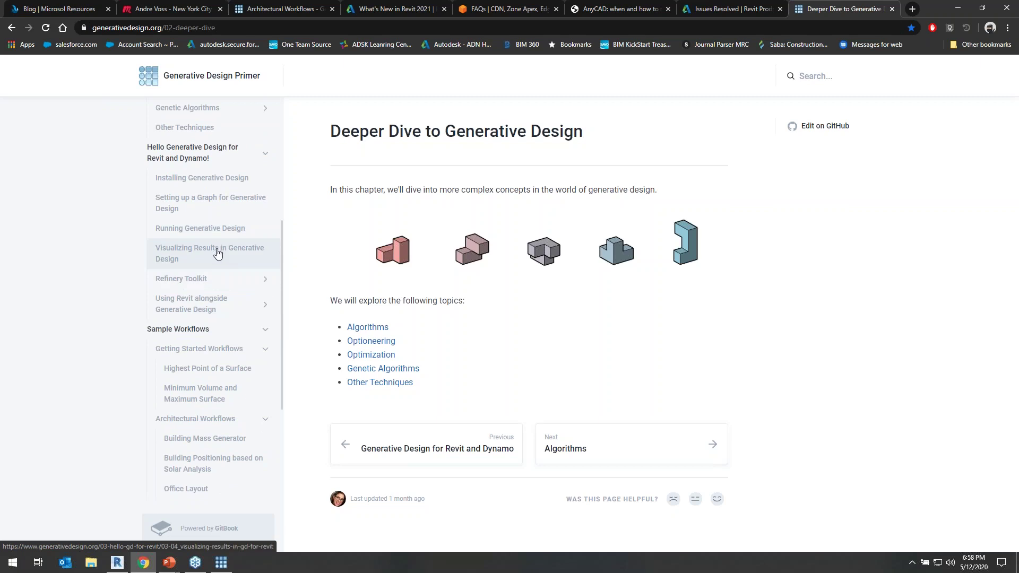
View the Refinery Toolkit page, enlarge its space planning graph image and return to the previous page.
click(204, 279)
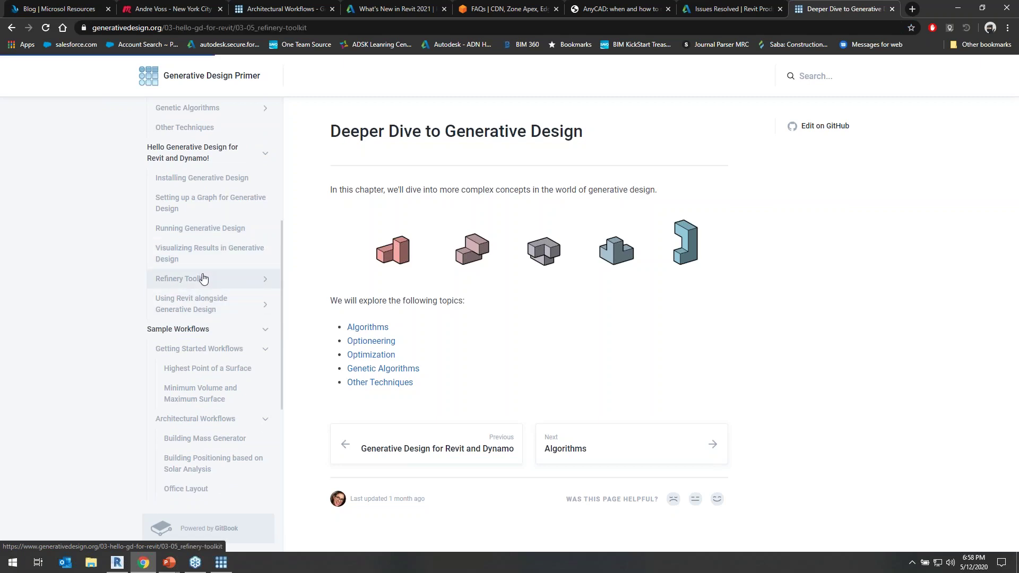
scroll(476, 285, down, 6)
scroll(476, 285, up, 6)
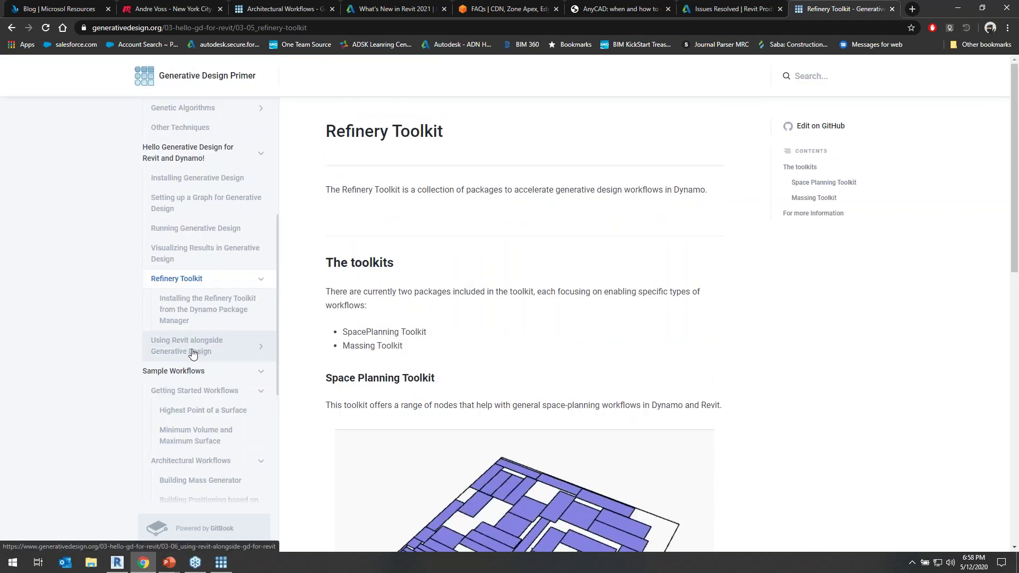
scroll(196, 363, down, 1)
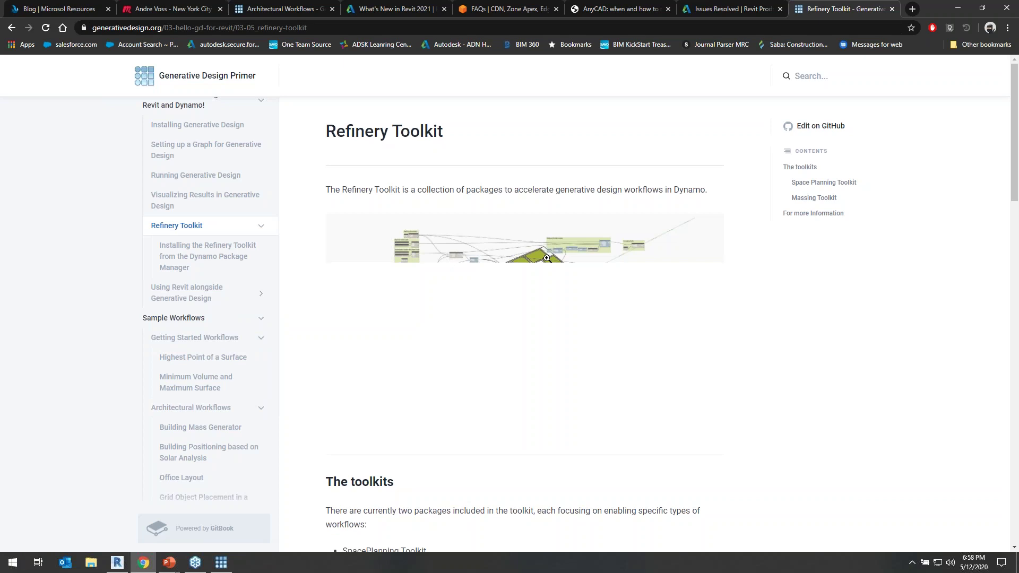
click(547, 258)
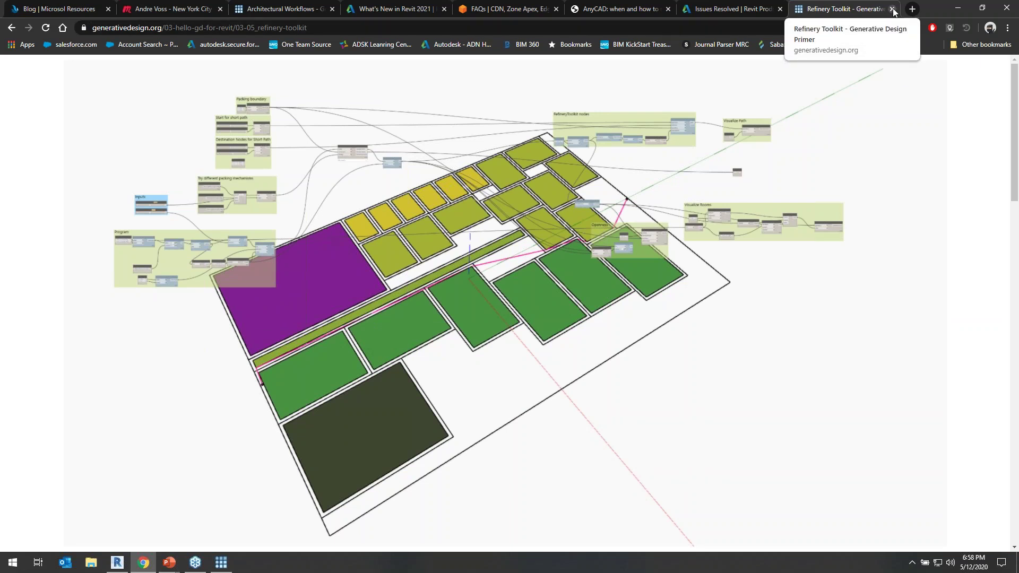
click(11, 27)
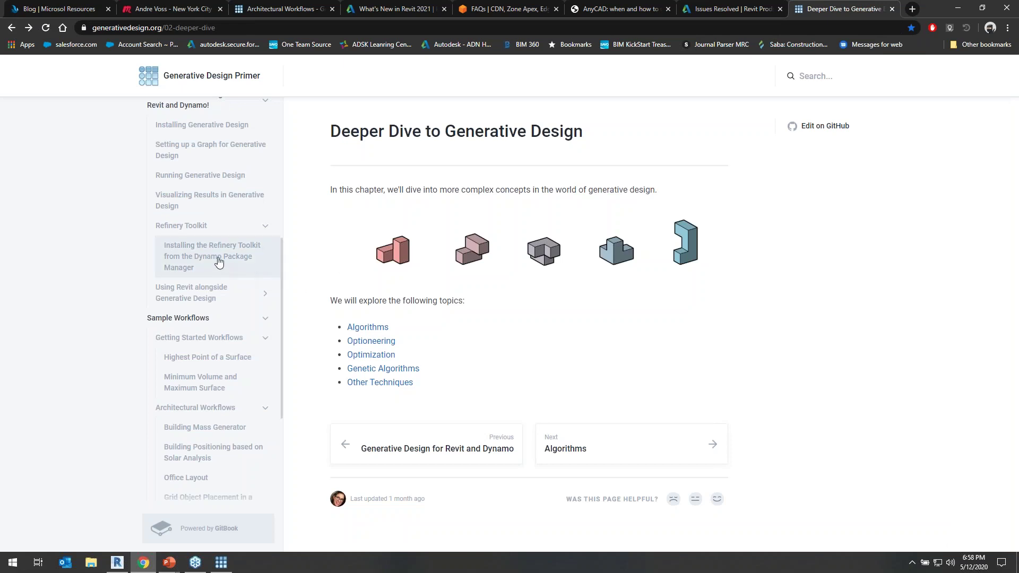
Open the Using Revit alongside Generative Design section and read its Using Data from Revit page.
click(206, 291)
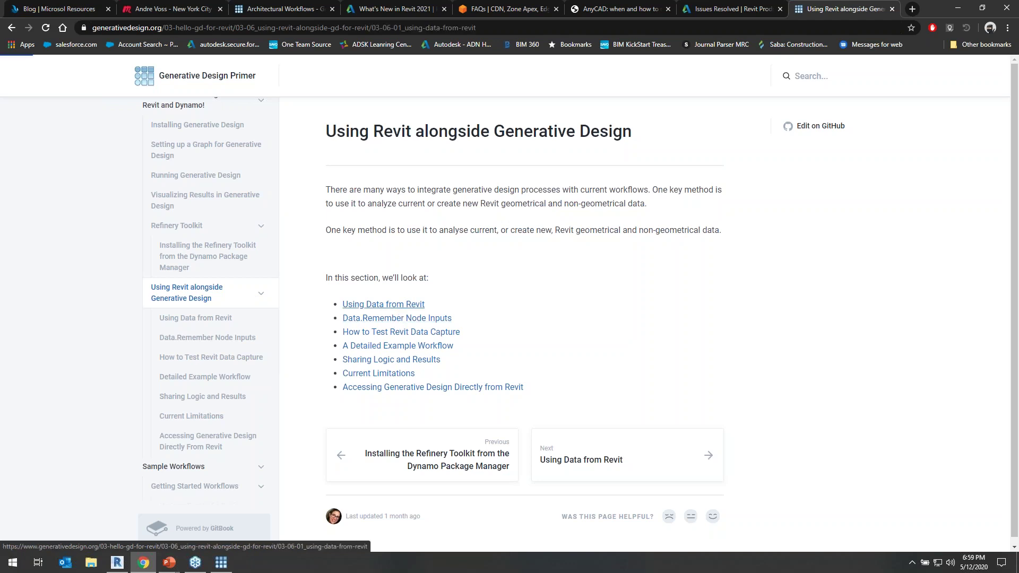
click(401, 305)
scroll(401, 312, down, 4)
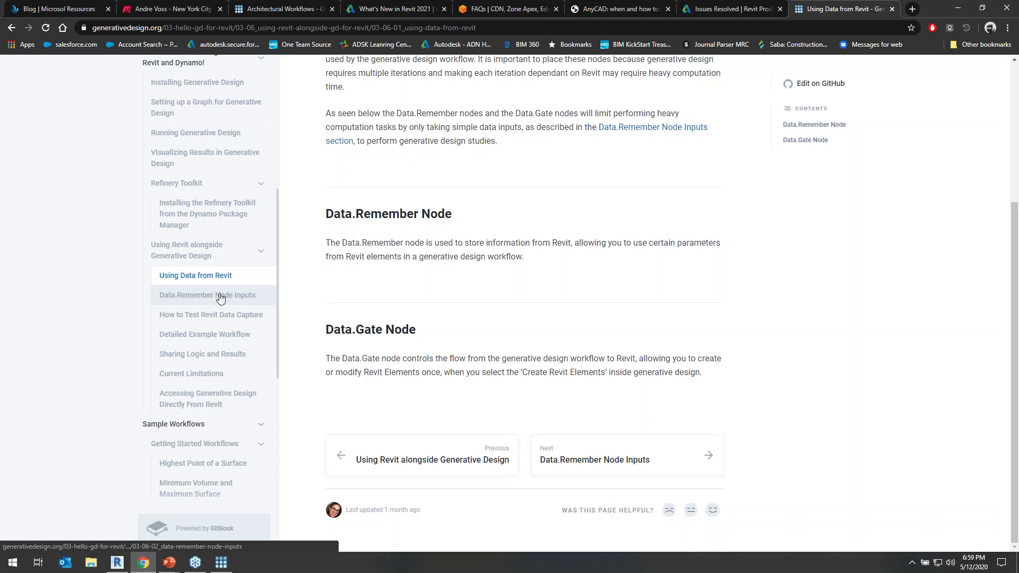
Open the Detailed Example Workflow page and skim through its example and script sections.
click(214, 335)
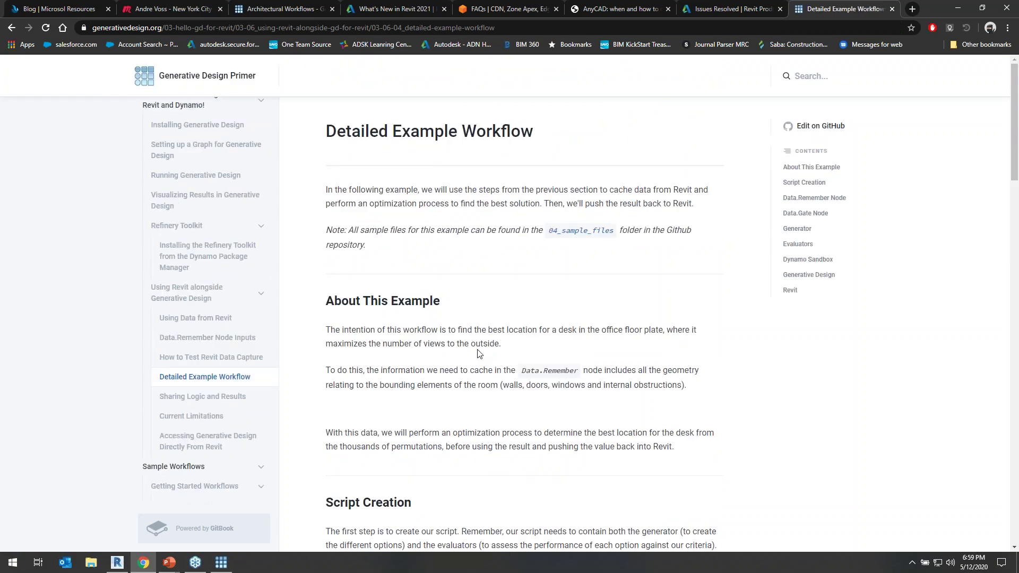
scroll(546, 281, down, 4)
scroll(545, 281, up, 4)
scroll(536, 282, down, 12)
Switch from the browser to the Explore Outcomes window to check the study, and switch to the Revit floor plan.
key(alt+Tab)
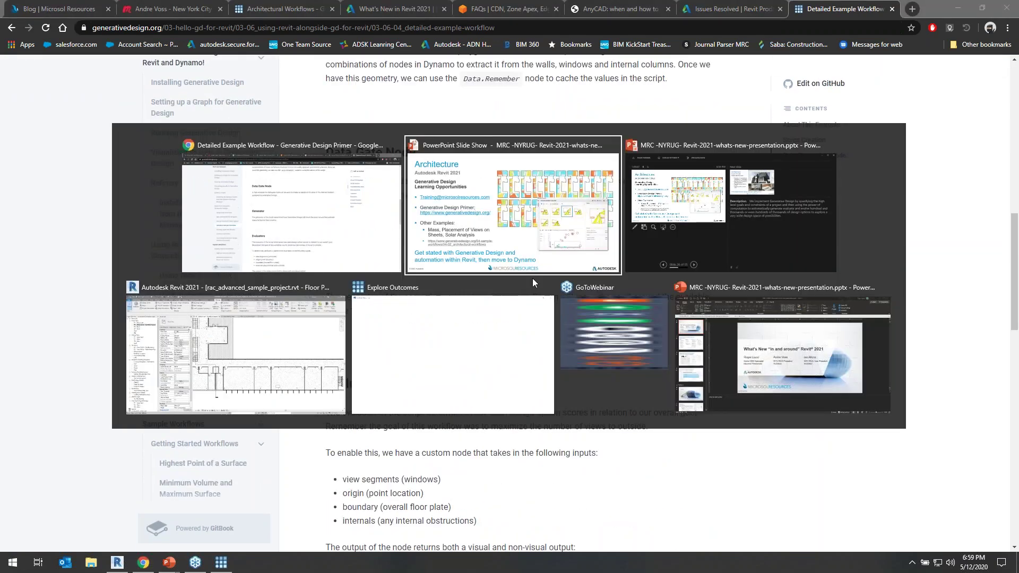
key(alt+Tab)
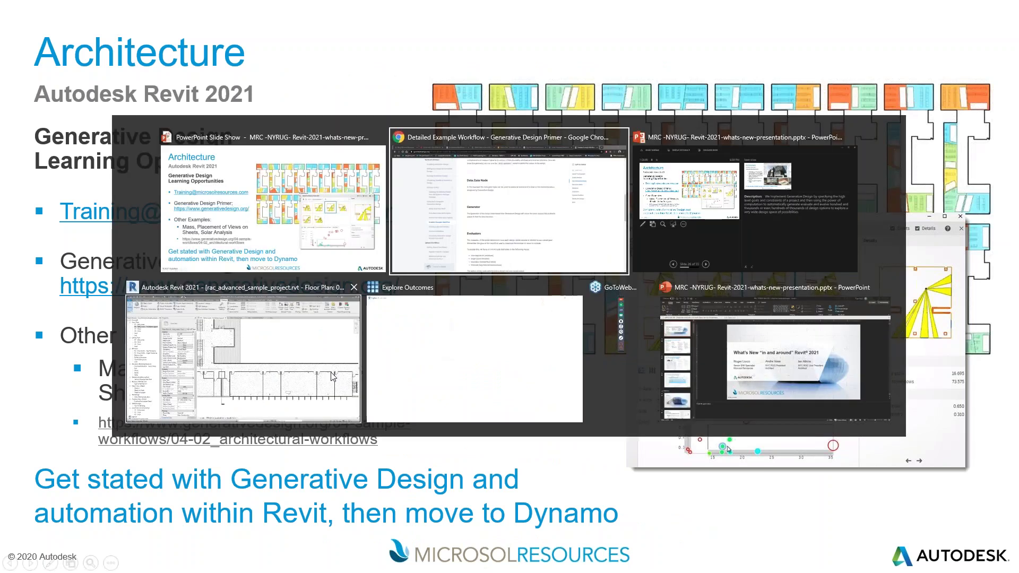
click(392, 380)
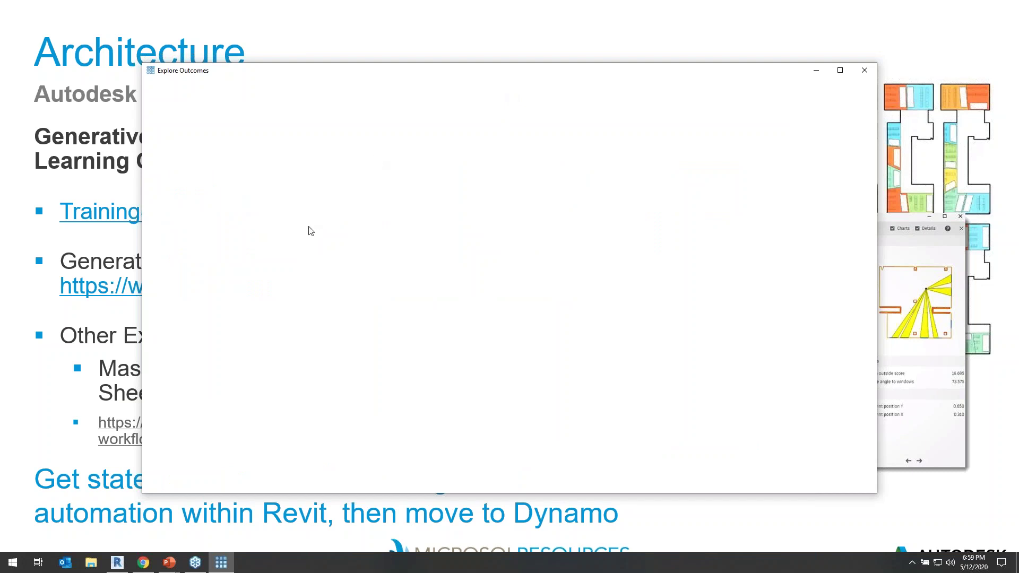
key(alt+Tab)
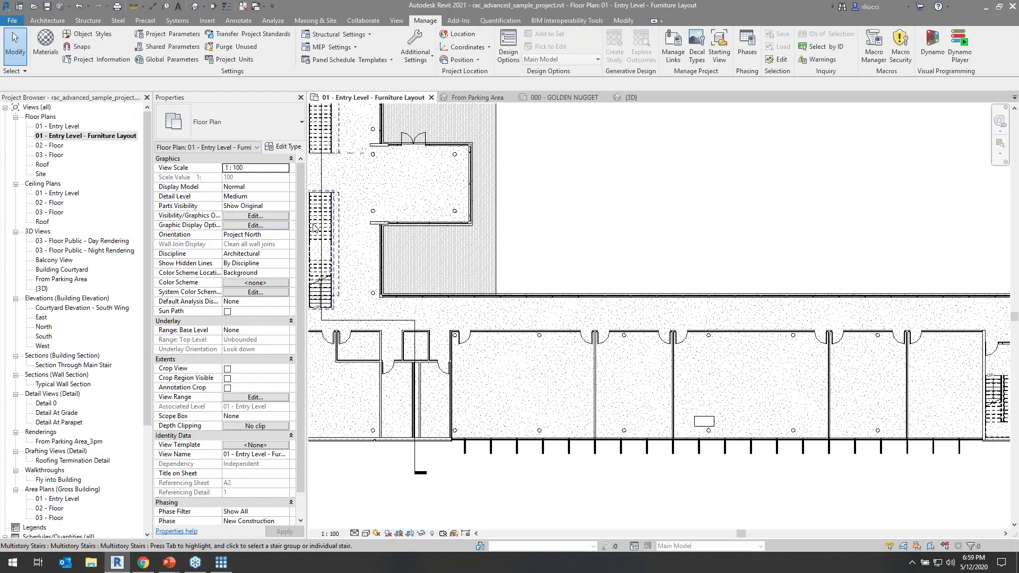
Examine the furniture layout floor plan, including the classroom with the desk and the dining tables area.
scroll(725, 419, up, 7)
middle_drag(714, 419, 496, 413)
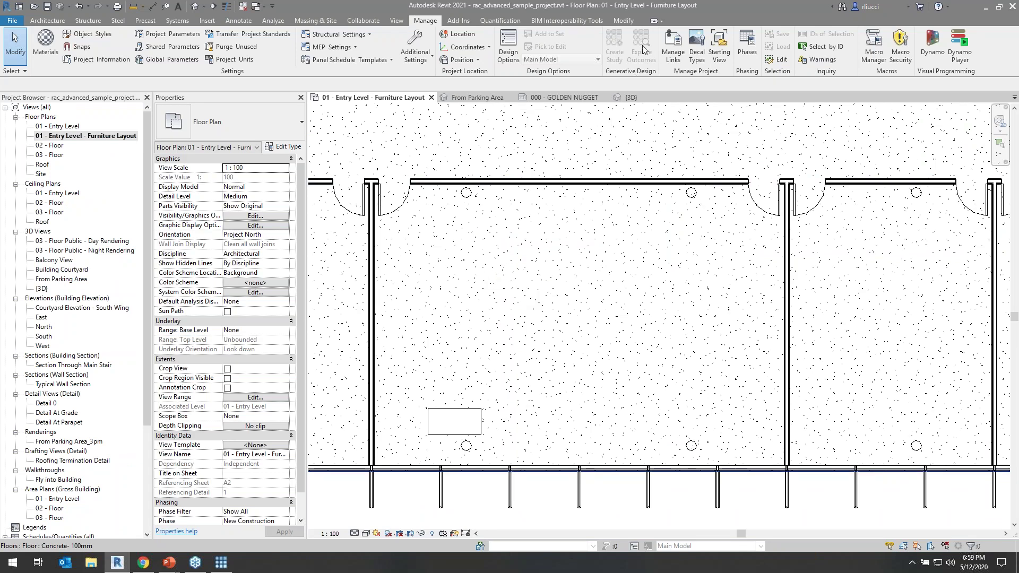
scroll(462, 339, down, 8)
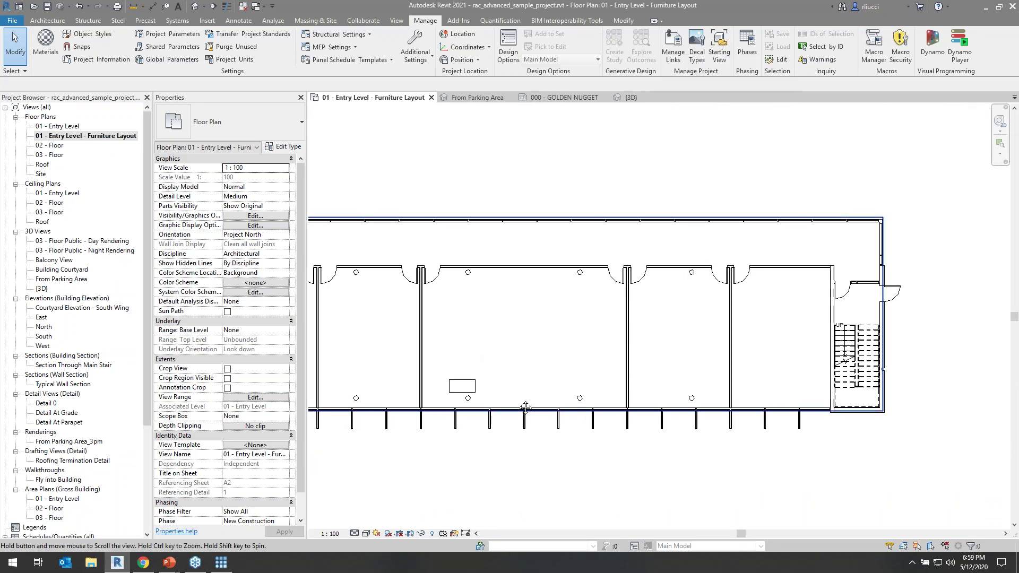
scroll(621, 501, down, 2)
scroll(440, 256, up, 6)
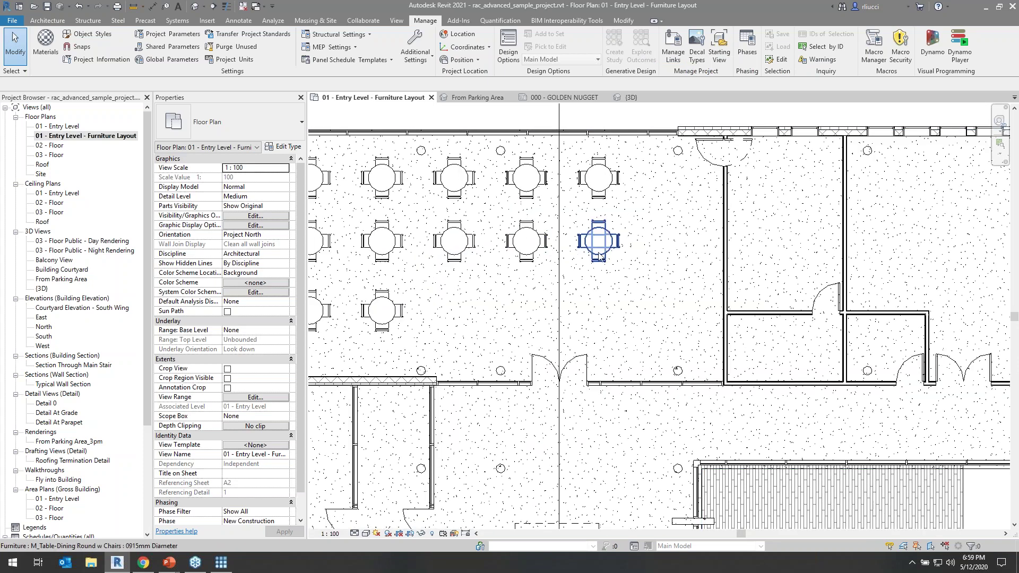
scroll(425, 270, down, 5)
middle_drag(444, 292, 554, 289)
scroll(554, 289, up, 3)
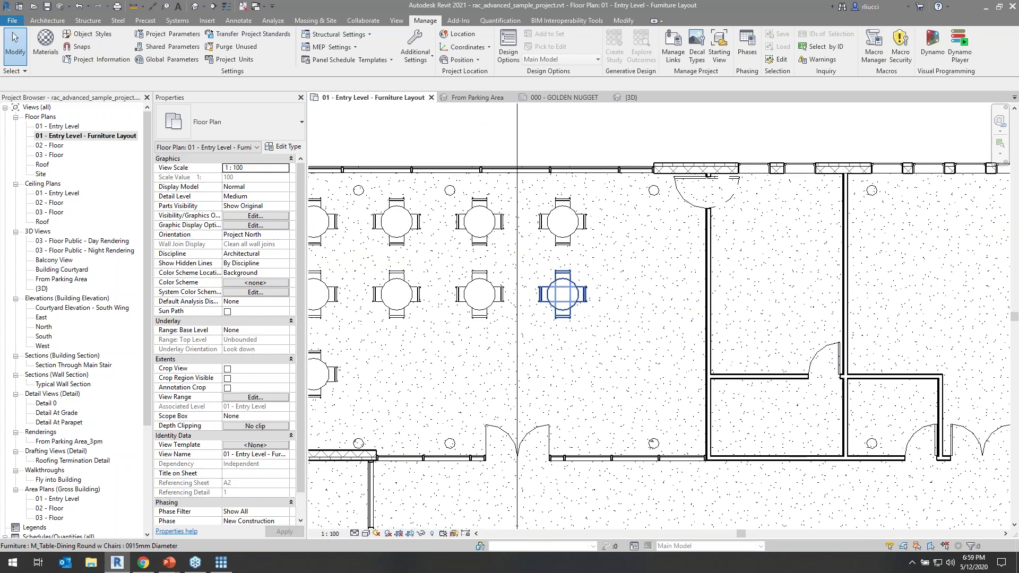
scroll(555, 290, down, 5)
scroll(478, 175, up, 6)
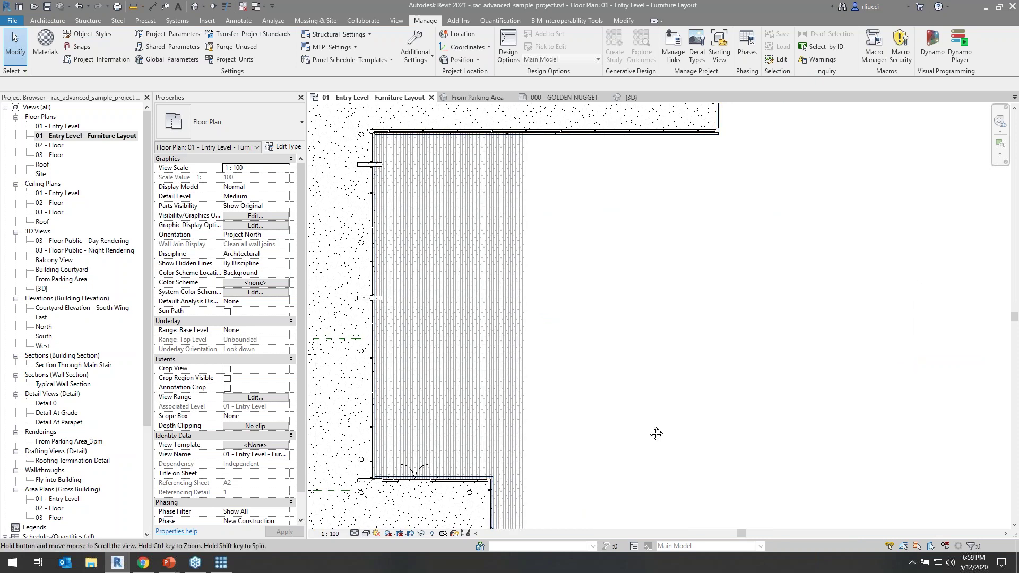
middle_drag(685, 459, 545, 272)
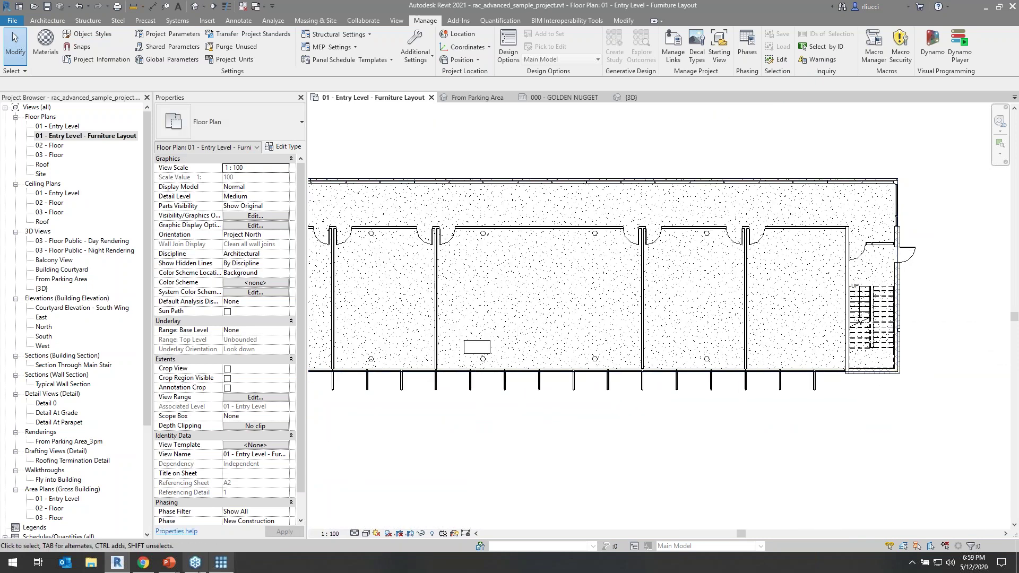
Bring up the Explore Outcomes window over the Revit floor plan, reposition it slightly and shrink it.
click(220, 565)
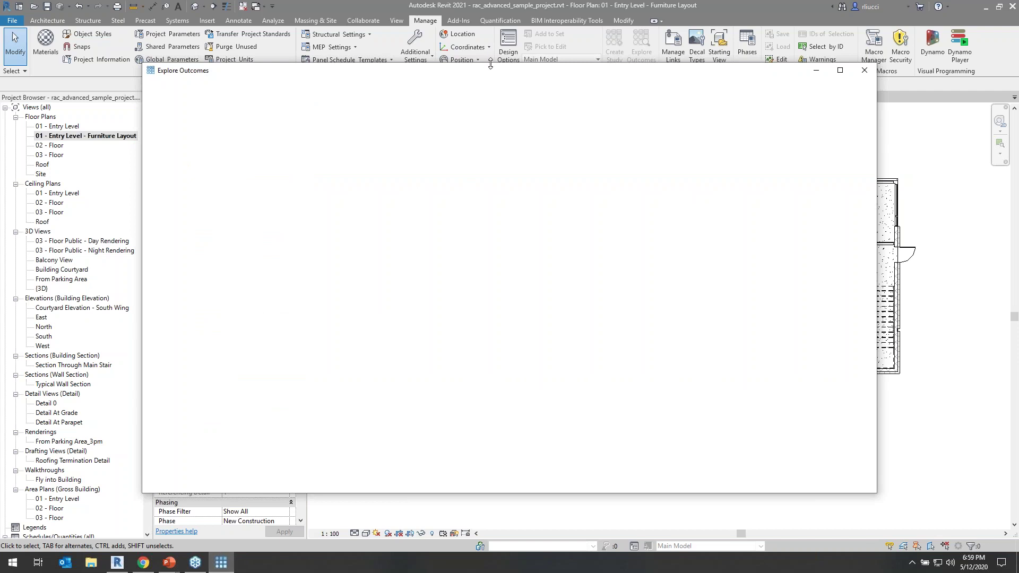
drag(490, 75, 509, 84)
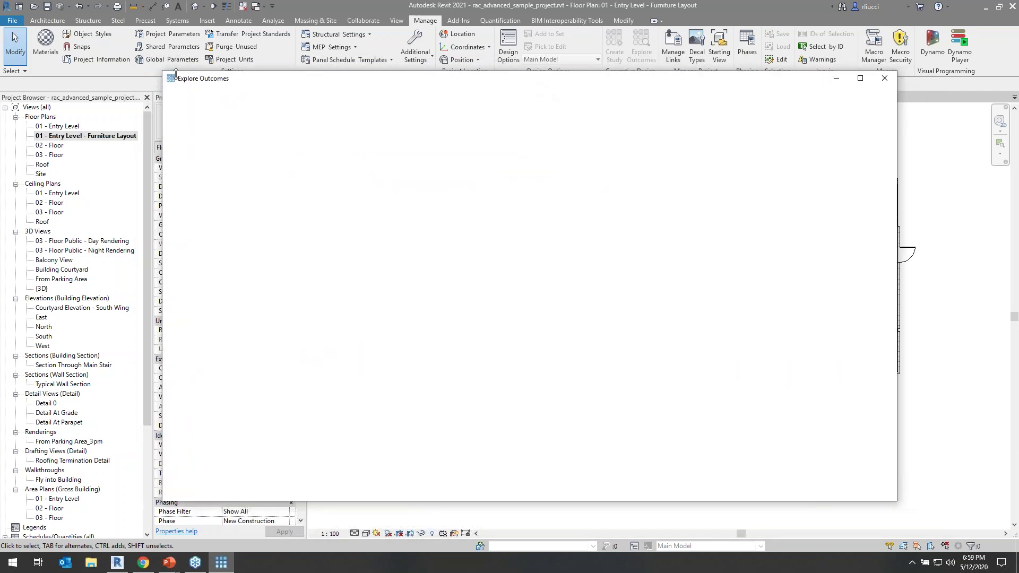
drag(161, 73, 428, 157)
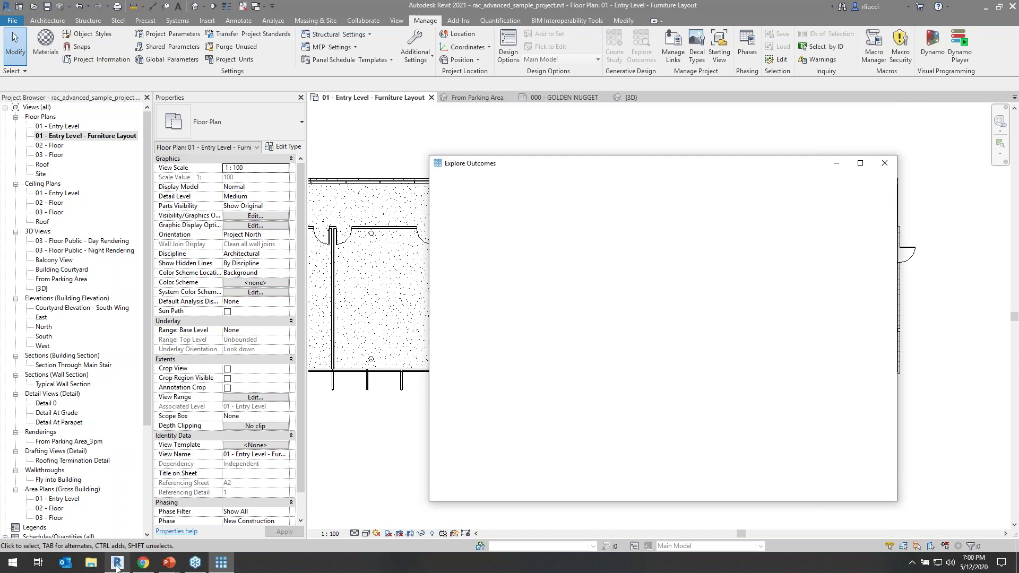
Switch to File Explorer and open the Revit - What's New folder on the Desktop.
click(91, 566)
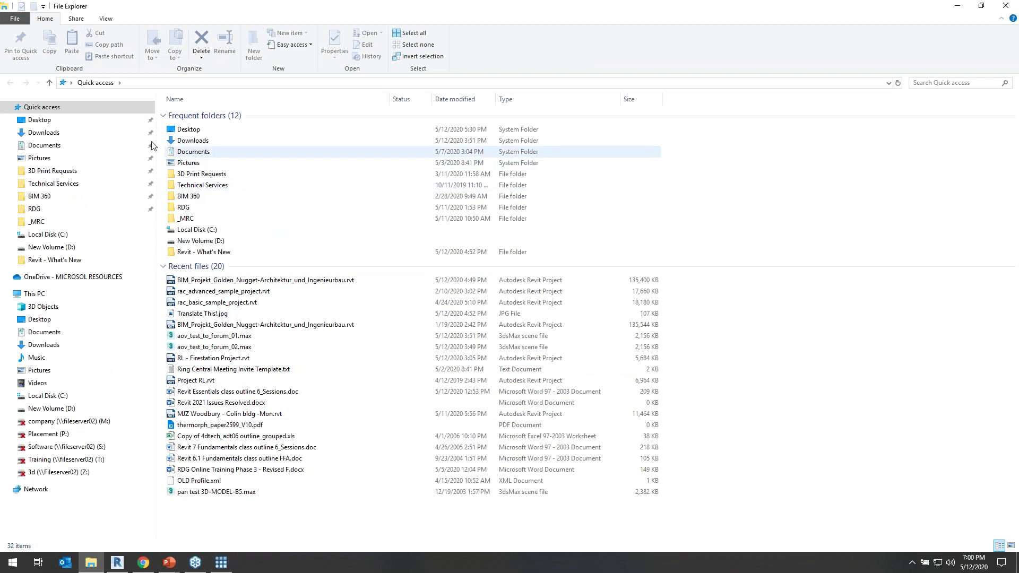
click(40, 120)
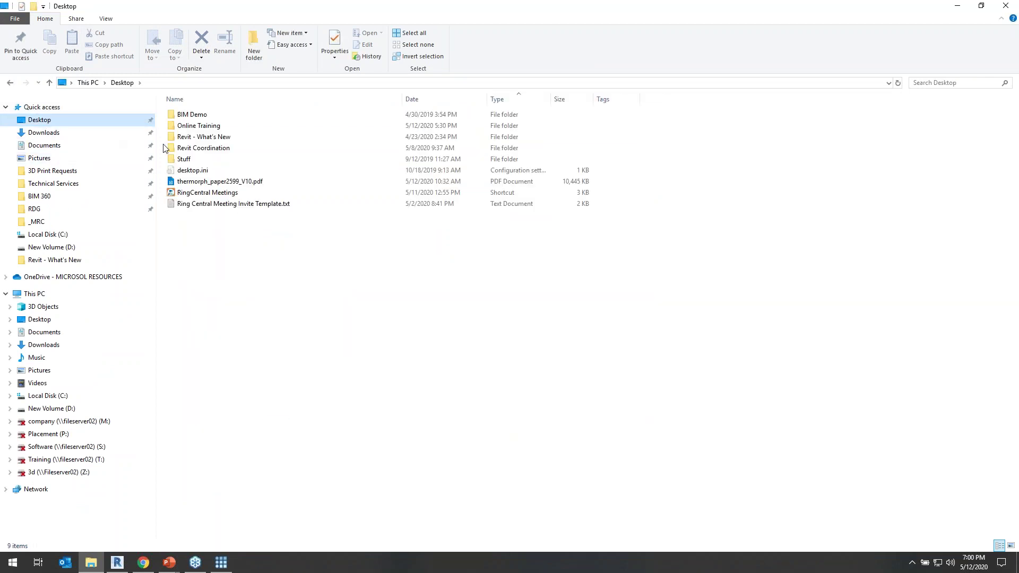
double_click(195, 137)
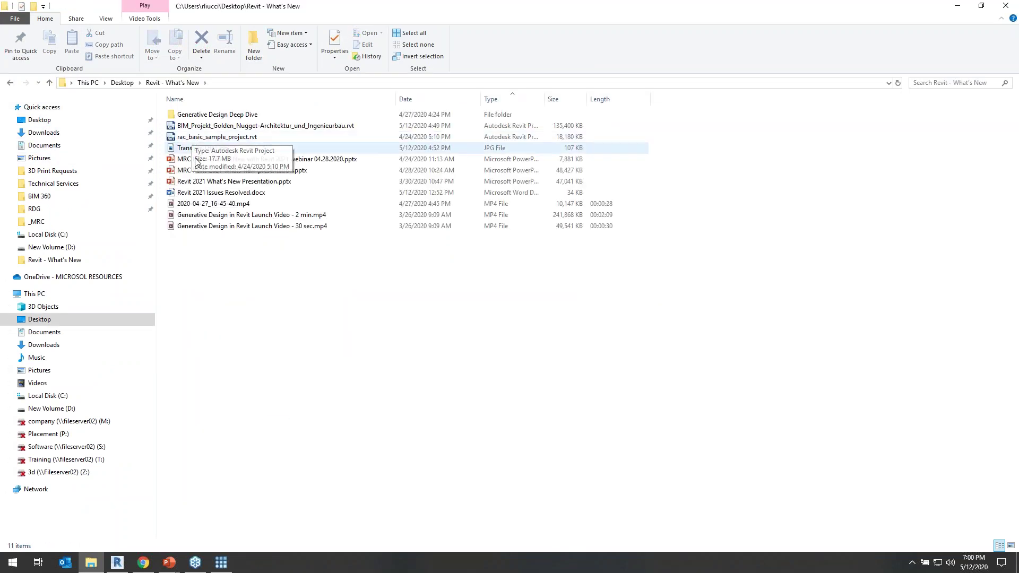
Play the Generative Design in Revit Launch Video - 30 sec.mp4 and turn its volume down to 0.
click(255, 229)
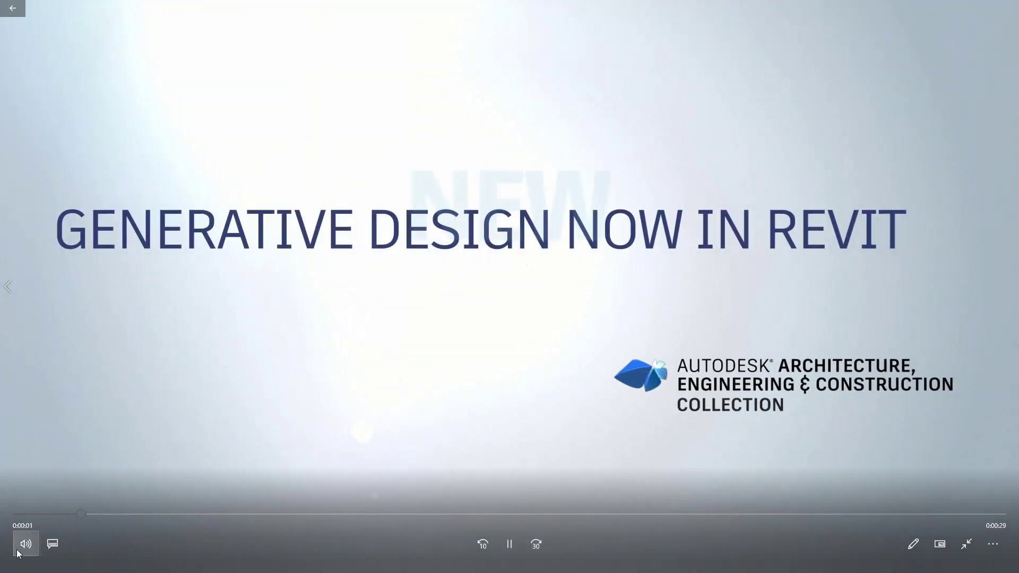
click(28, 544)
drag(65, 510, 41, 509)
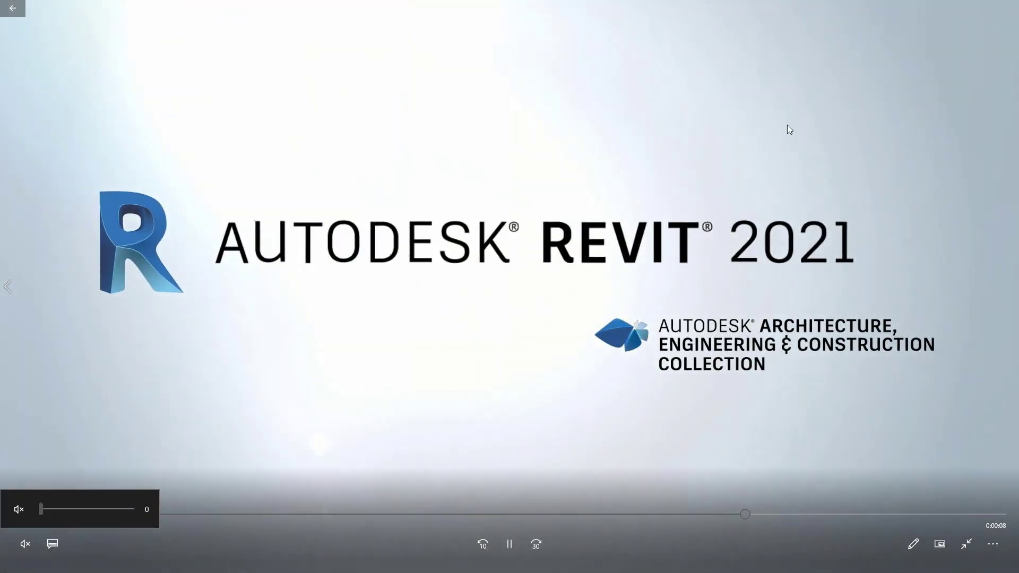
click(789, 128)
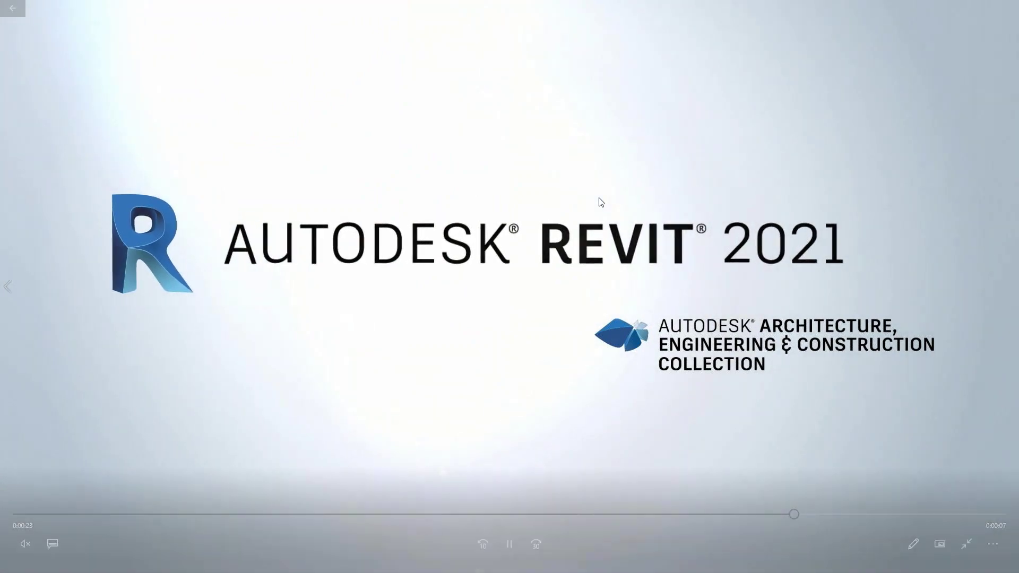
Return to the Revit - What's New folder, reopen the 30-second launch video and close the player after watching.
key(alt+Tab)
click(436, 236)
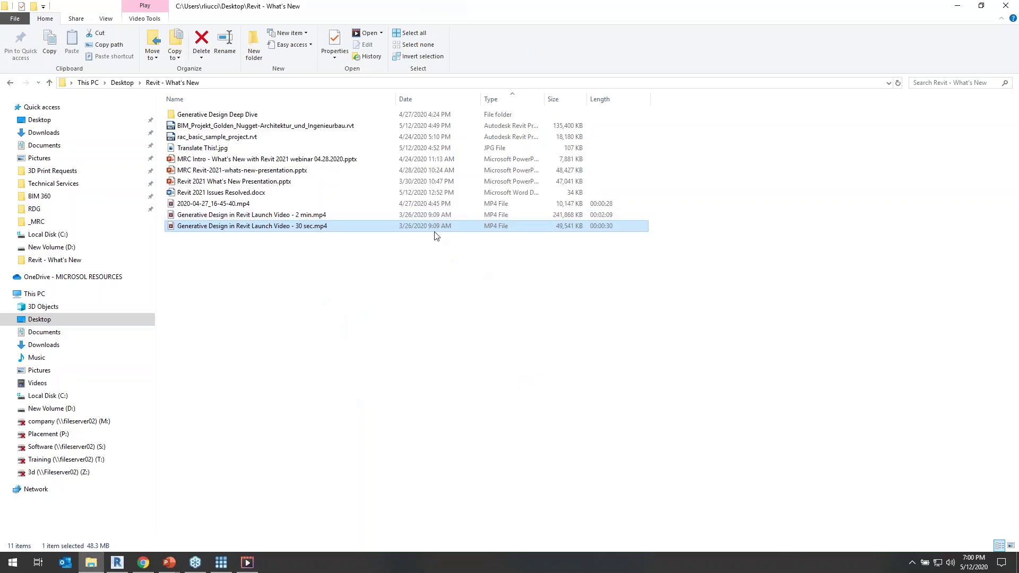
double_click(309, 227)
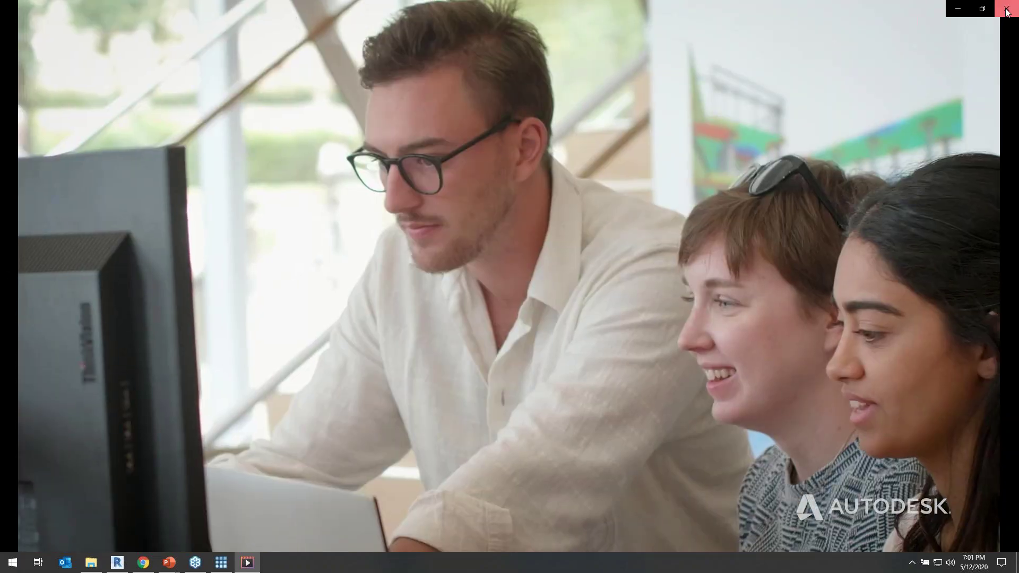
click(1002, 12)
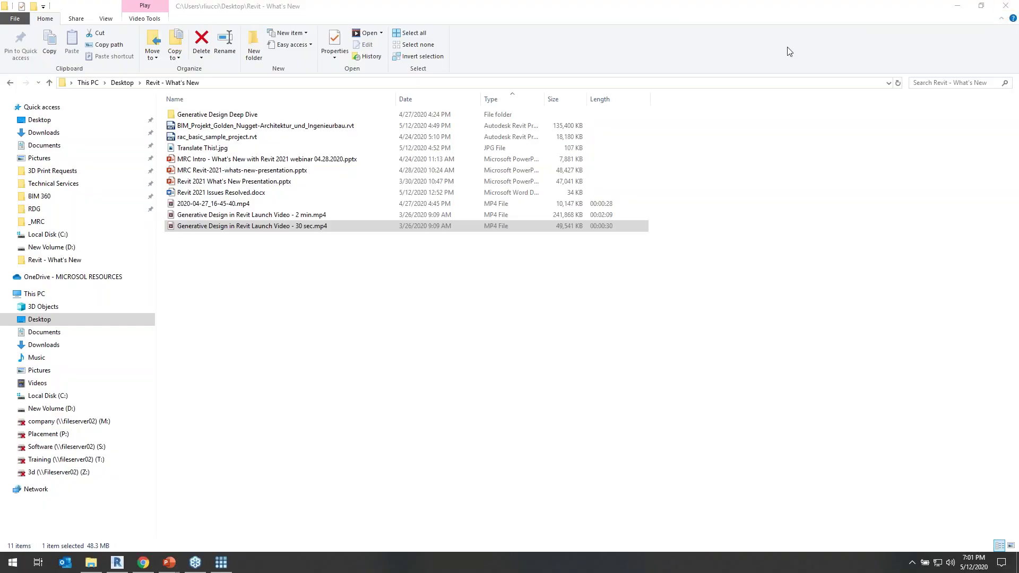
Play the Generative Design in Revit Launch Video - 2 min.mp4 and pause at the Workspace Layout outcomes scene, at 1:26.
double_click(310, 215)
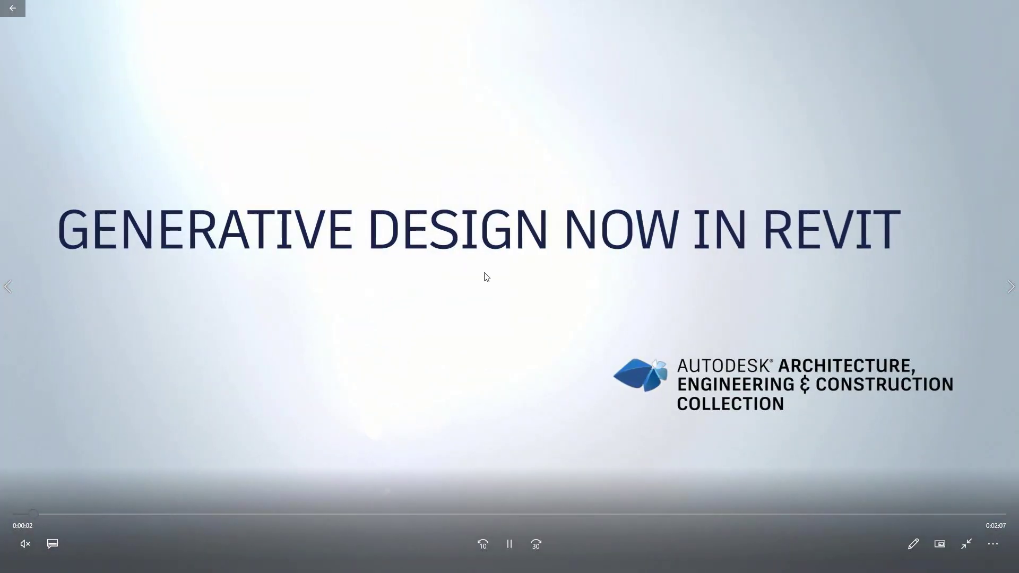
click(136, 512)
drag(135, 514, 593, 548)
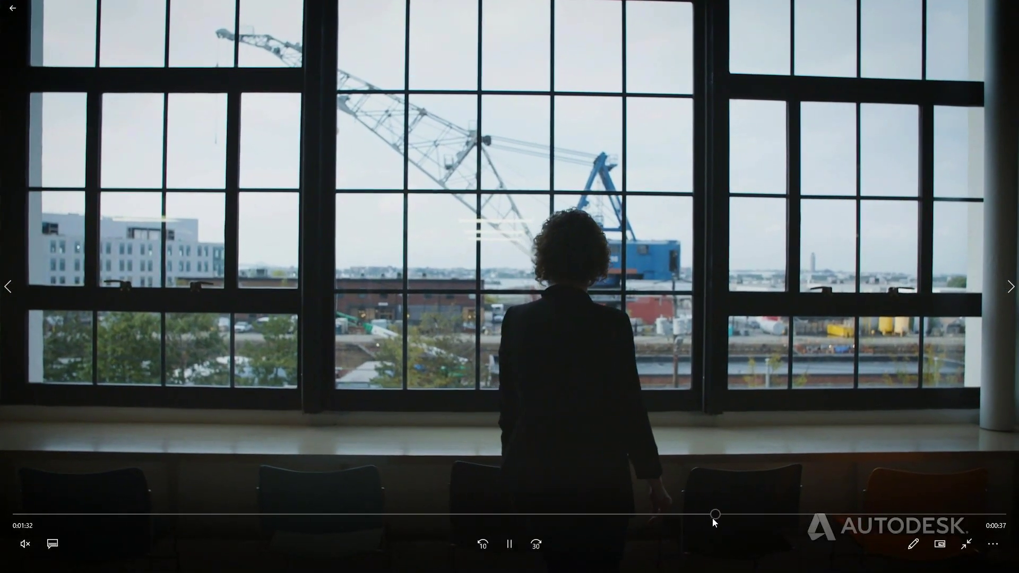
drag(712, 518, 676, 520)
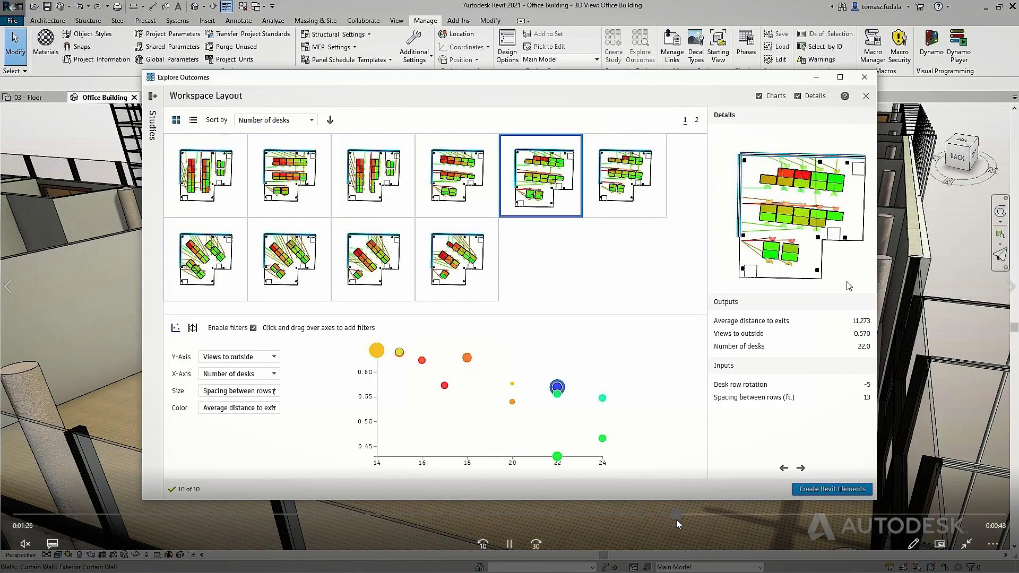
drag(668, 523, 665, 522)
click(510, 545)
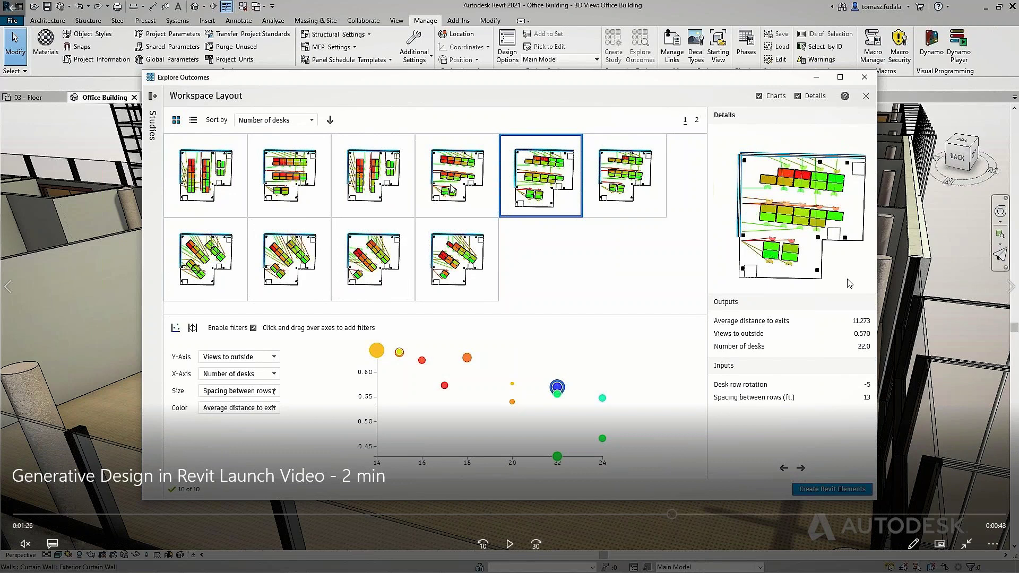
Jump the video to the Maximize Window Views scene at 1:37, then exit playback and close the player.
drag(670, 514, 760, 517)
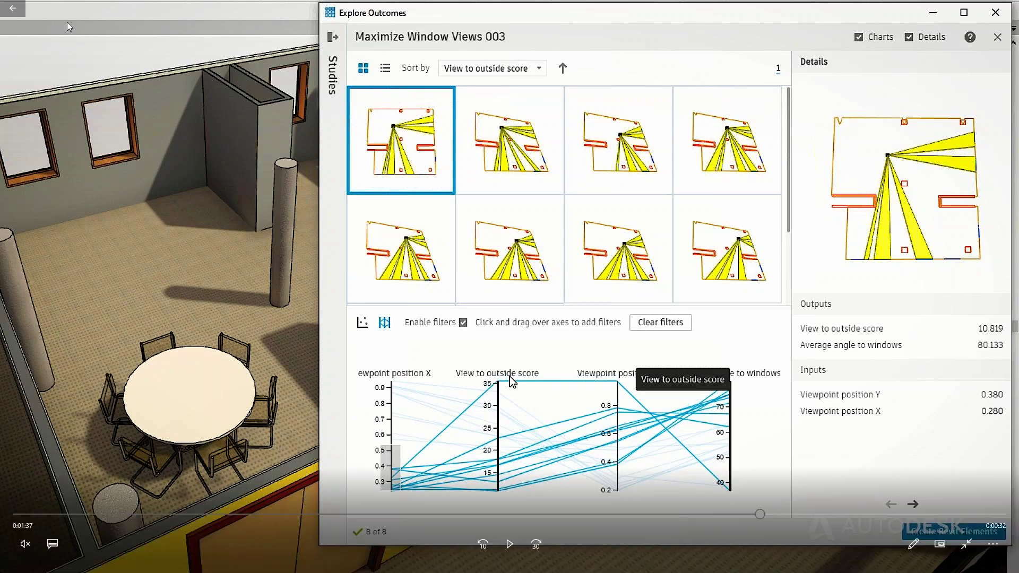
click(15, 10)
click(16, 9)
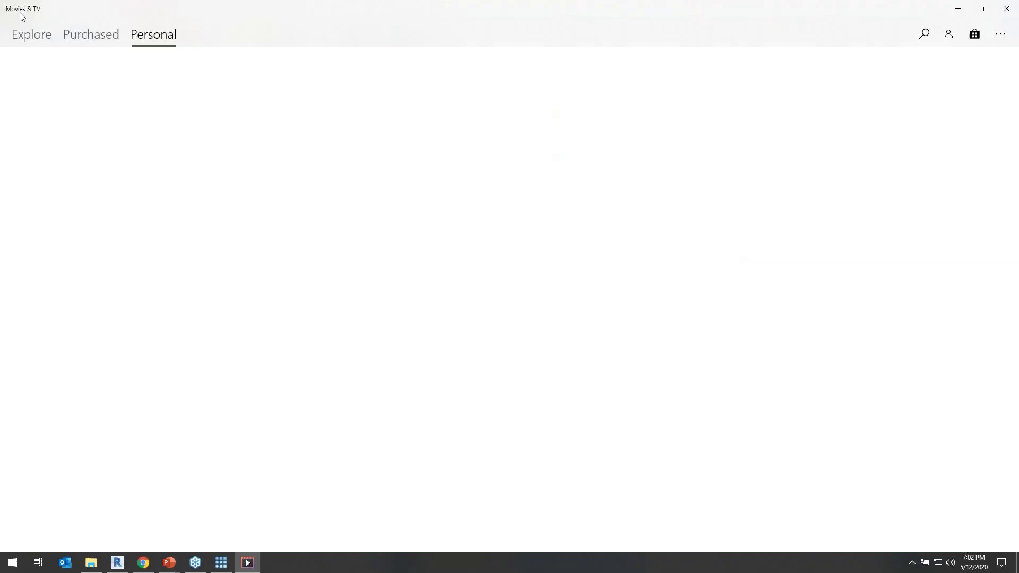
click(1004, 13)
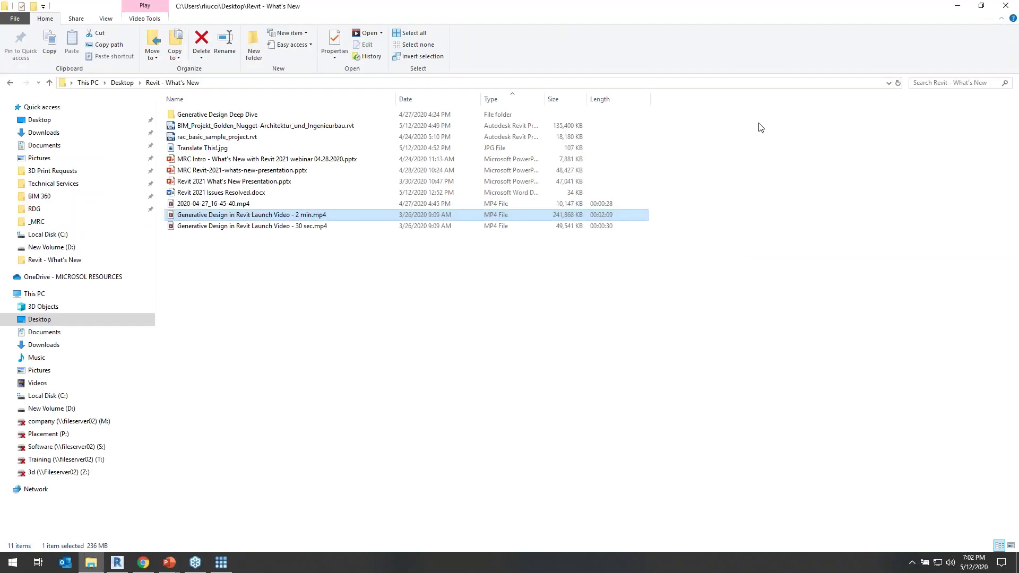
Switch to Revit, restart Explore Outcomes, show the Workspace Layout 002 study, and shift and resize the window over the floor plan.
key(alt+Tab)
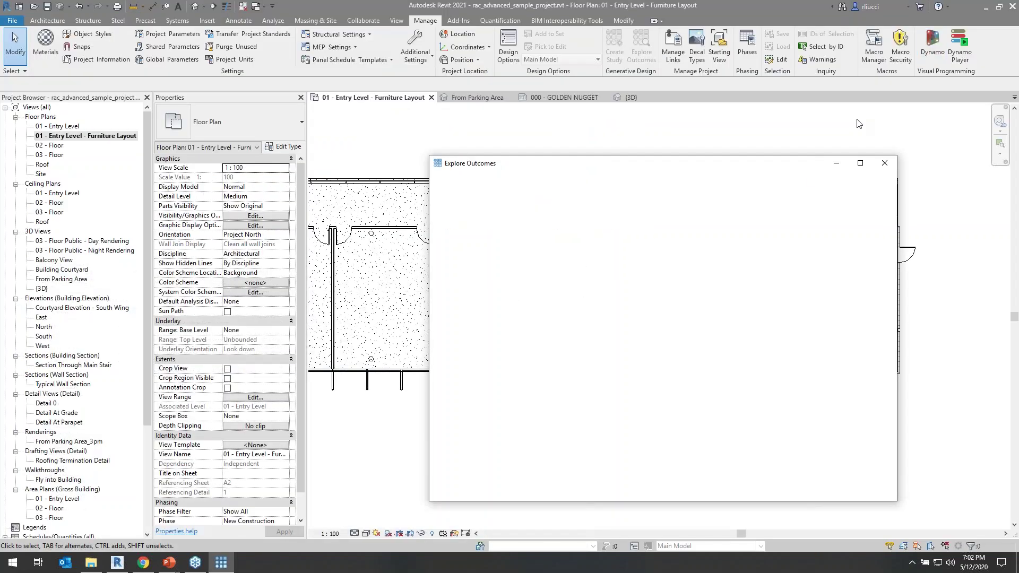
click(885, 164)
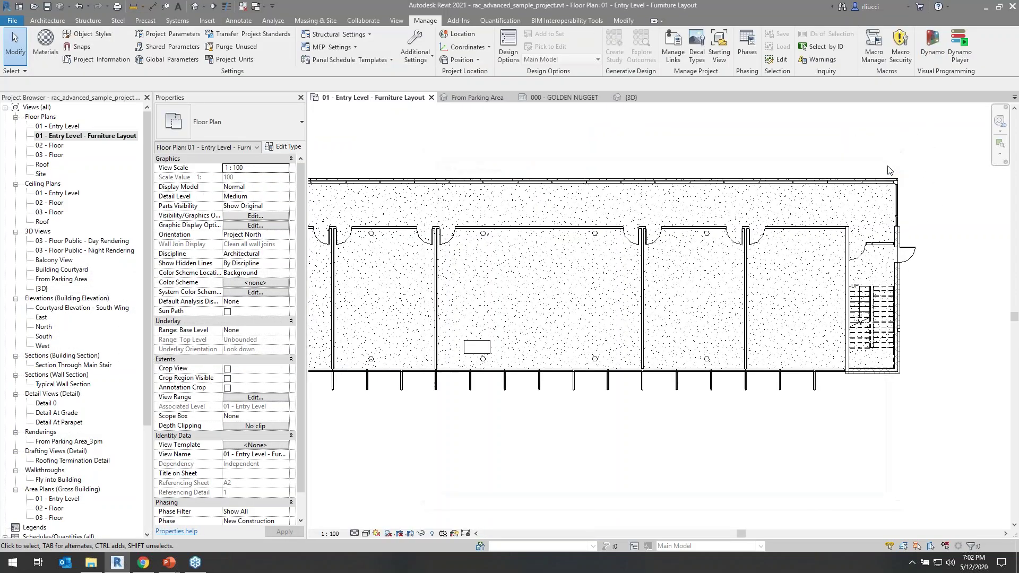
click(641, 60)
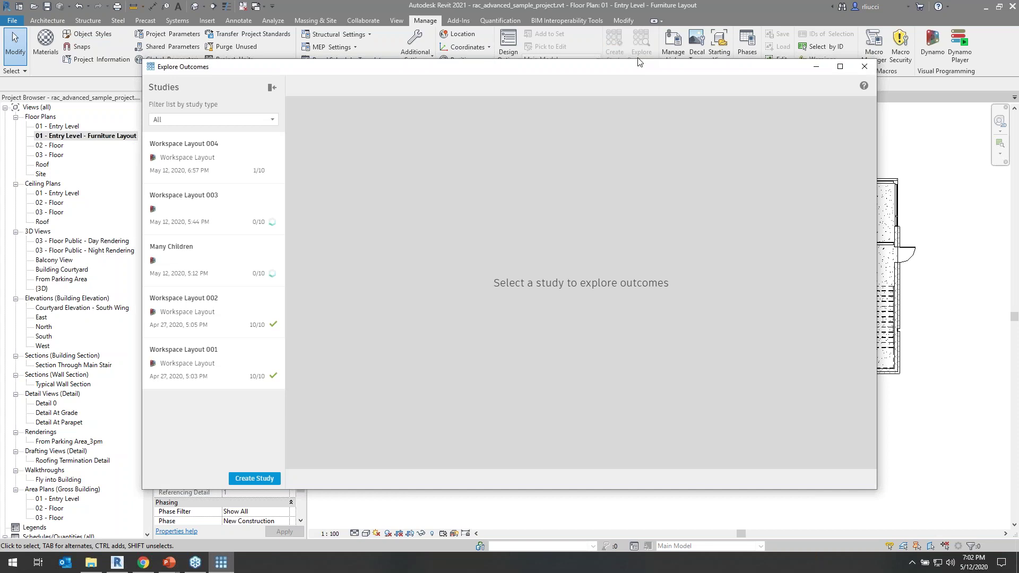
click(201, 325)
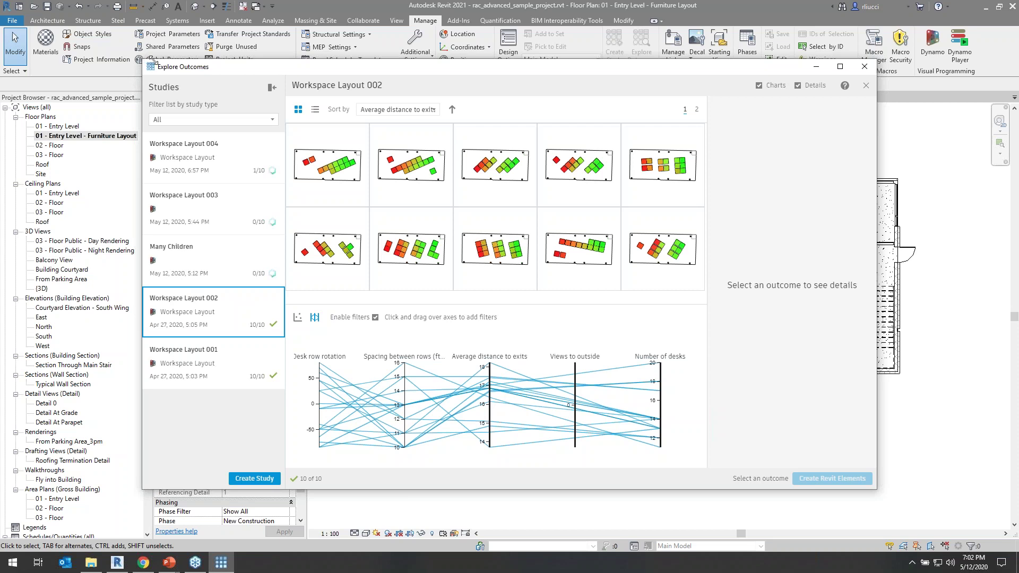
drag(144, 61, 271, 79)
drag(479, 85, 284, 55)
drag(694, 202, 830, 207)
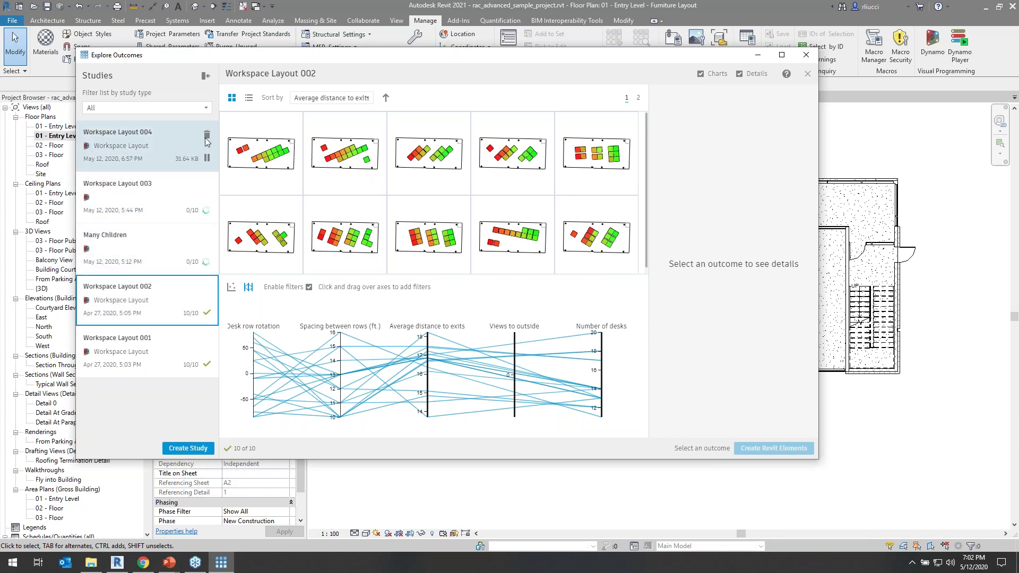
Compare the outcomes of the Workspace Layout 004, 002 and 001 studies, ending on Workspace Layout 002.
click(204, 143)
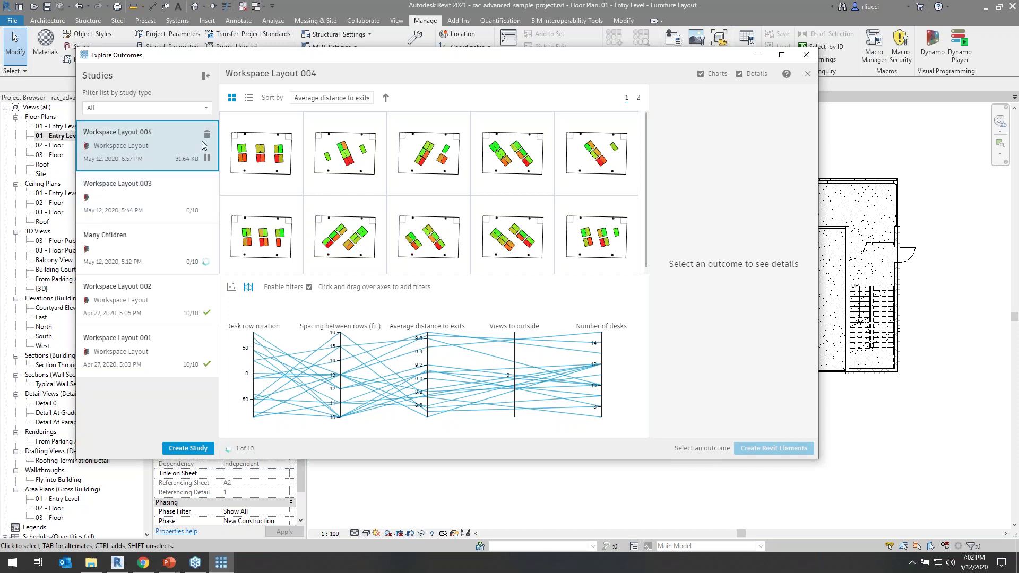
click(160, 312)
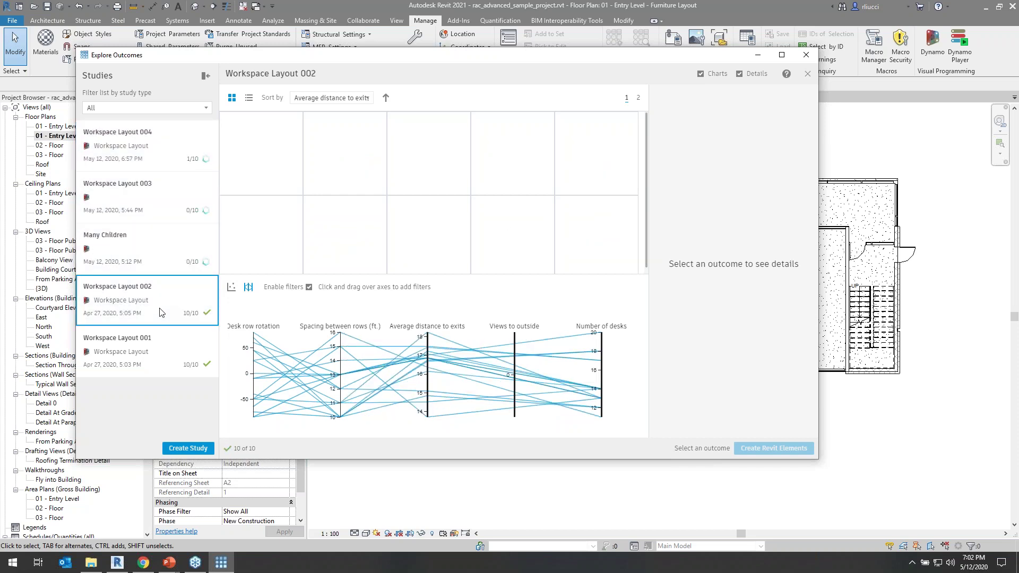
click(155, 349)
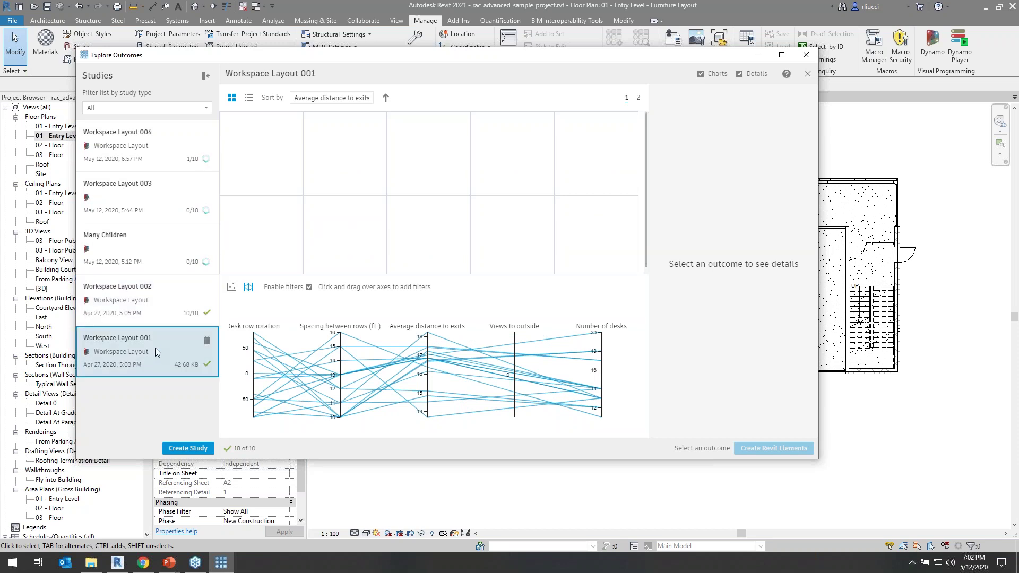
click(154, 312)
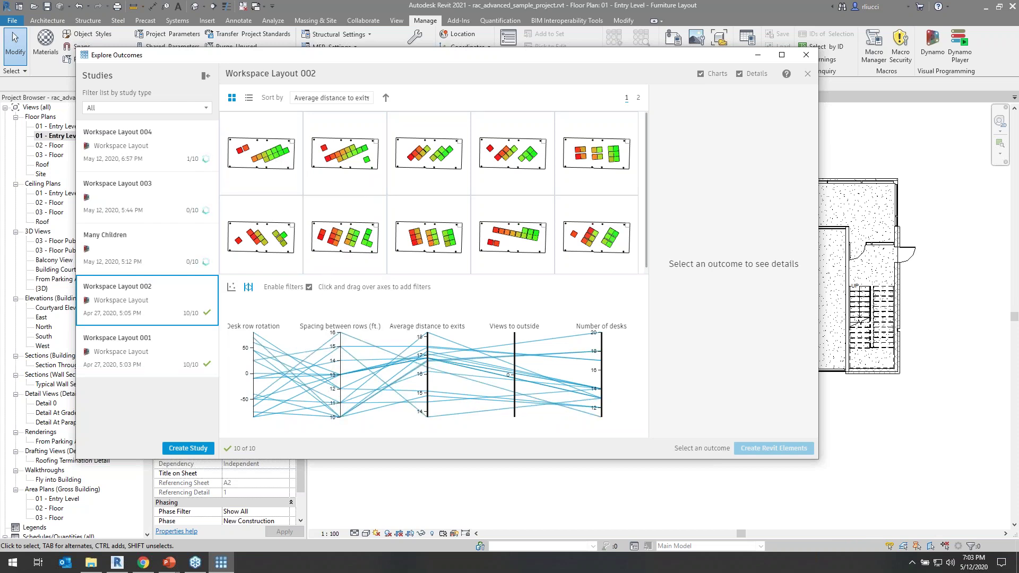
Filter the Workspace Layout 002 outcomes by spacing between rows of about 10 to 12 ft, number of desks and average distance to exits.
drag(340, 391, 340, 417)
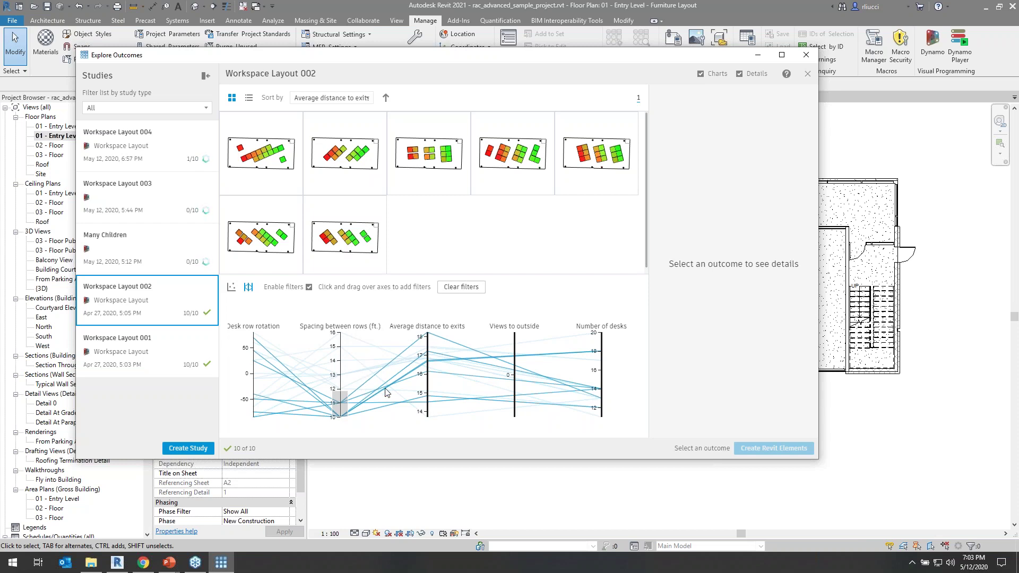
mouse_move(603, 363)
mouse_down()
mouse_move(603, 416)
mouse_move(604, 333)
mouse_up()
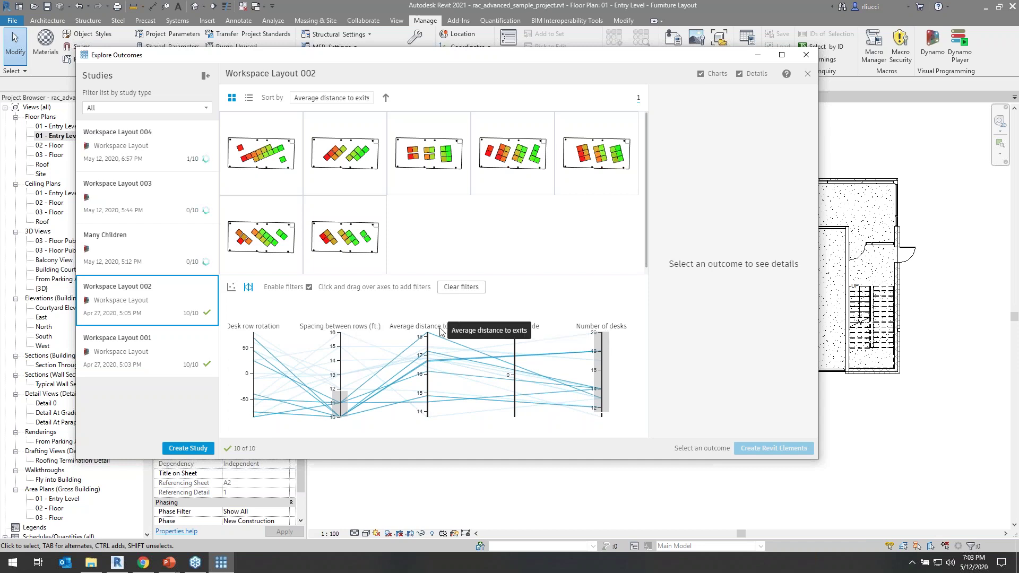
drag(429, 335, 429, 356)
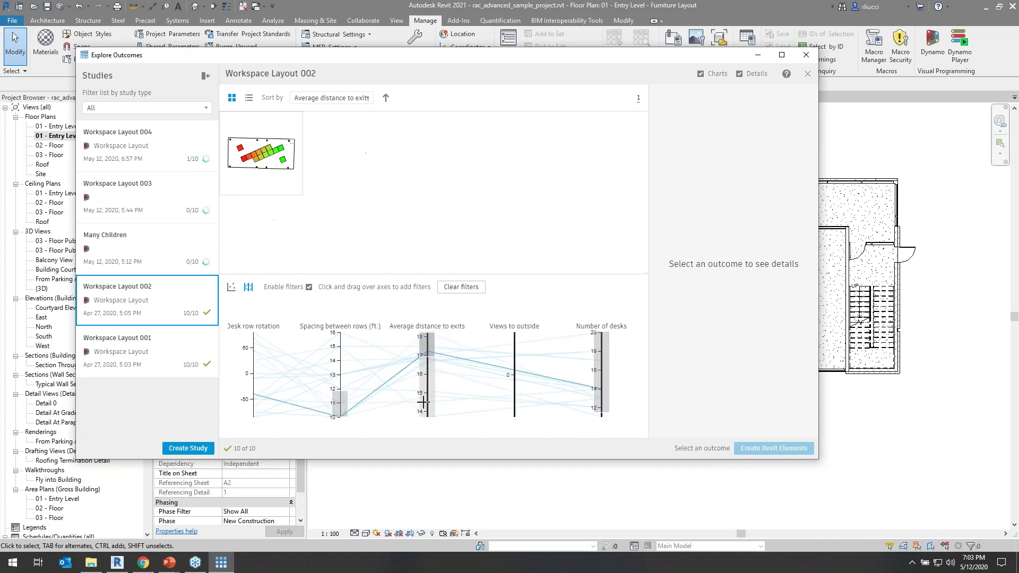
drag(429, 422, 427, 418)
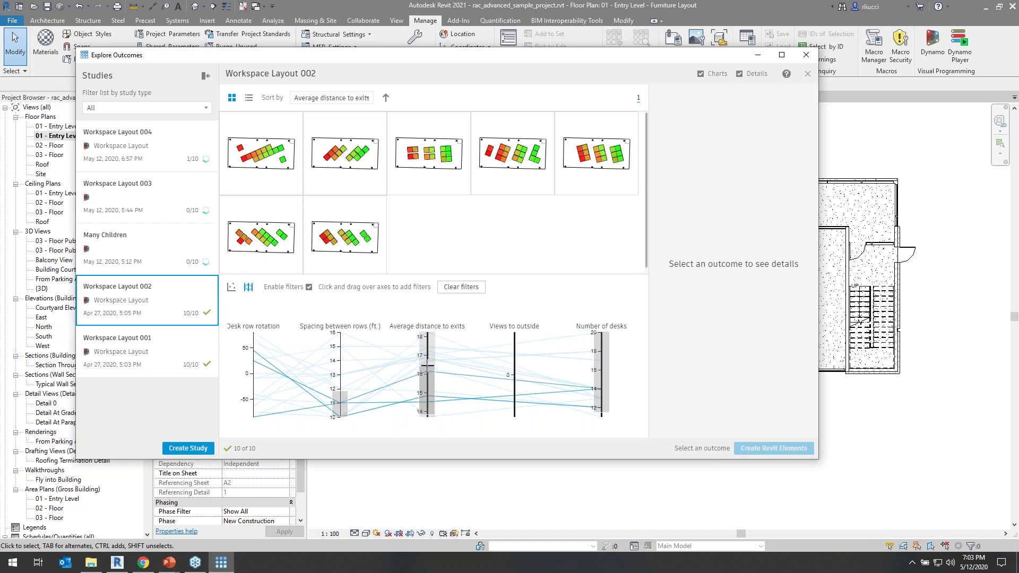
drag(428, 363, 426, 332)
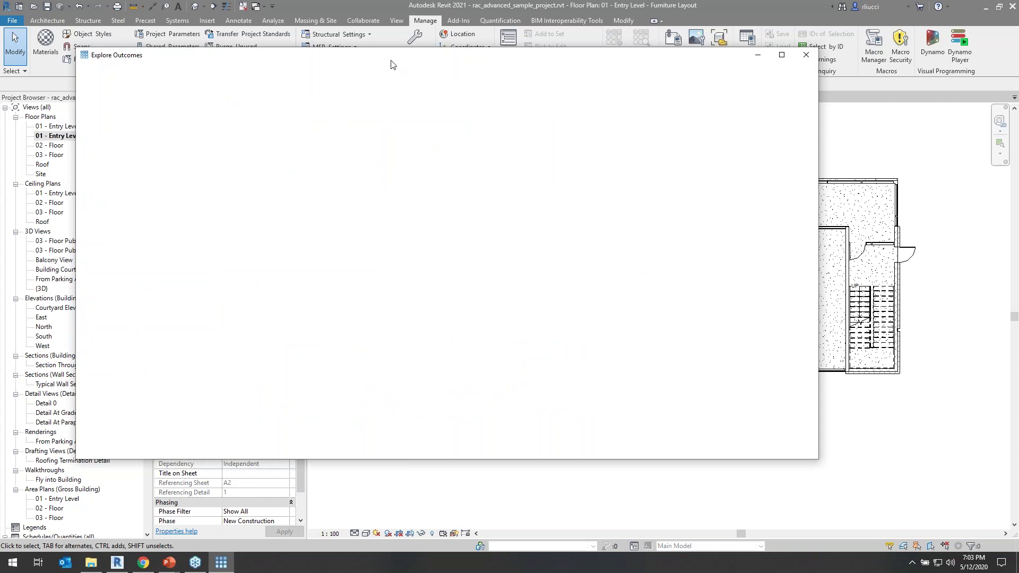
Move the blank Explore Outcomes window away from the ribbon, shrink it and close it.
drag(403, 64, 380, 76)
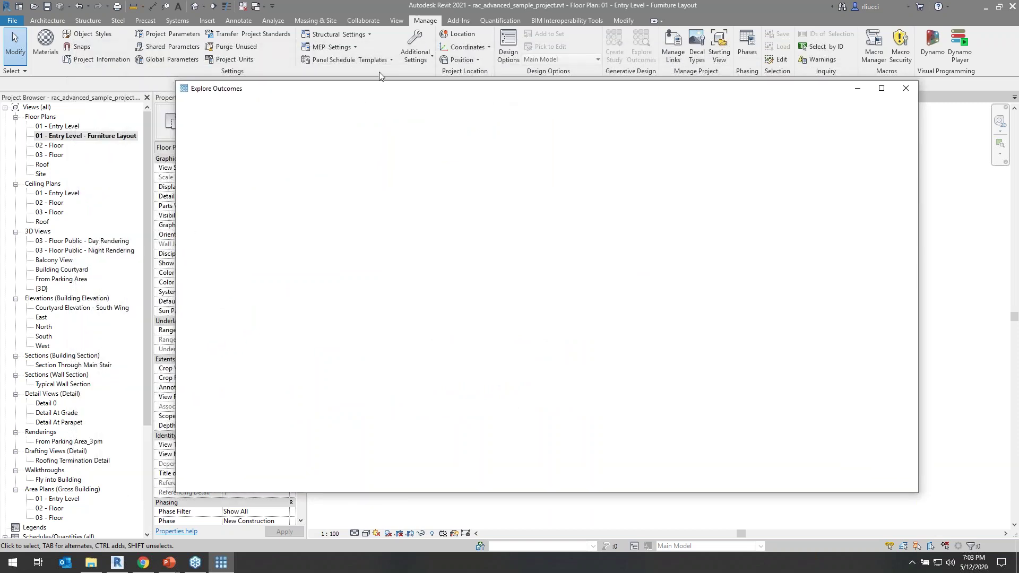
drag(175, 80, 714, 253)
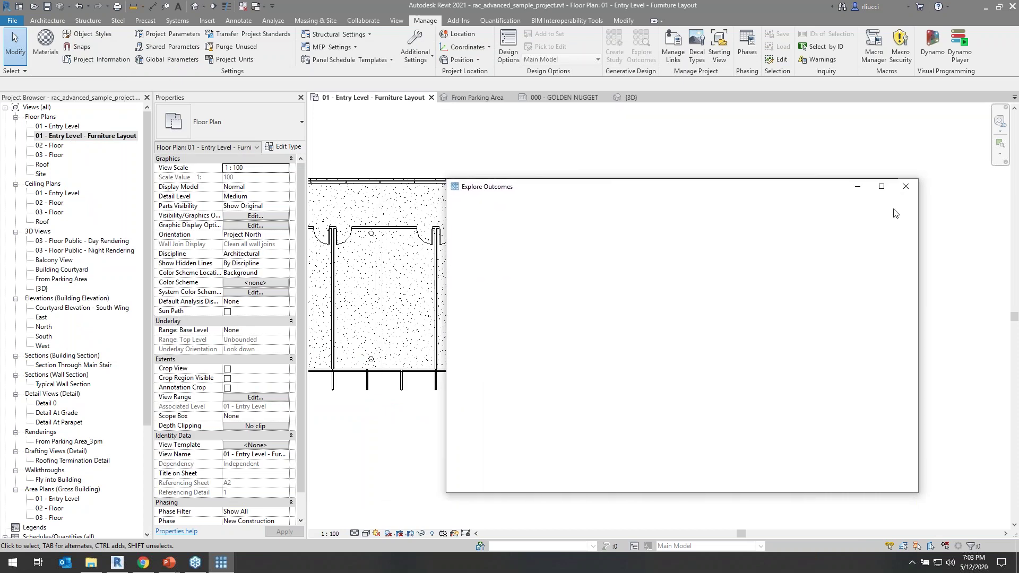
click(906, 187)
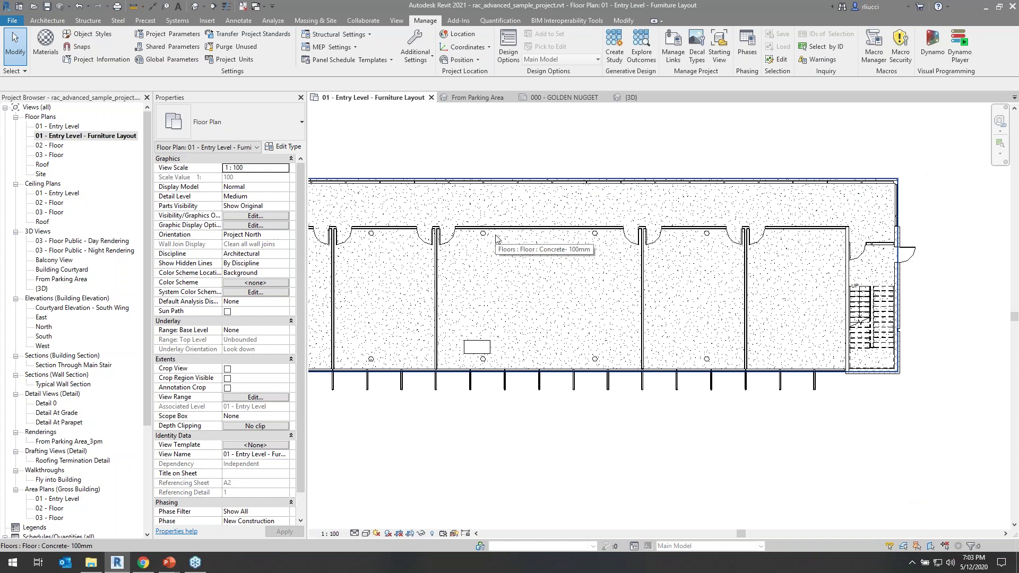
middle_drag(535, 243, 532, 293)
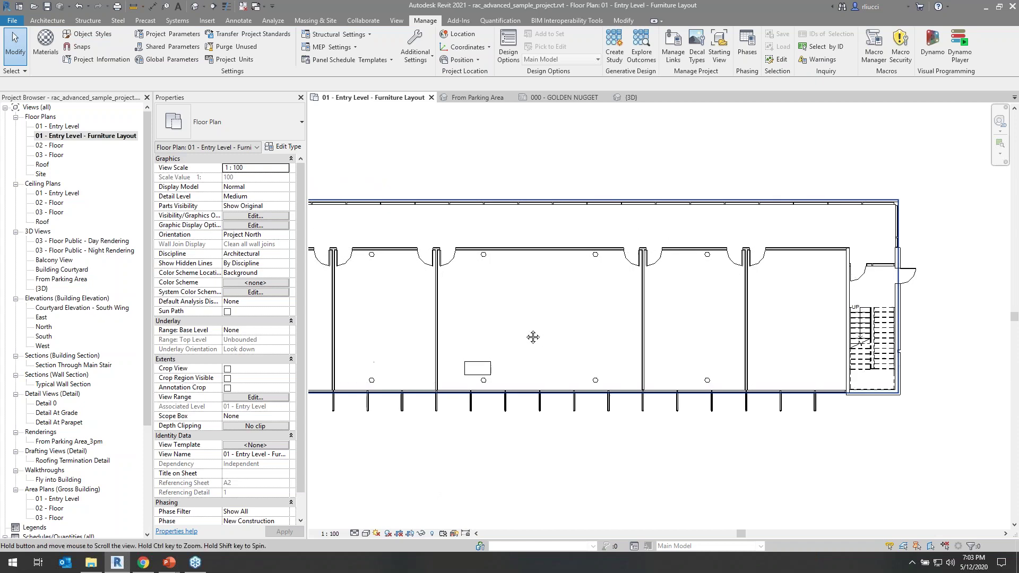
click(635, 42)
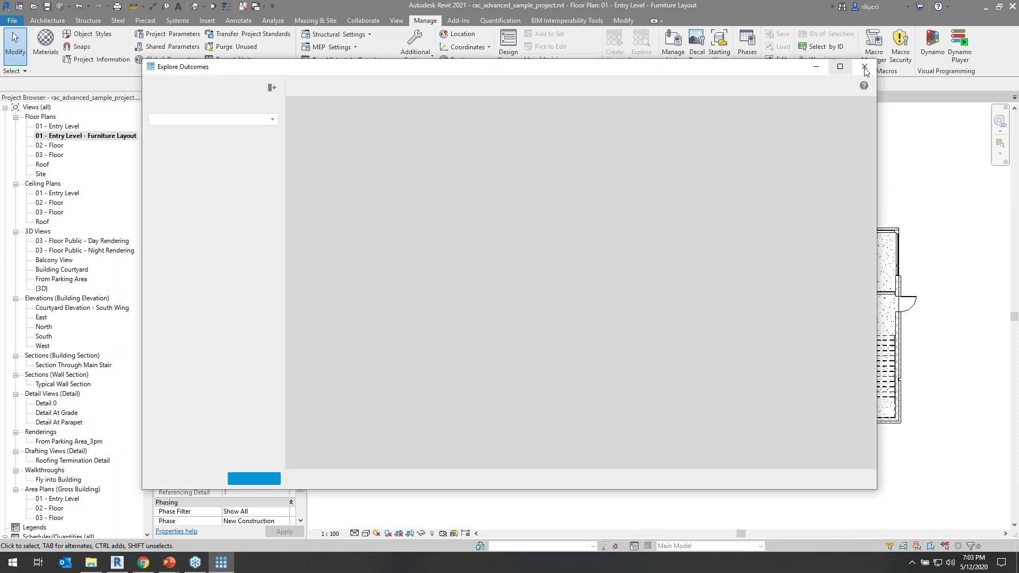
click(864, 70)
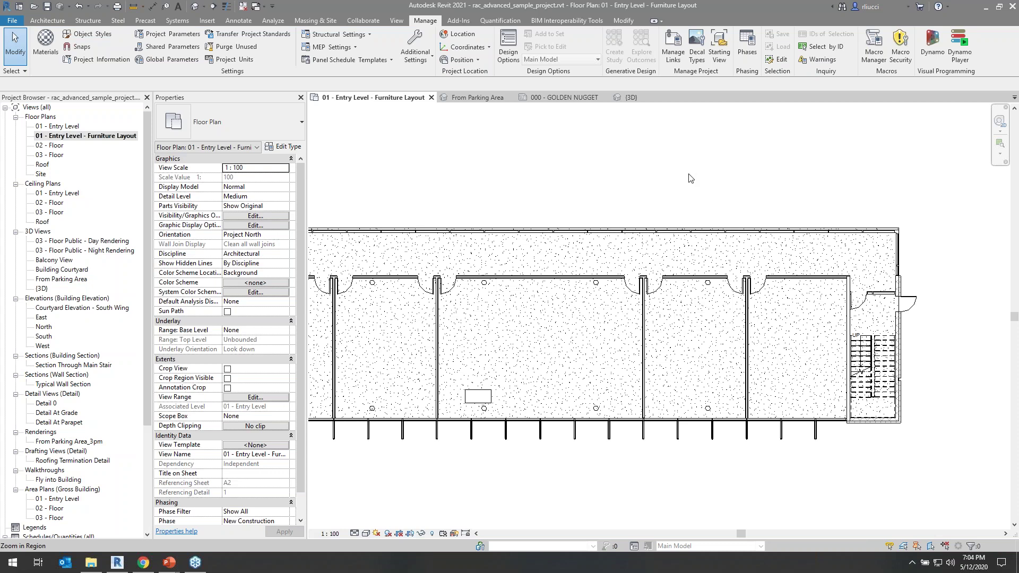
Open the BIM_Projekt_Golden_Nugget-Architektur_und_Ingenieurbau.rvt project from the recent documents.
click(12, 21)
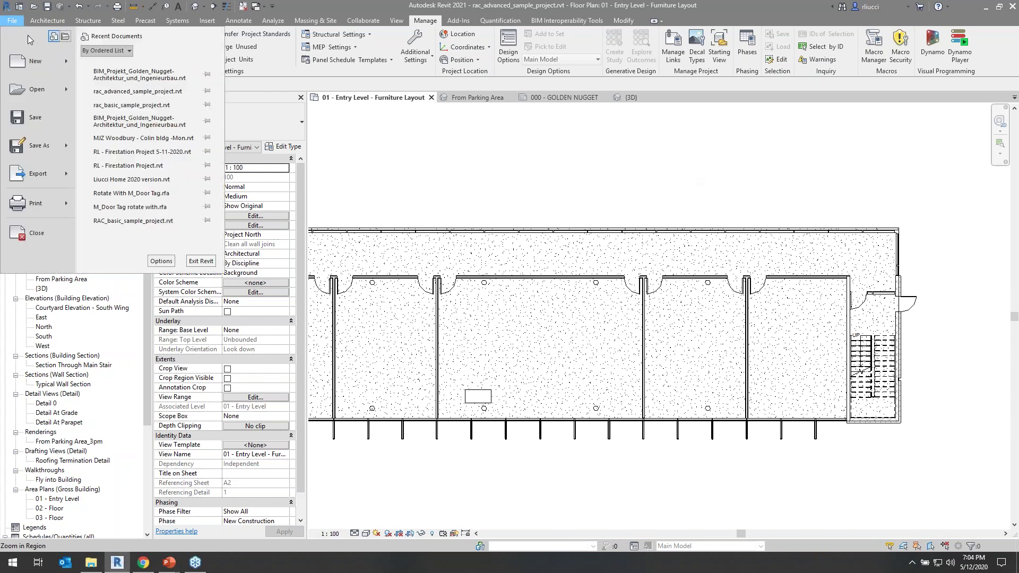
click(140, 76)
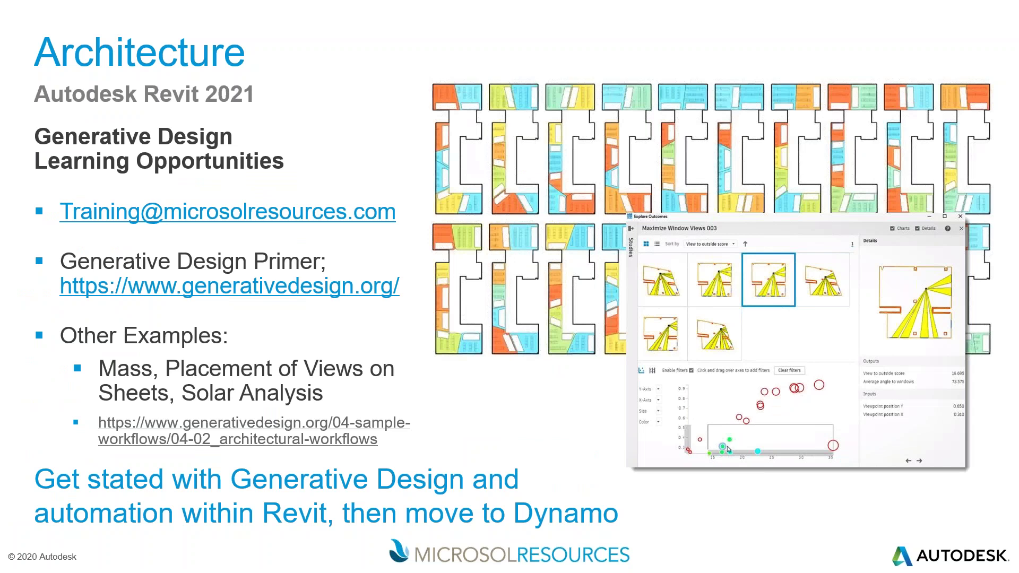
View the Translate This!.jpg image from the Revit - What's New folder, then minimize the image viewer and the folder window.
key(alt+Tab)
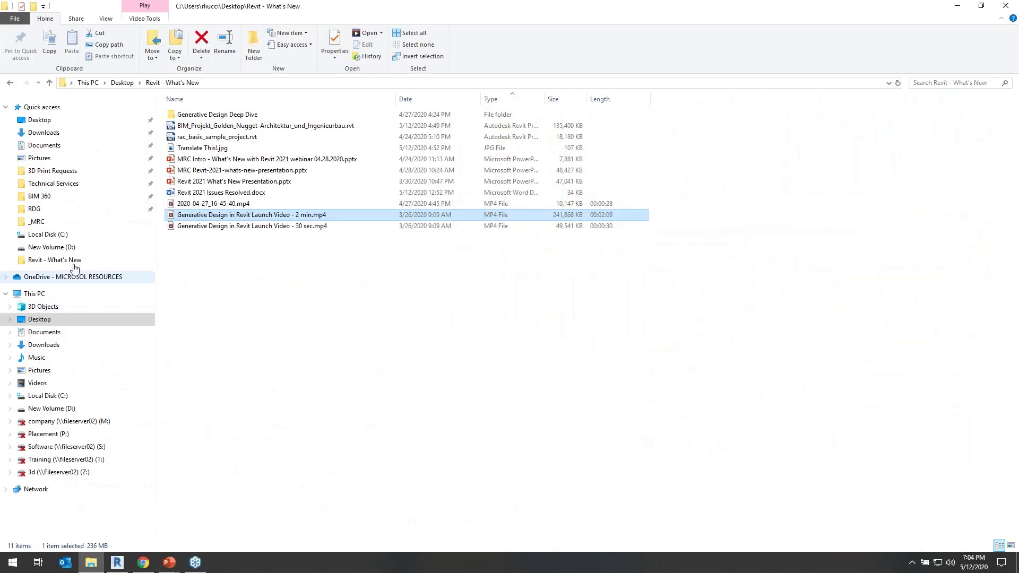
double_click(233, 148)
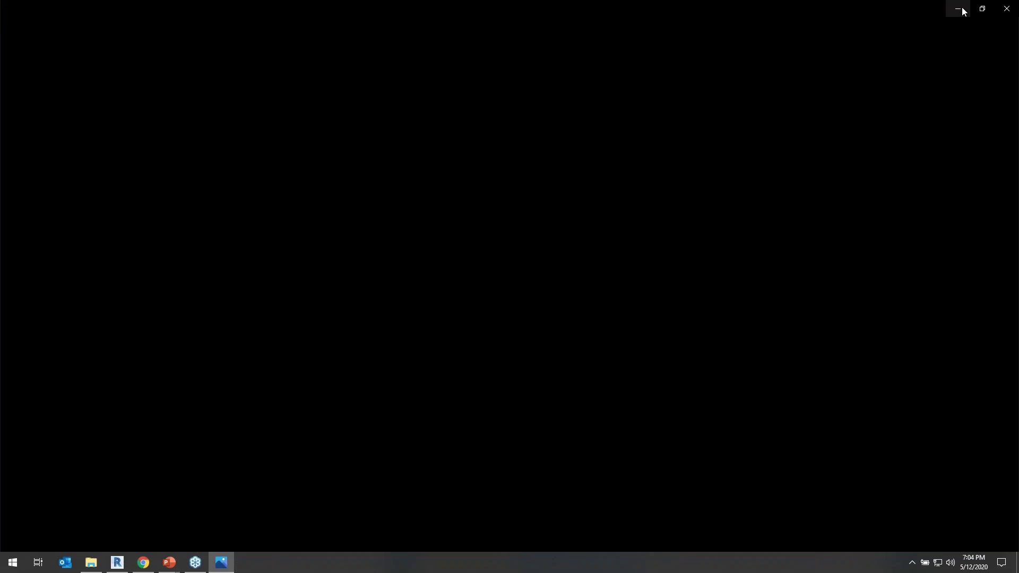
click(962, 9)
drag(896, 3, 532, 75)
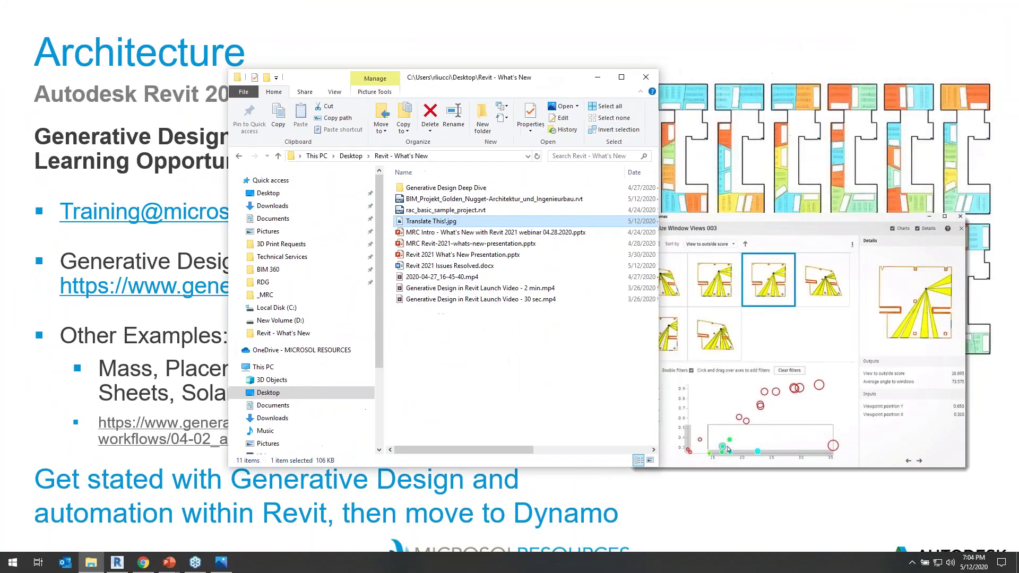
click(597, 78)
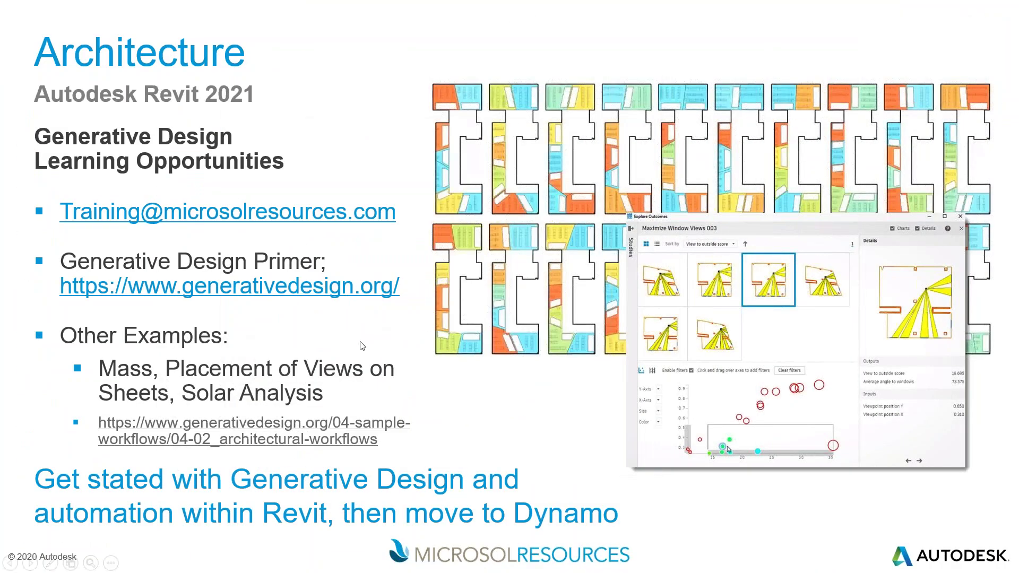
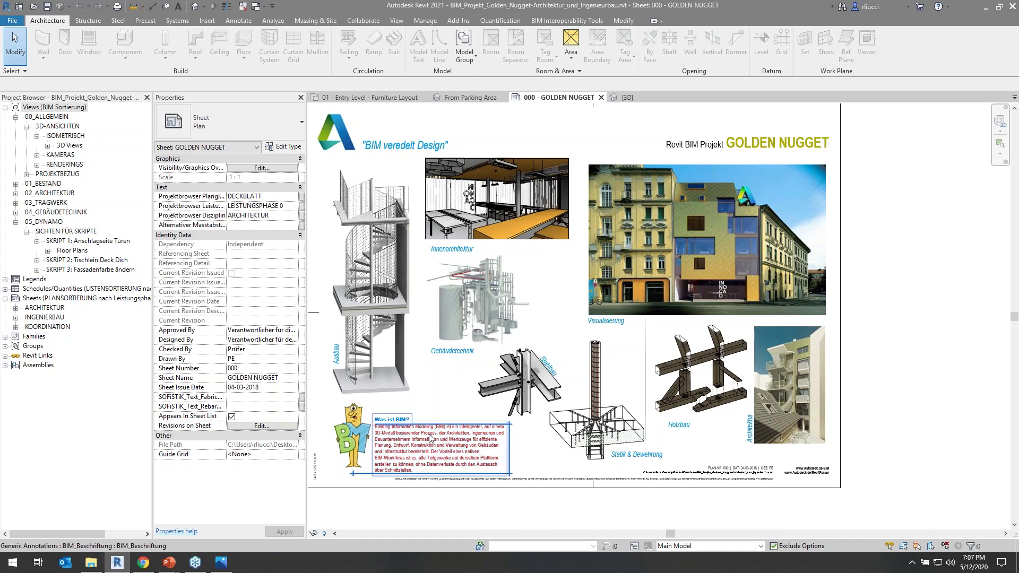
Examine the "Was ist BIM?" text and the overall layout of the GOLDEN NUGGET sheet.
middle_drag(424, 392, 599, 245)
scroll(568, 267, up, 1)
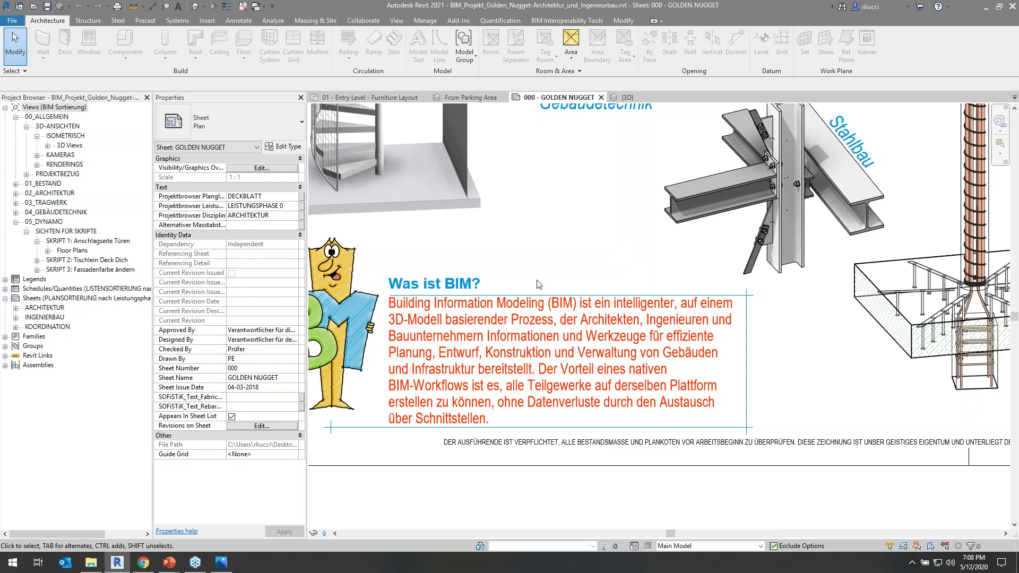
scroll(535, 276, down, 2)
scroll(538, 314, down, 3)
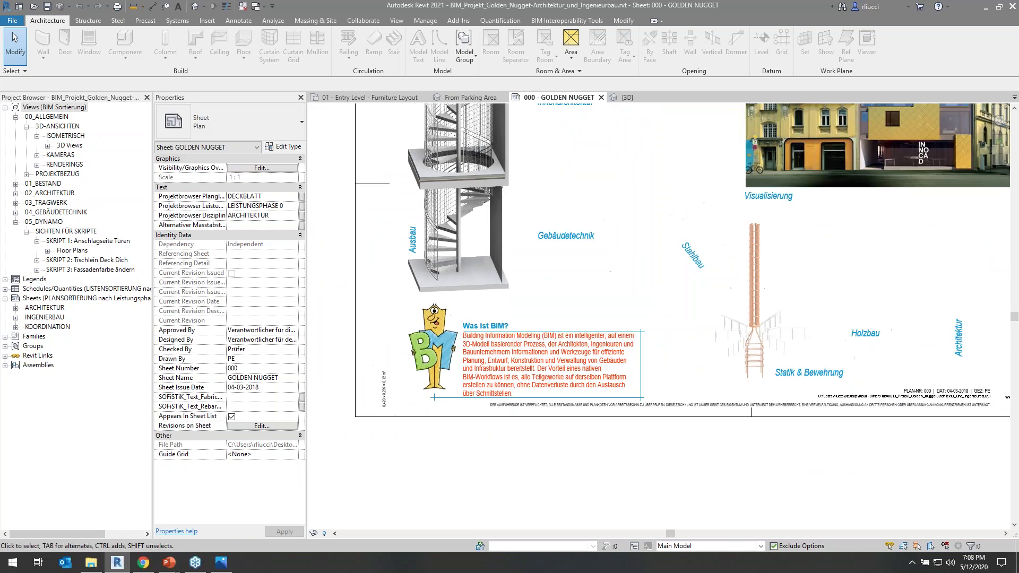
scroll(487, 399, down, 2)
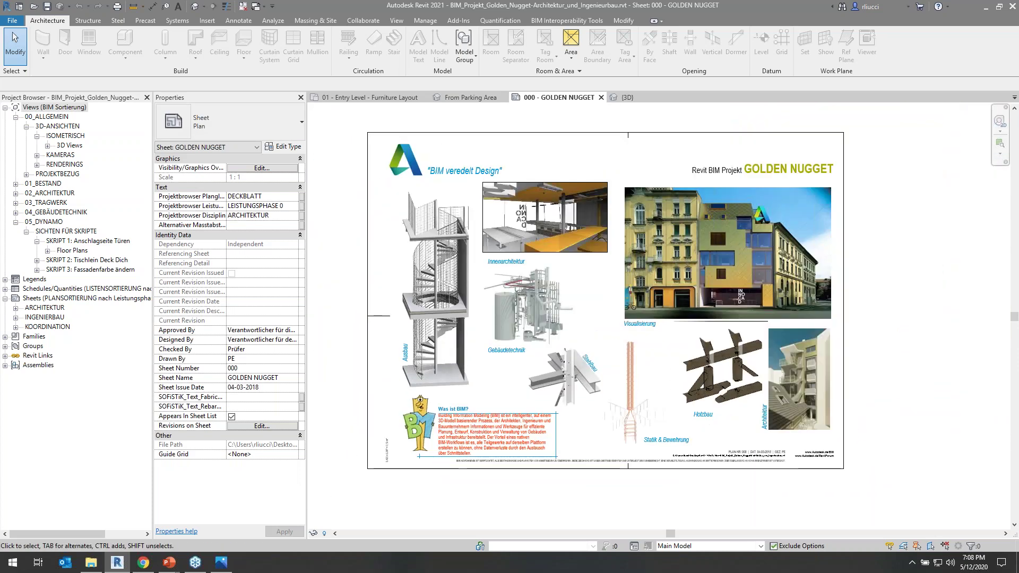
scroll(487, 400, up, 1)
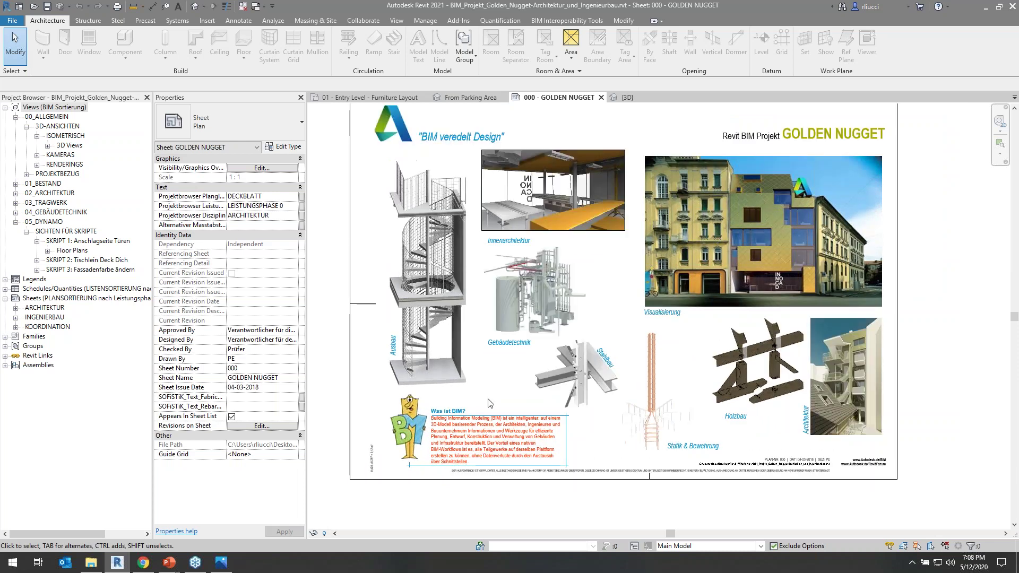
middle_drag(513, 378, 490, 387)
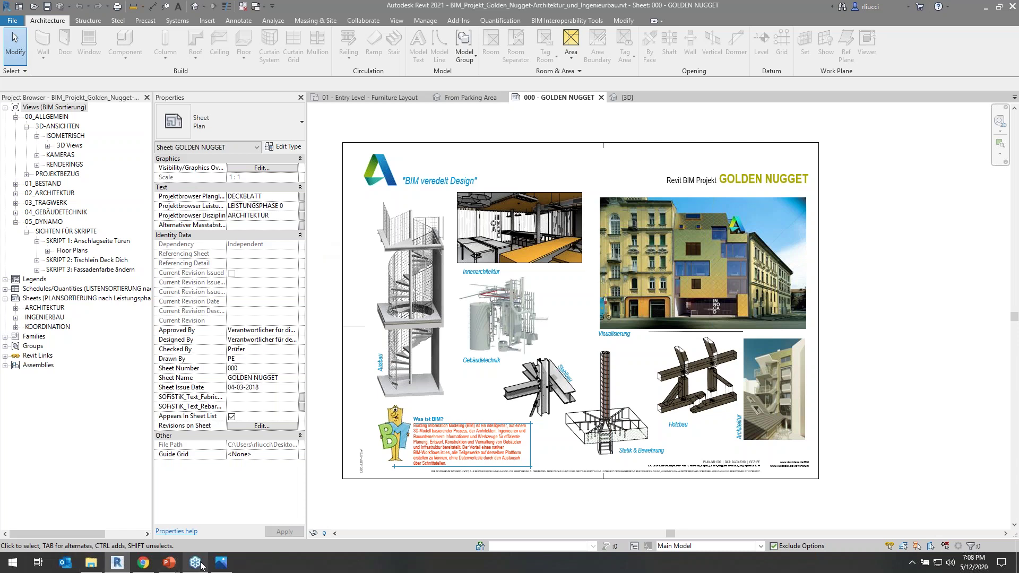
Review the Save As and Export options available for the project, from CAD Formats and IFC to MEP Fabrication Job.
mouse_move(171, 566)
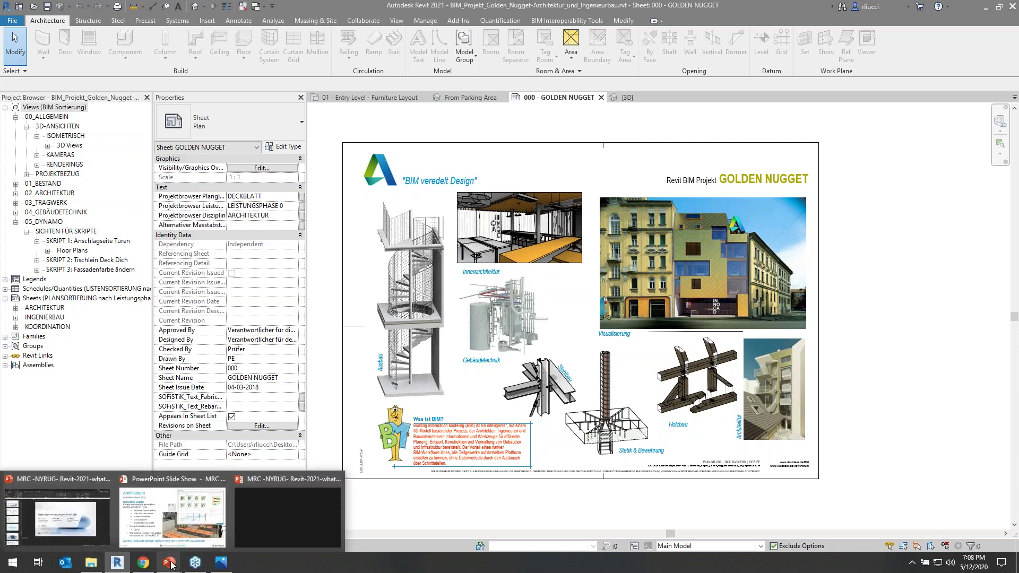
click(163, 517)
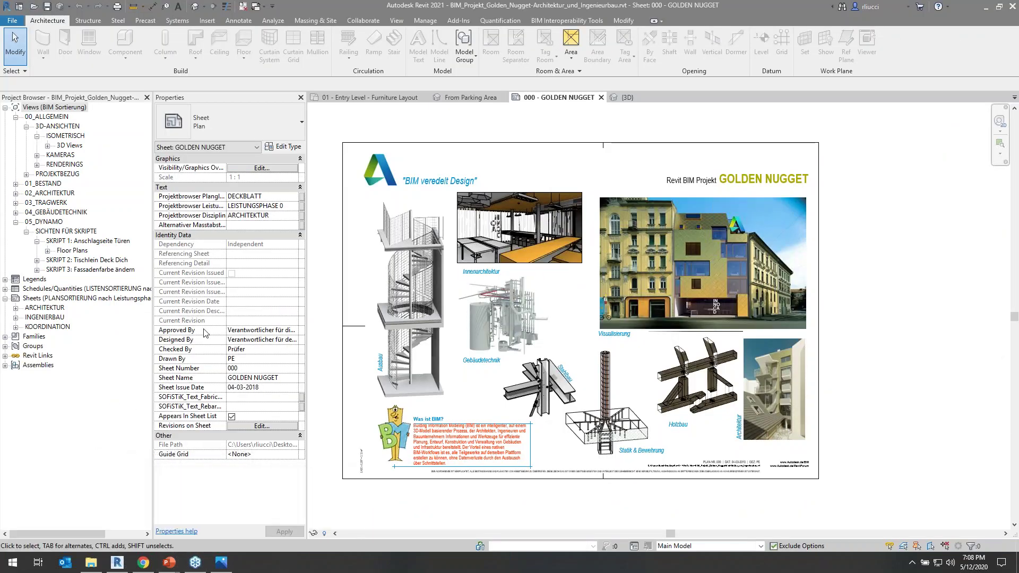
click(12, 21)
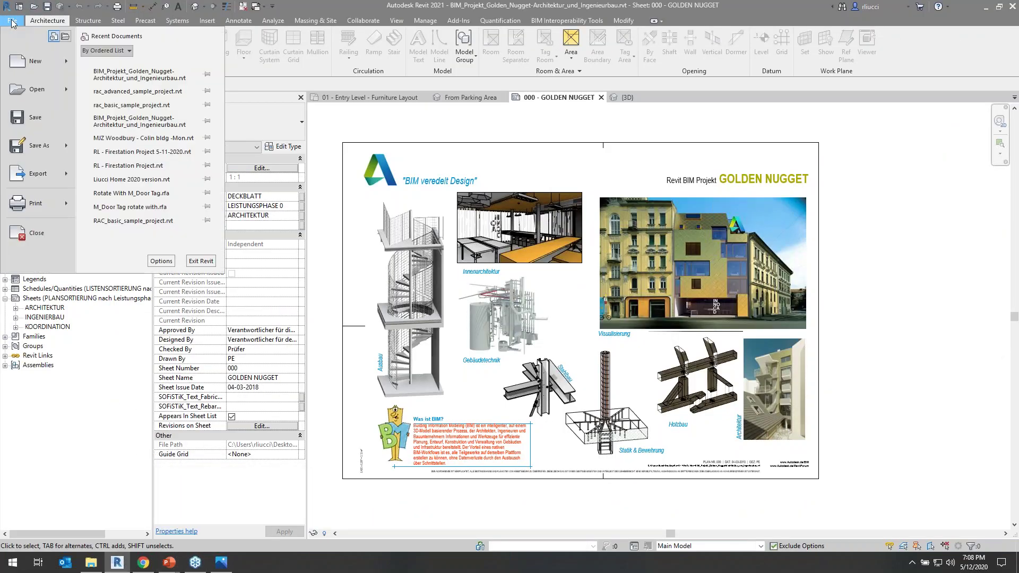
mouse_move(73, 151)
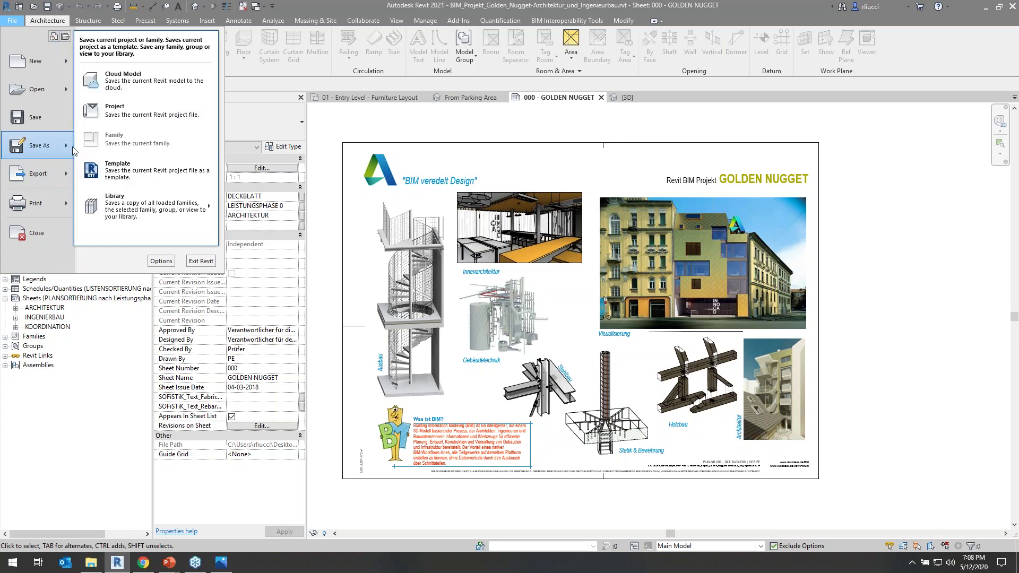
mouse_move(66, 173)
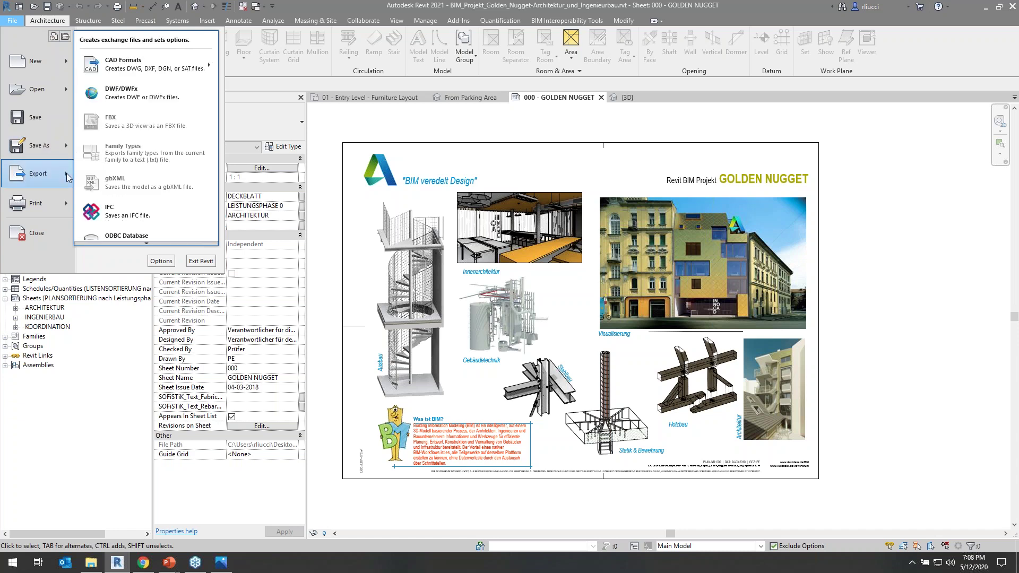
mouse_move(146, 242)
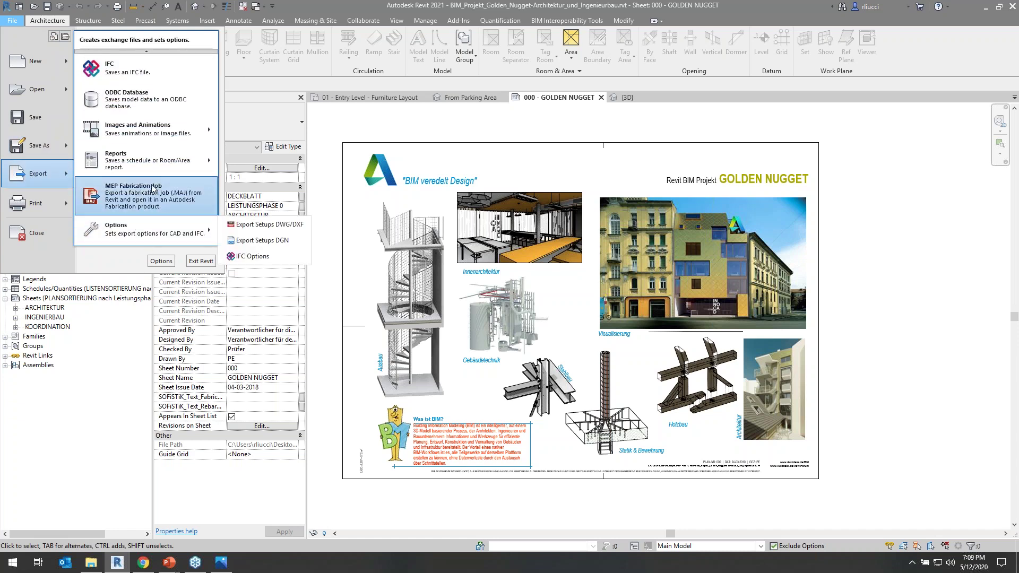
mouse_move(148, 51)
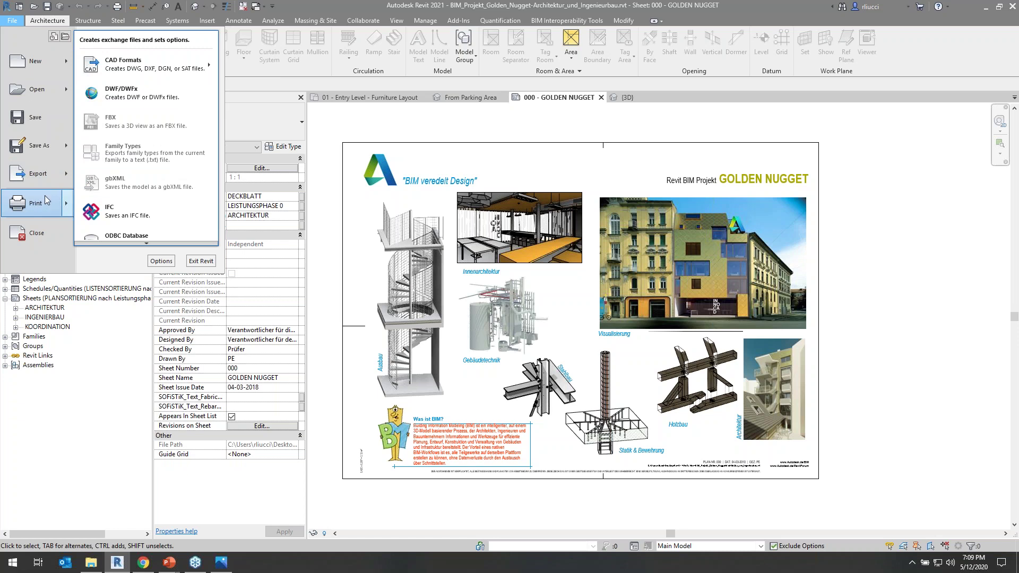
Open the Golden Nugget project's default 3D view and inspect the building around the Autodesk logo, leaving nothing selected.
click(211, 20)
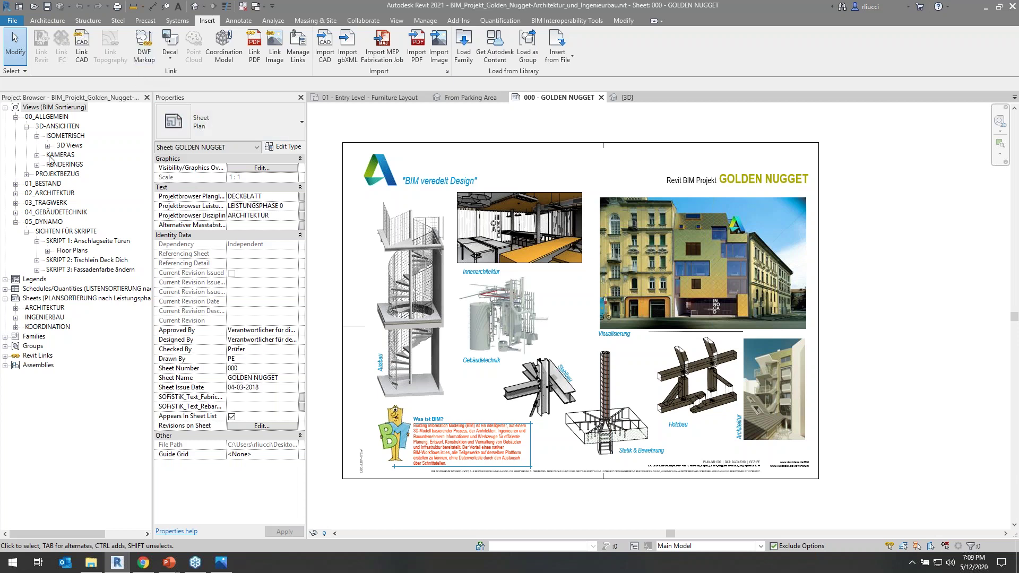
click(215, 58)
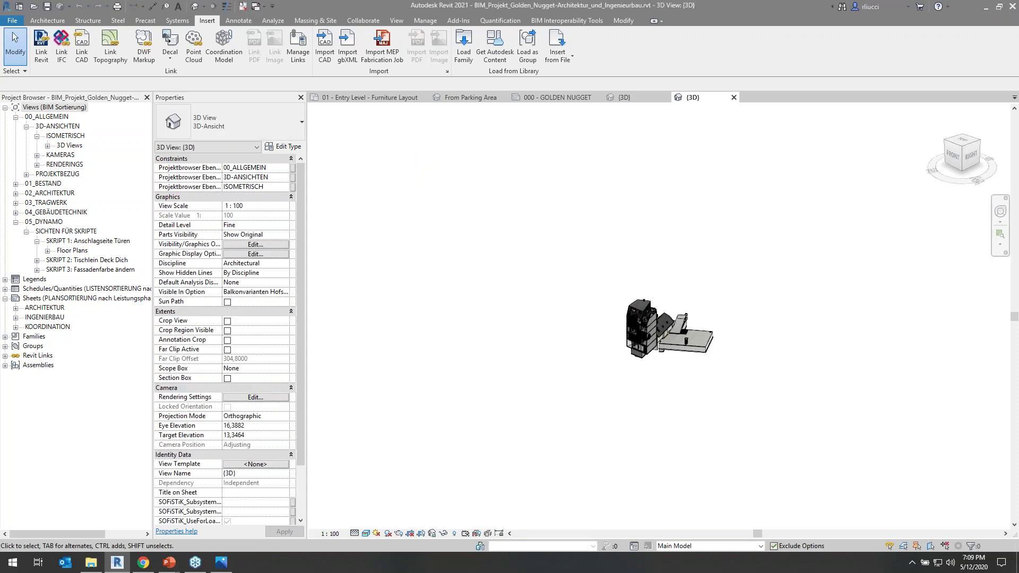
scroll(667, 329, up, 5)
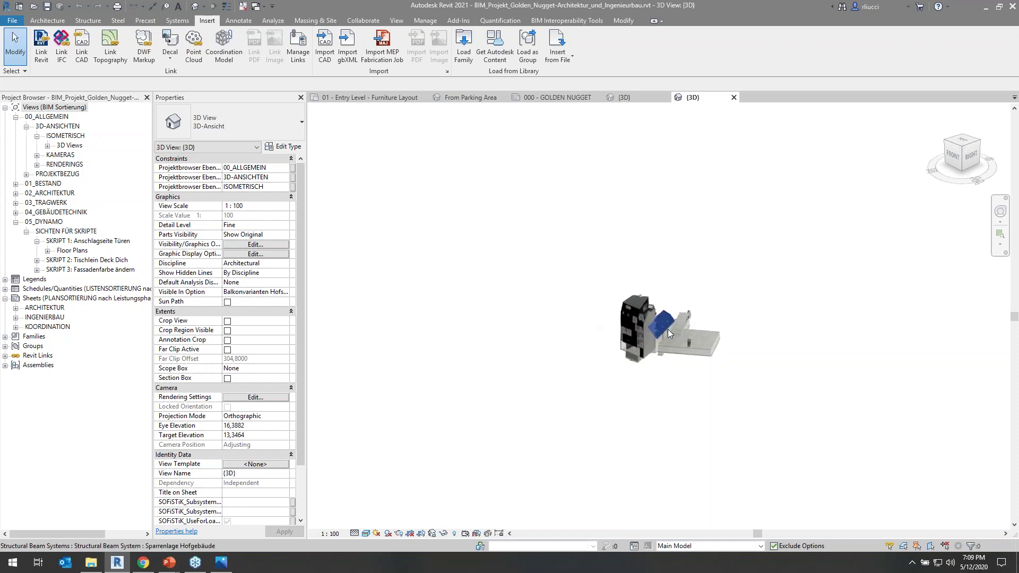
scroll(664, 328, up, 3)
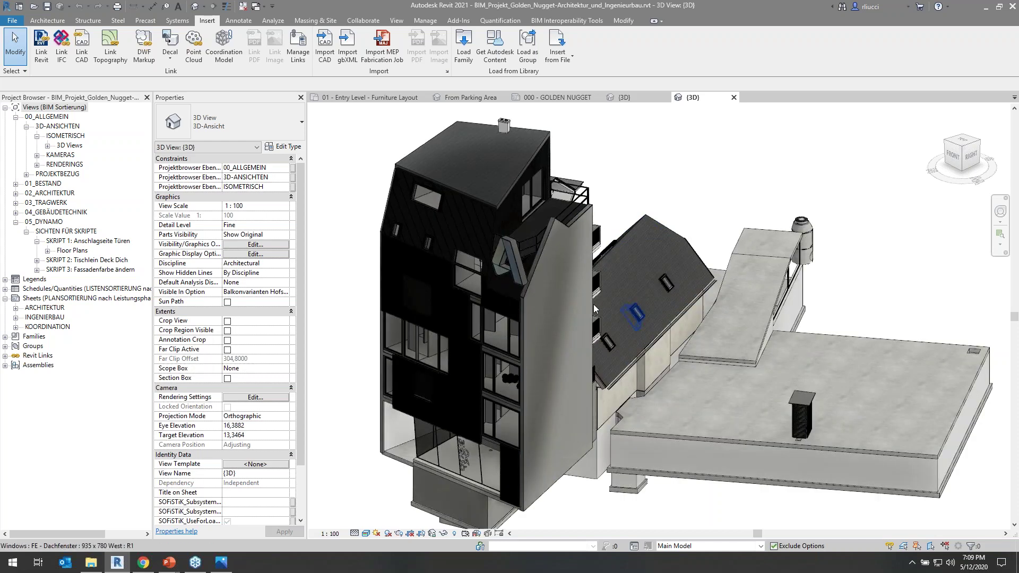
click(513, 262)
shift+middle_drag(514, 262, 390, 370)
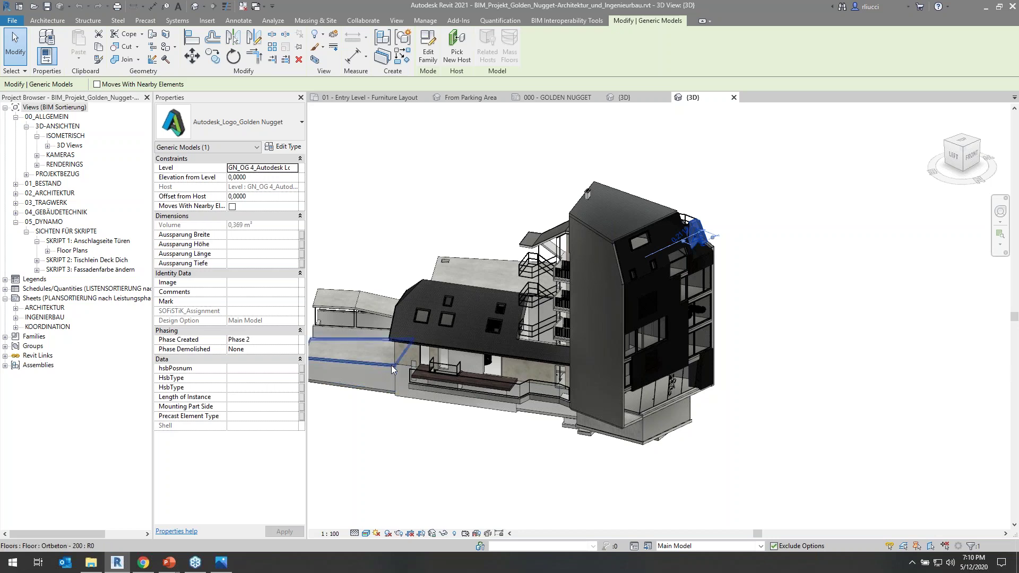
click(14, 23)
click(523, 197)
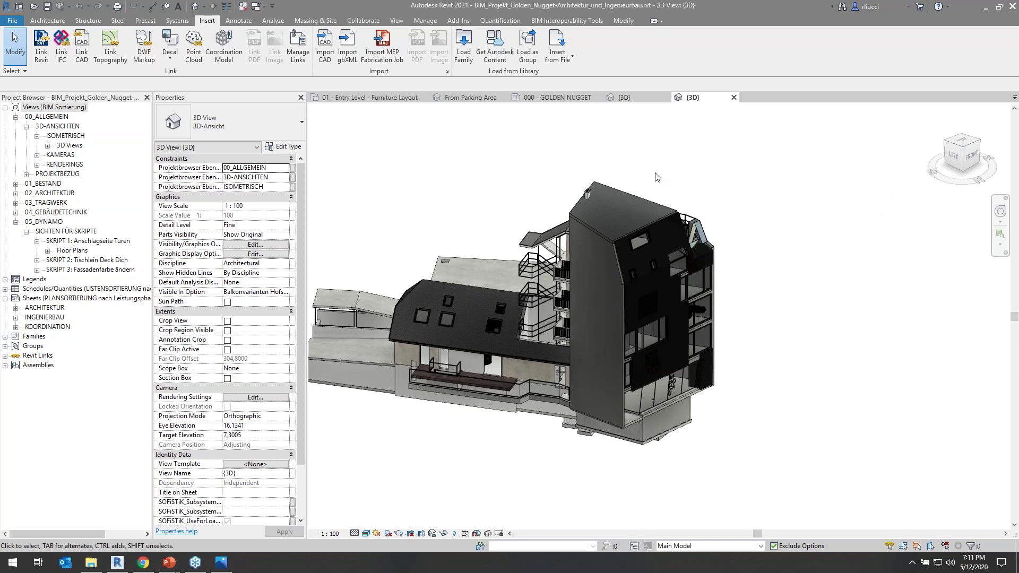
Set the 3D view's visual style to Hidden Line for the building's facade.
scroll(649, 256, up, 6)
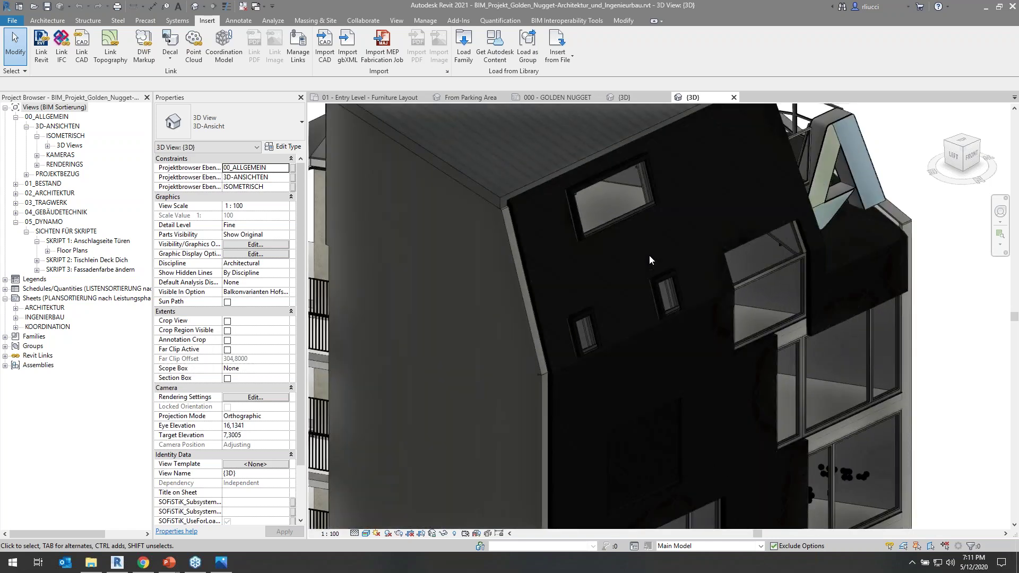
click(366, 533)
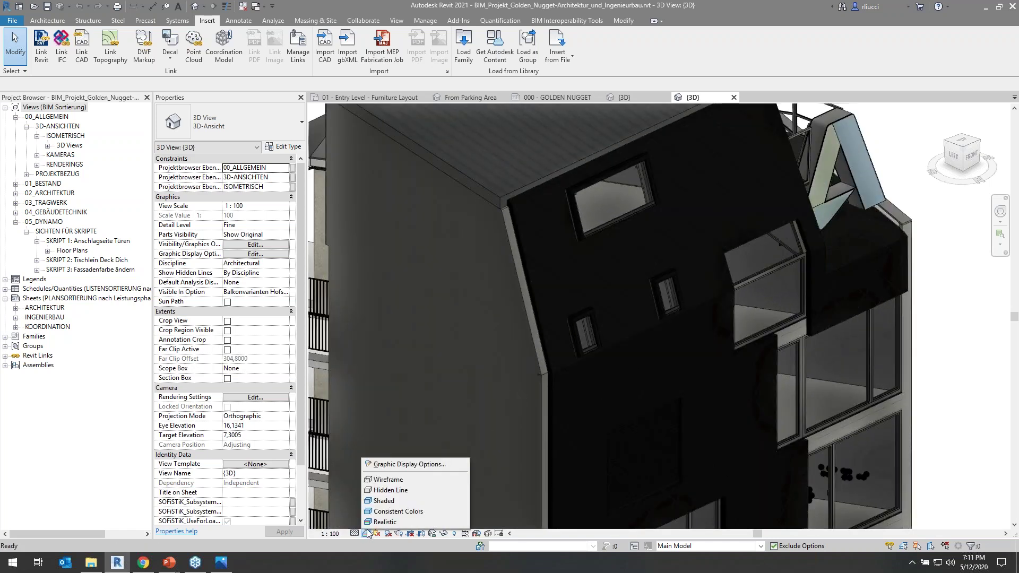
click(377, 489)
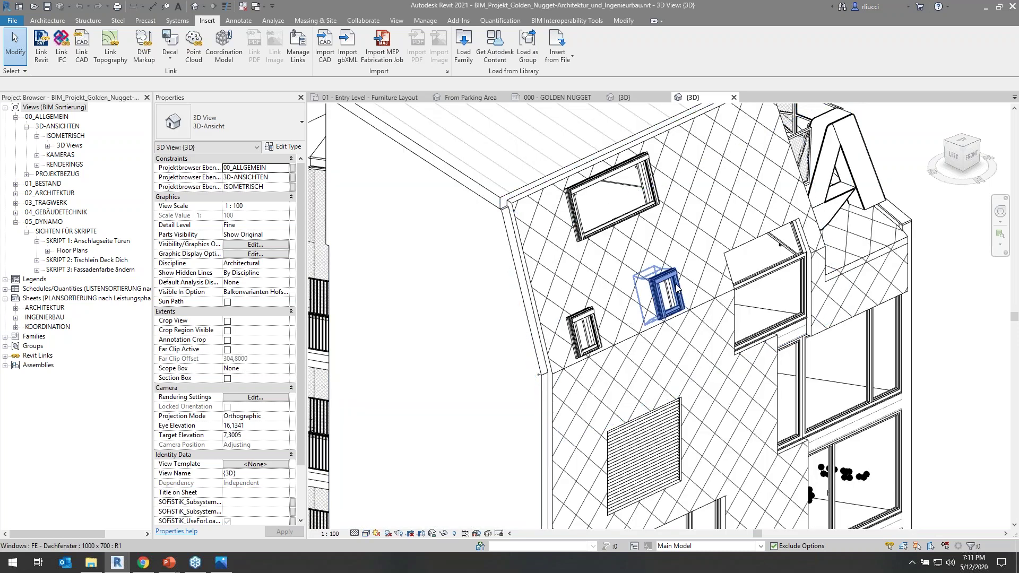
scroll(677, 287, down, 5)
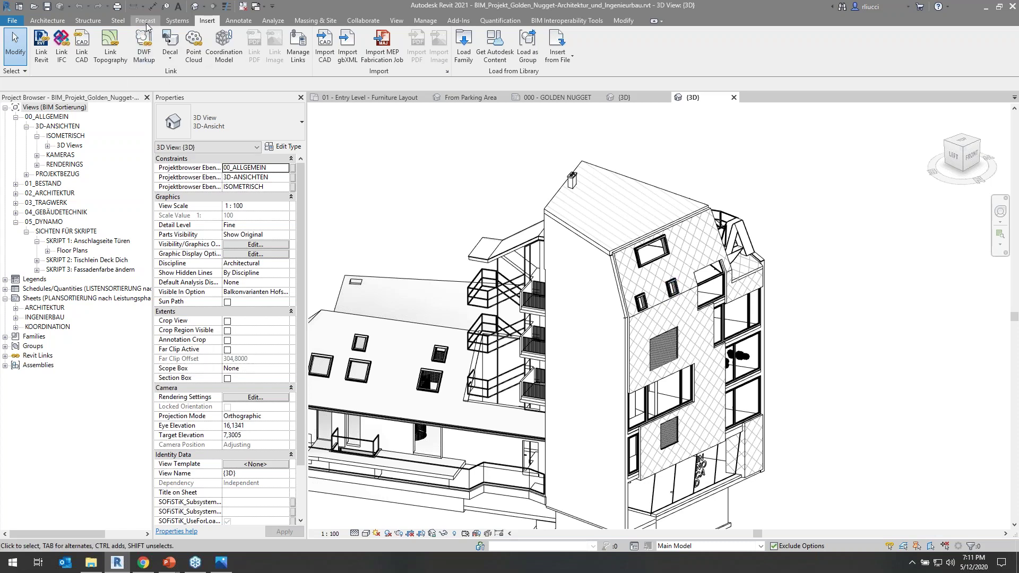
Review the tool sets for steel, structure and project management.
click(114, 21)
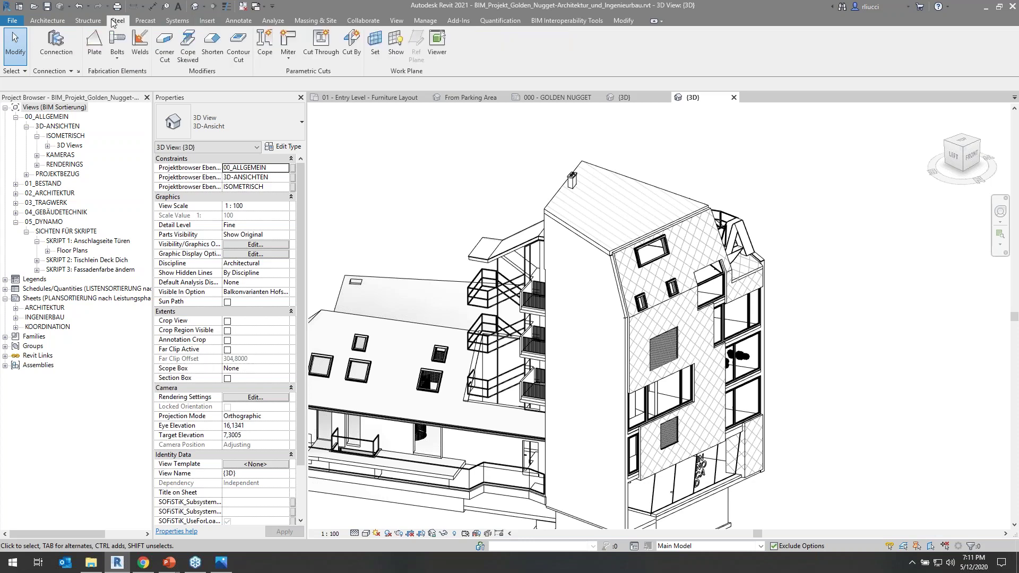
click(100, 24)
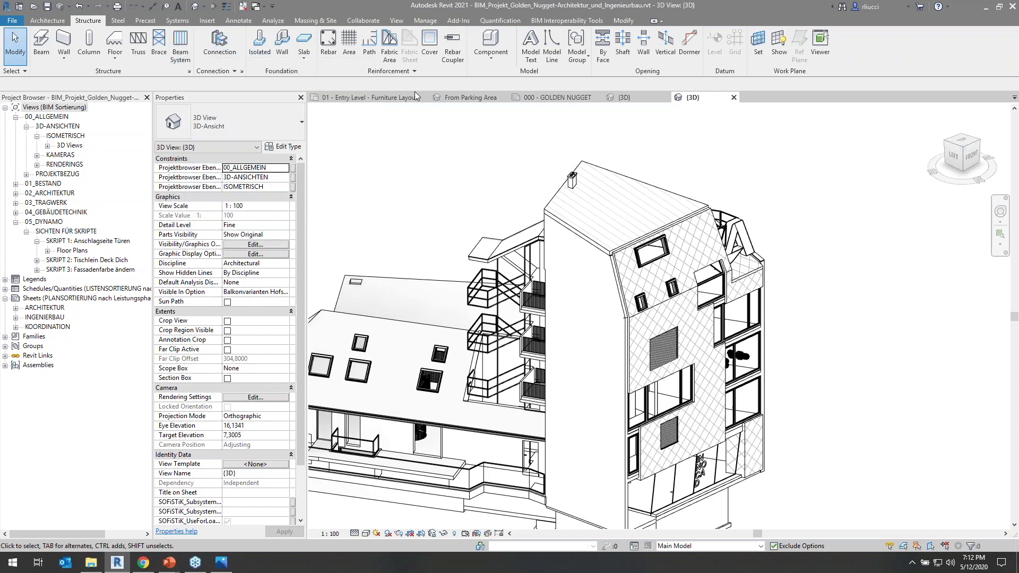
click(424, 20)
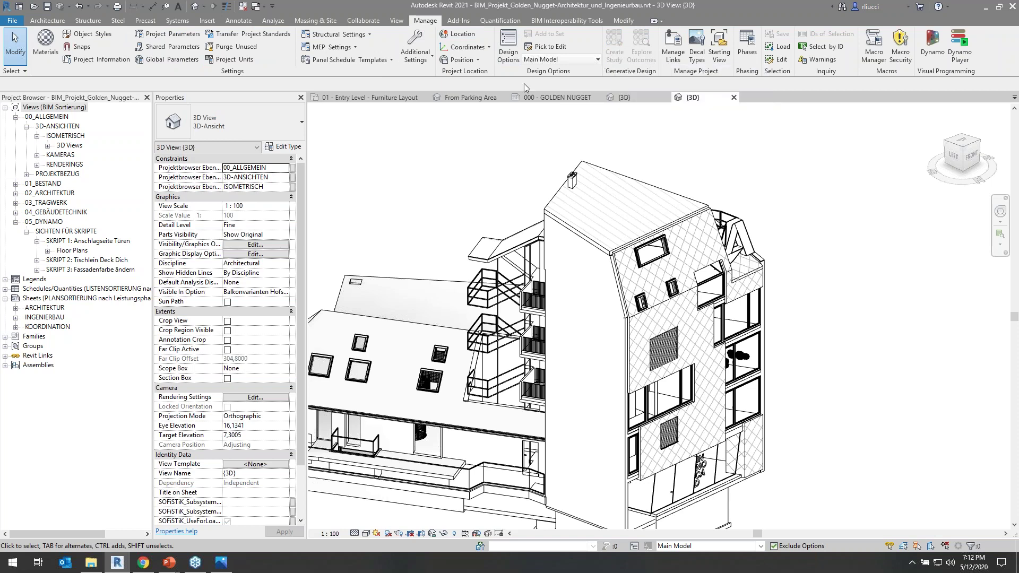
Switch to the 3D view of rac_advanced_sample_project.rvt and show the whole building on its site.
click(622, 99)
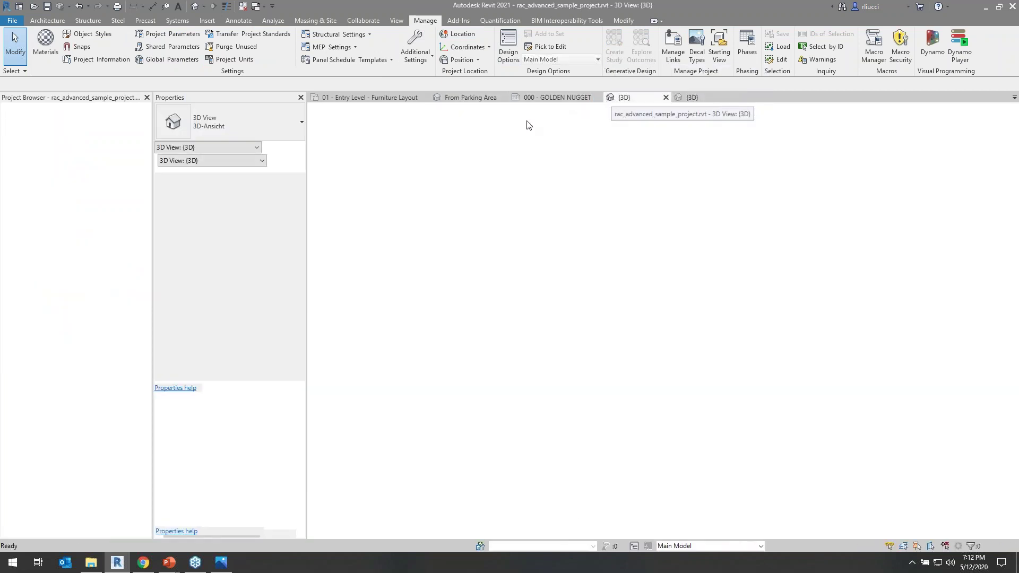
scroll(485, 321, down, 5)
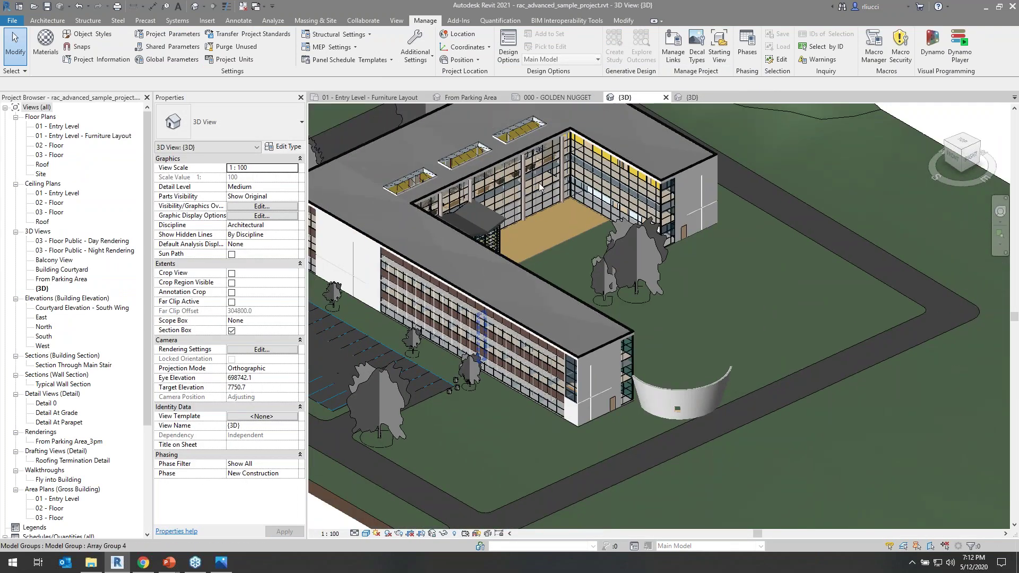
scroll(596, 140, up, 2)
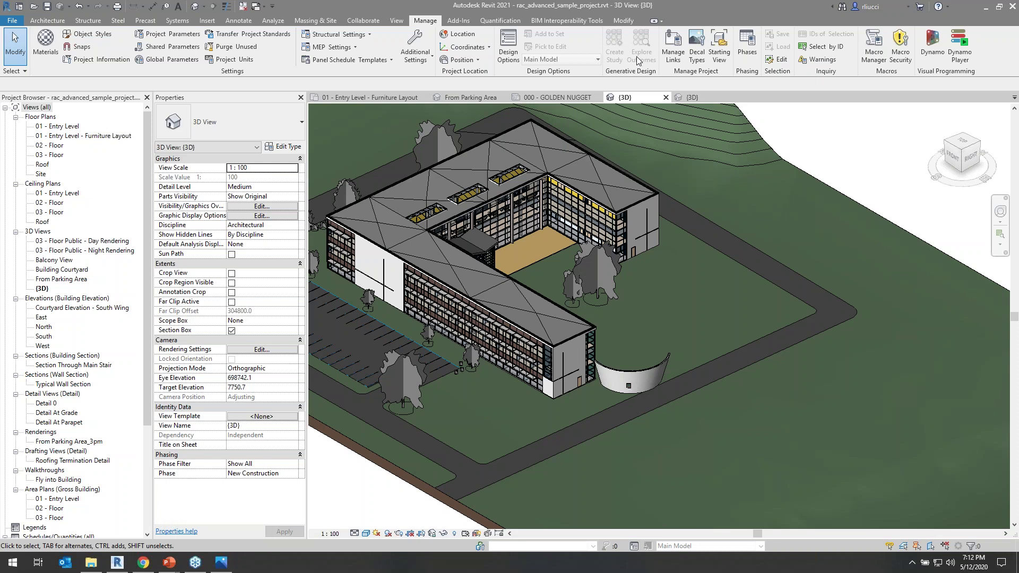
Switch to Chrome and read the Detailed Example Workflow page of the Generative Design Primer, covering the office desk example and script creation.
click(145, 557)
scroll(524, 303, up, 12)
scroll(524, 302, down, 5)
scroll(525, 302, down, 8)
scroll(467, 260, up, 1)
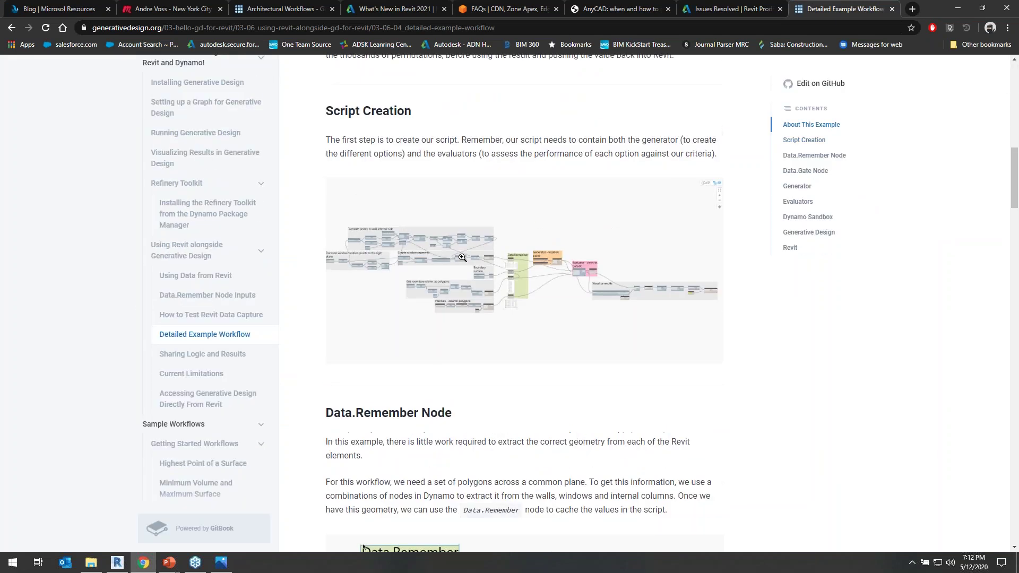
scroll(462, 257, up, 8)
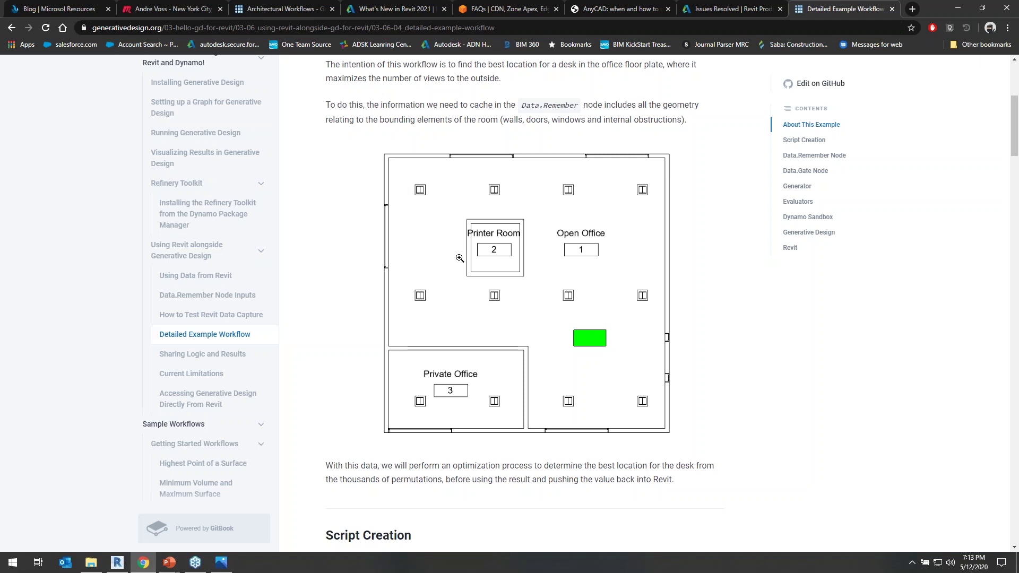
Review the Script Creation section of the Detailed Example Workflow page and enlarge its script graph image.
scroll(704, 329, down, 3)
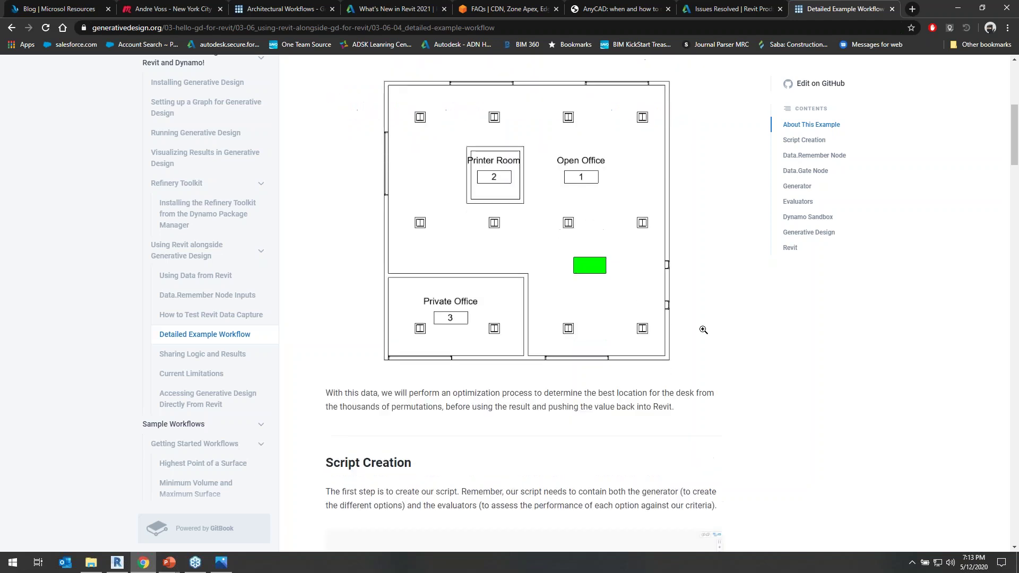
scroll(655, 325, down, 4)
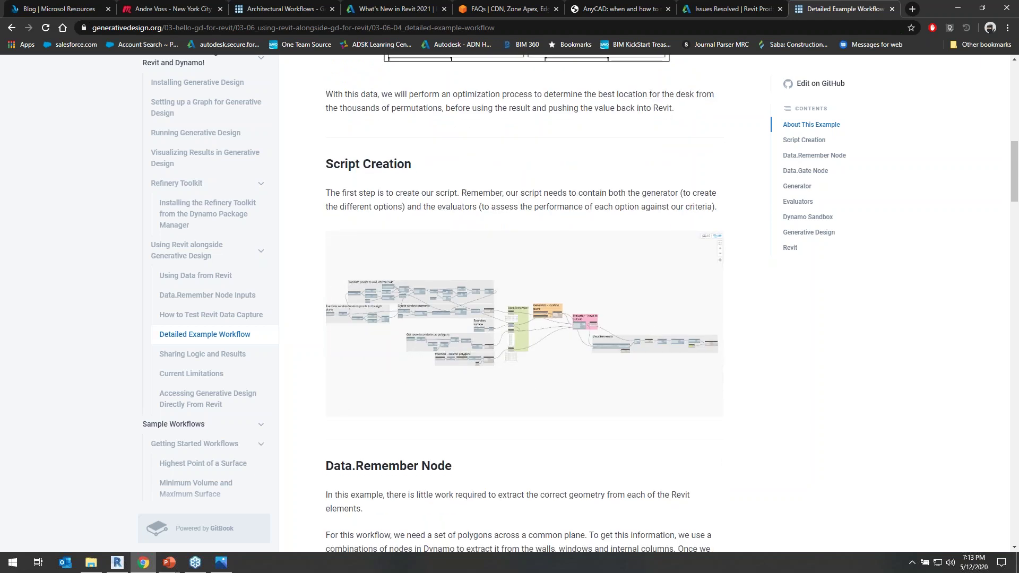
click(491, 333)
click(405, 304)
click(356, 361)
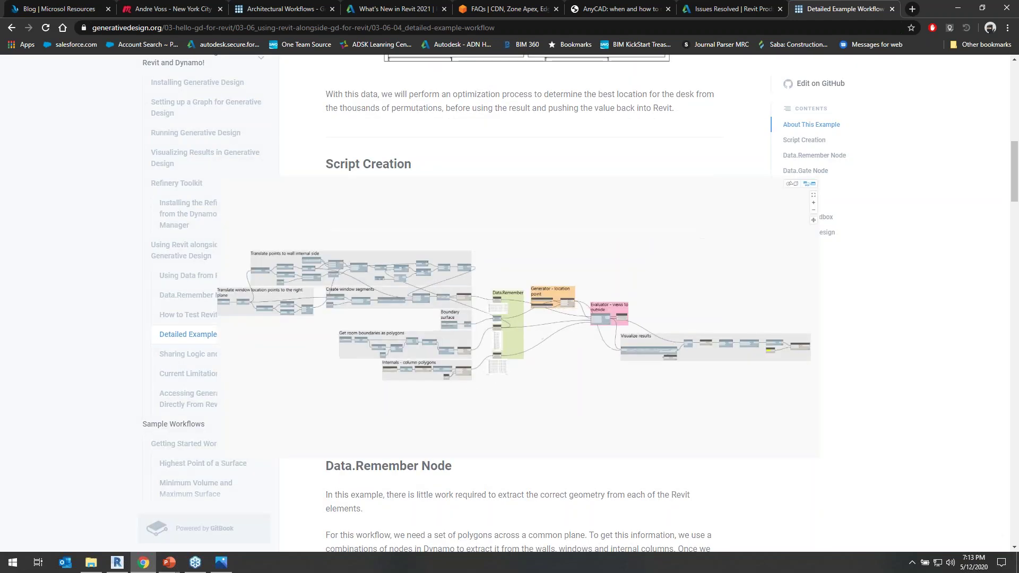
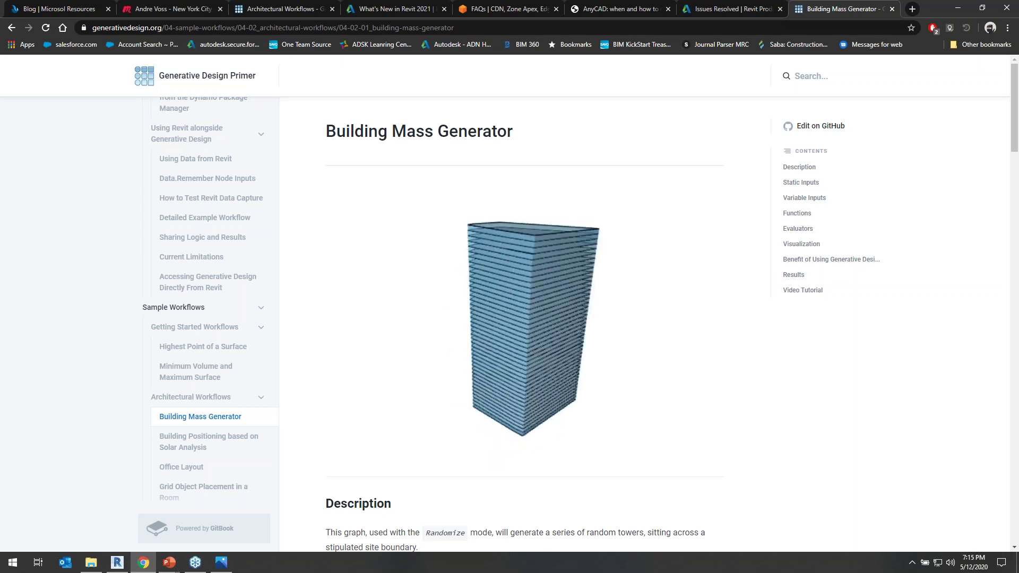
Switch to Revit and review the positioning options for linking a Revit model, without linking a file.
click(117, 563)
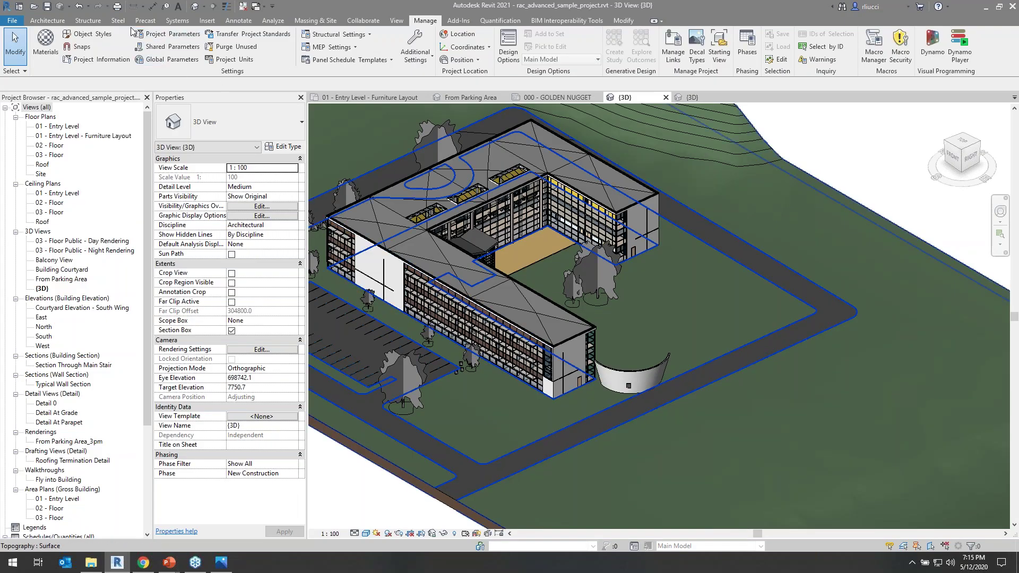
click(207, 21)
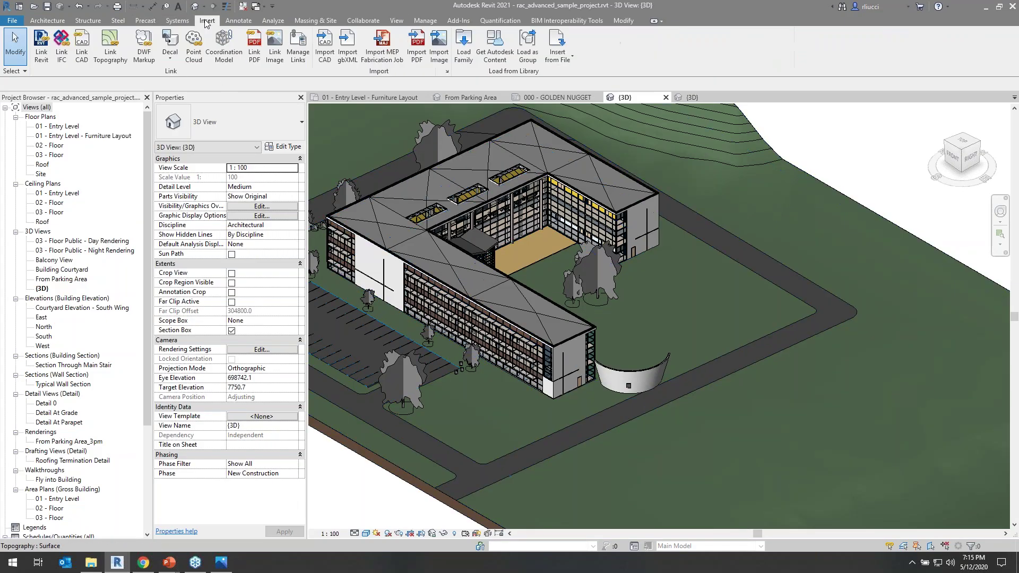
click(41, 47)
click(618, 384)
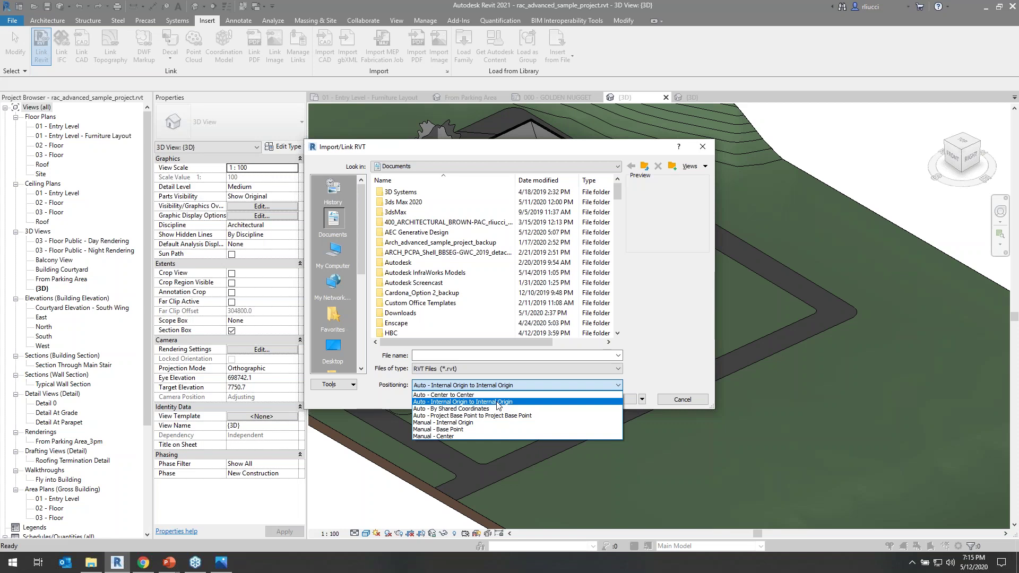
click(685, 401)
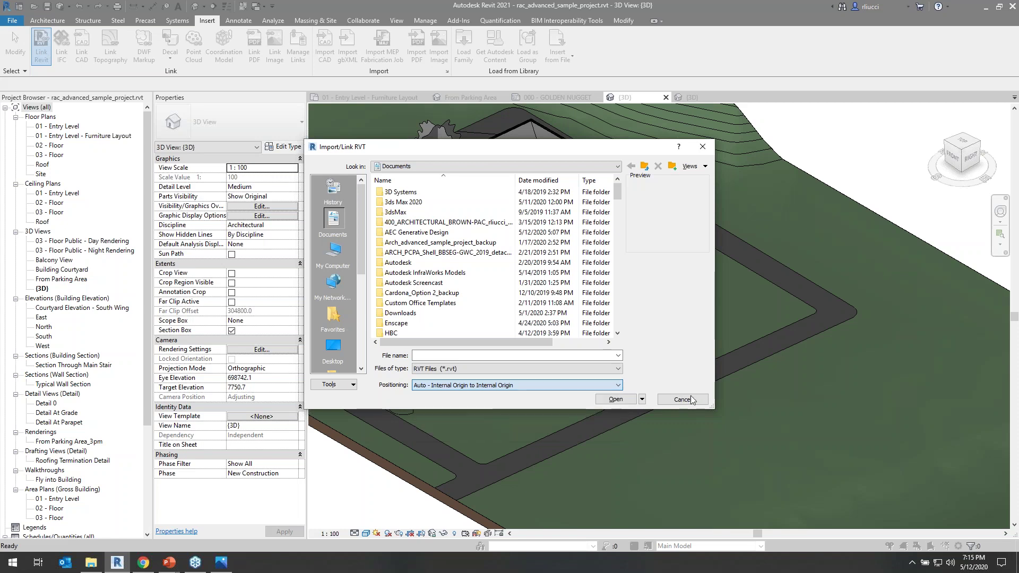
click(690, 402)
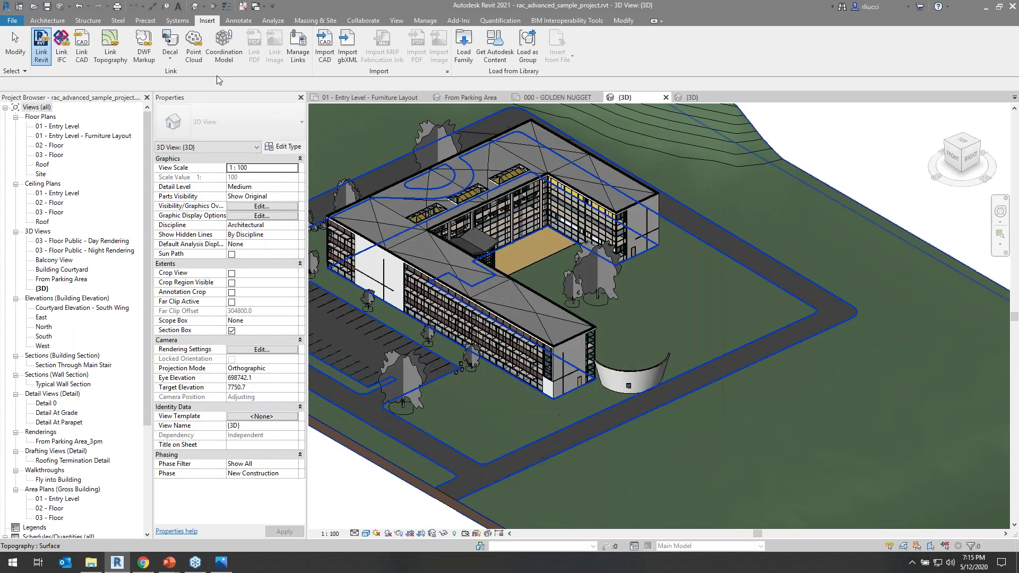
Review the supported file types for linking an IFC file, leaving the link commands without choosing a file.
click(62, 58)
mouse_move(362, 155)
mouse_down()
mouse_move(292, 134)
mouse_move(281, 121)
mouse_move(358, 137)
mouse_up()
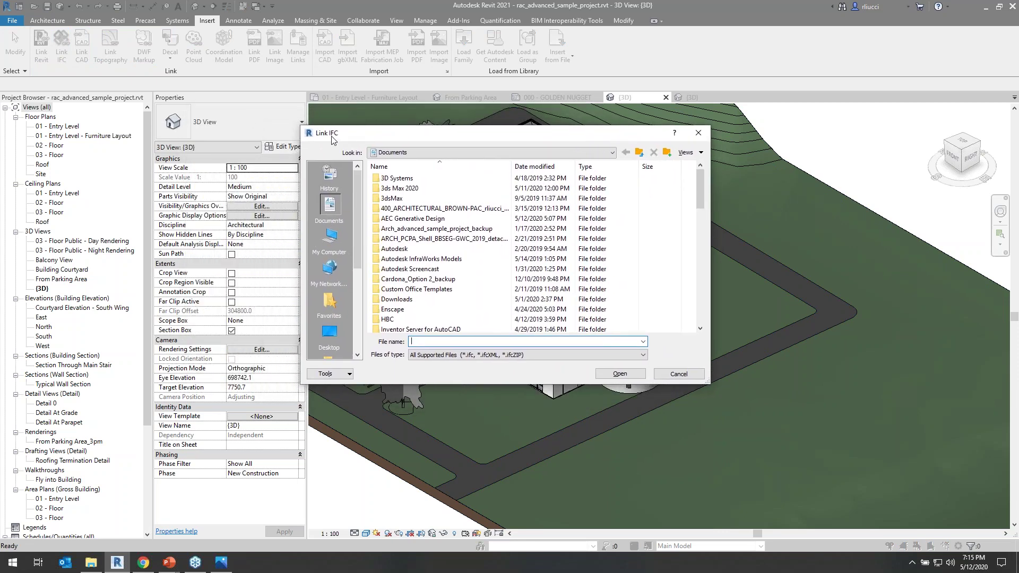
click(577, 354)
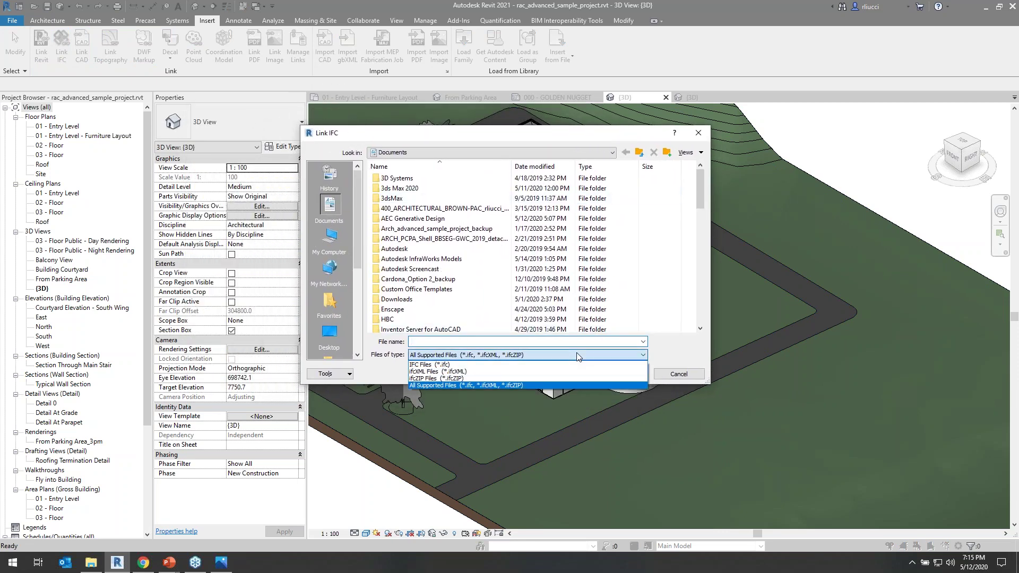
click(577, 354)
click(676, 374)
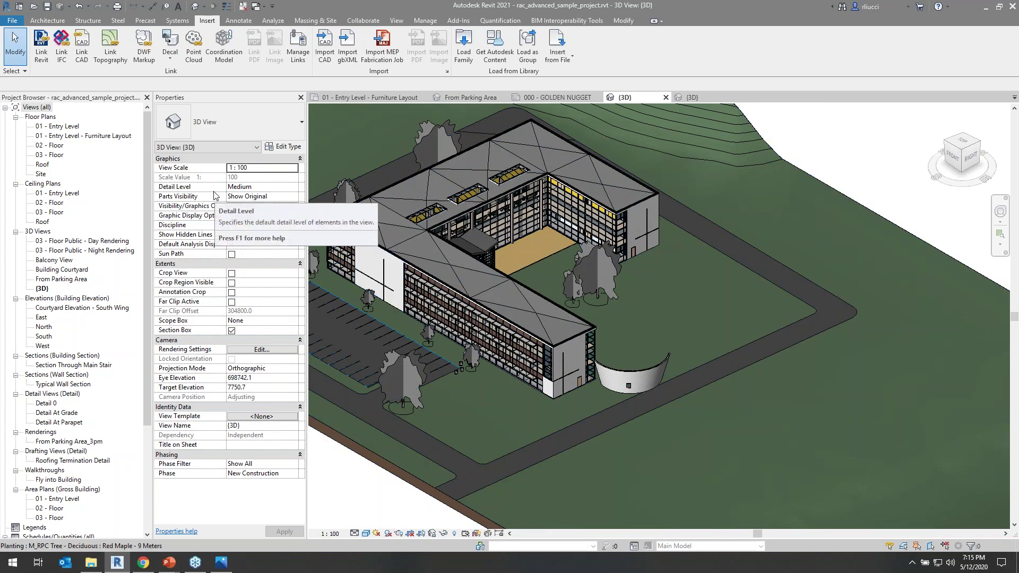
click(47, 58)
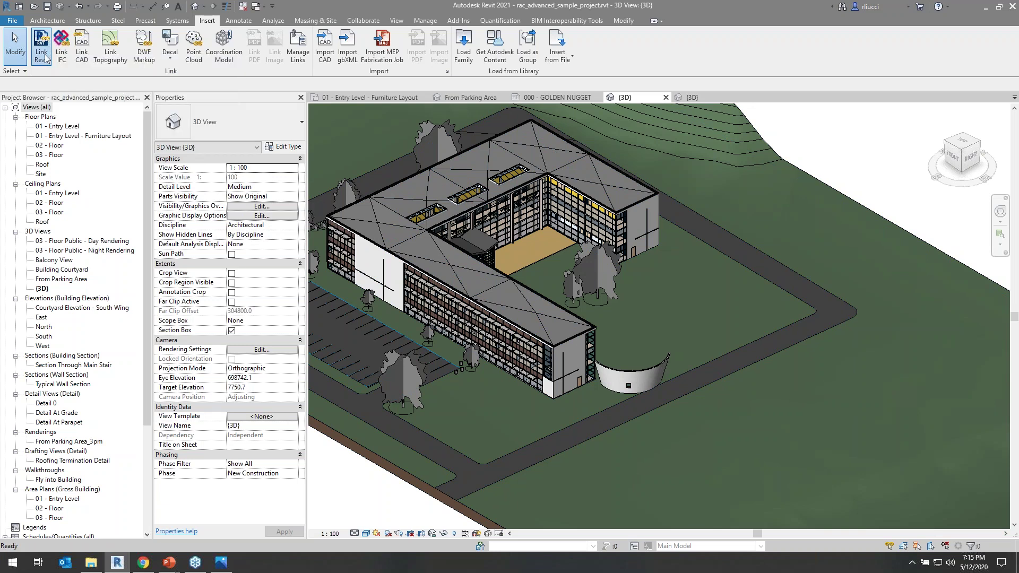
key(Escape)
Turn on the Internal Origin, Project Base Point and Survey Point subcategories of Site in the 3D view.
scroll(358, 222, down, 2)
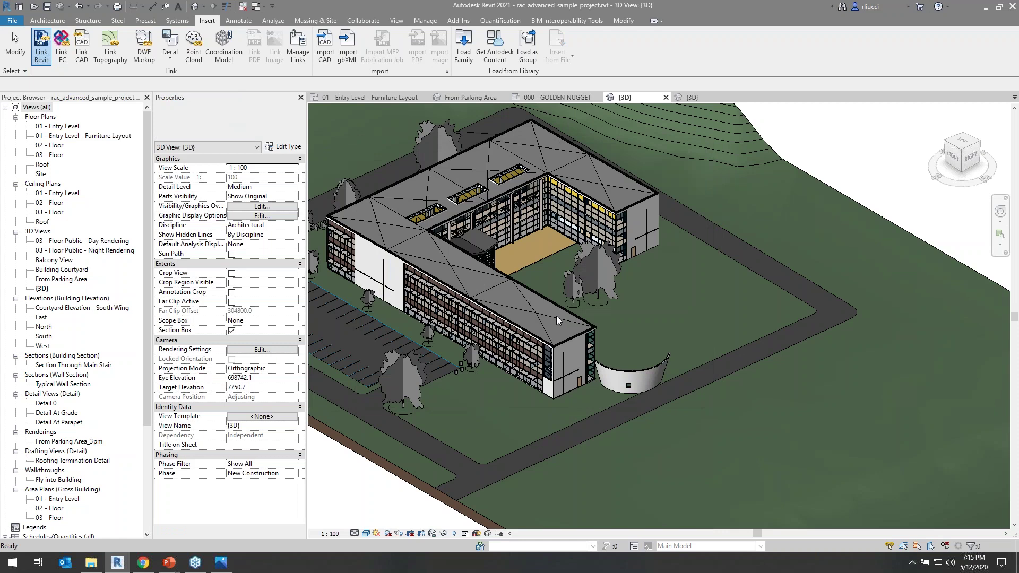
scroll(556, 316, down, 5)
scroll(580, 308, up, 2)
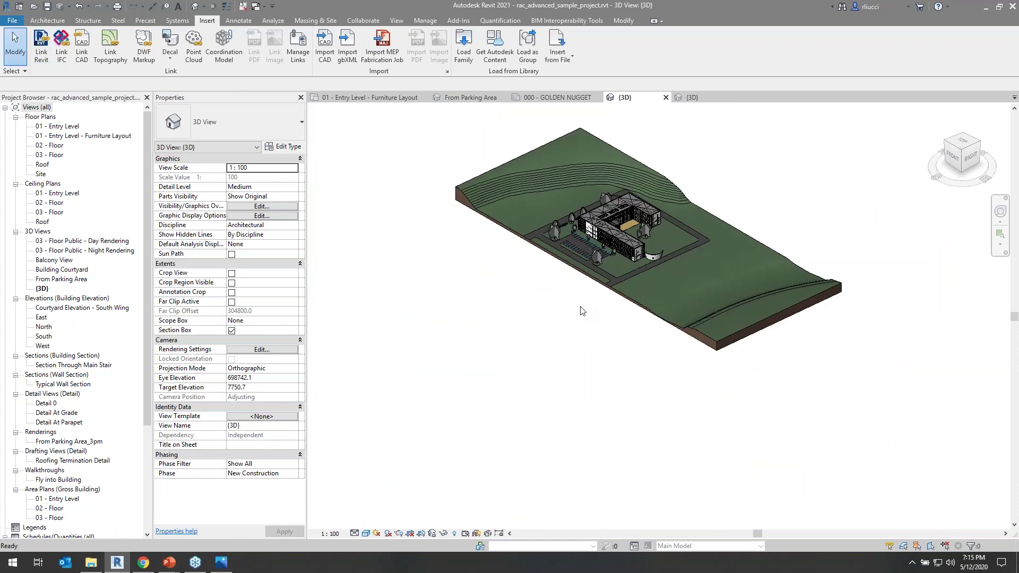
key(v)
key(g)
click(372, 300)
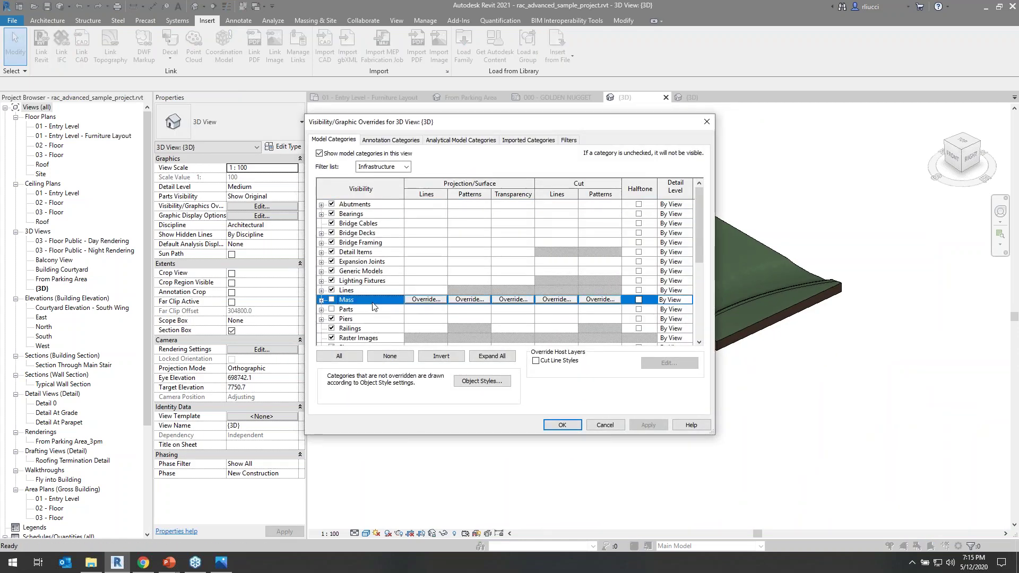
key(s)
click(322, 300)
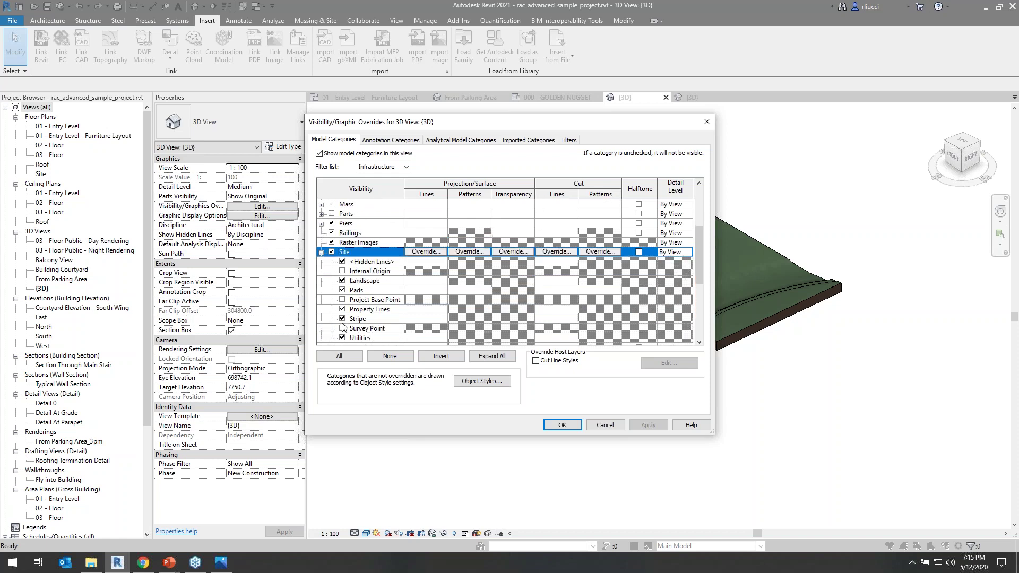
click(342, 271)
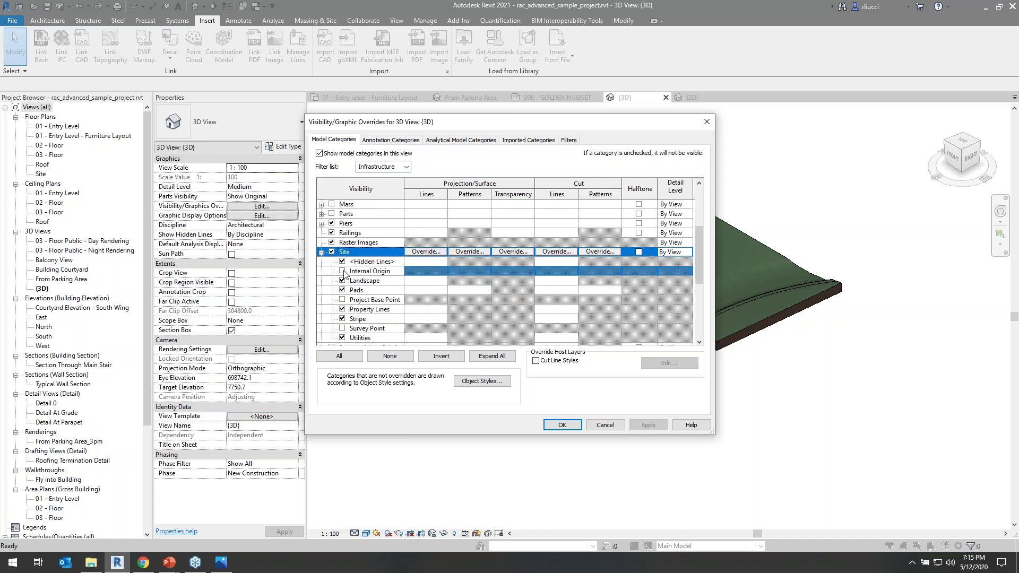
click(343, 300)
click(342, 328)
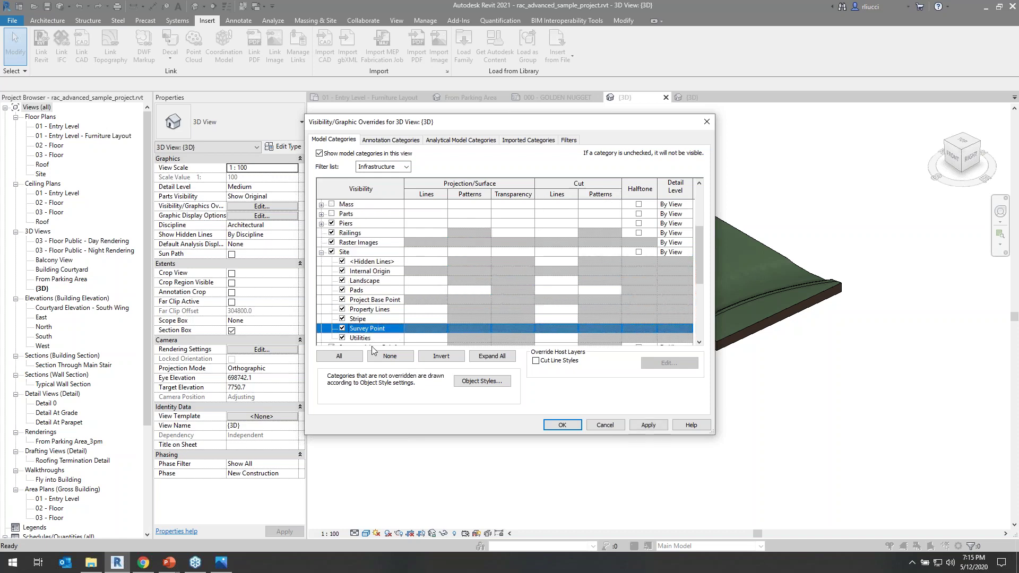
click(562, 424)
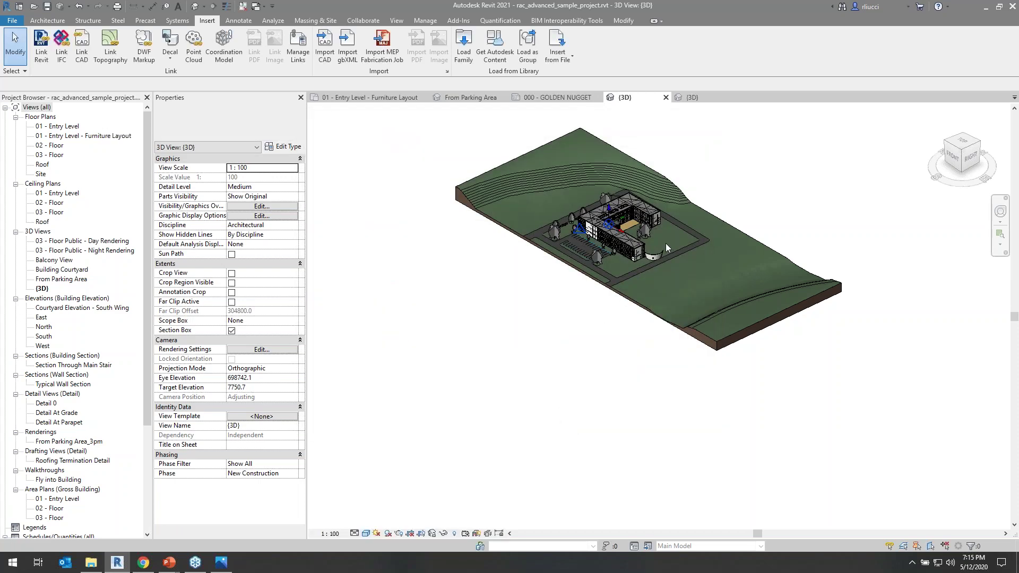
Set the 3D view's visual style to Hidden Line and show the origin markers at the courtyard entrance roof up close.
scroll(659, 247, up, 5)
scroll(616, 238, up, 3)
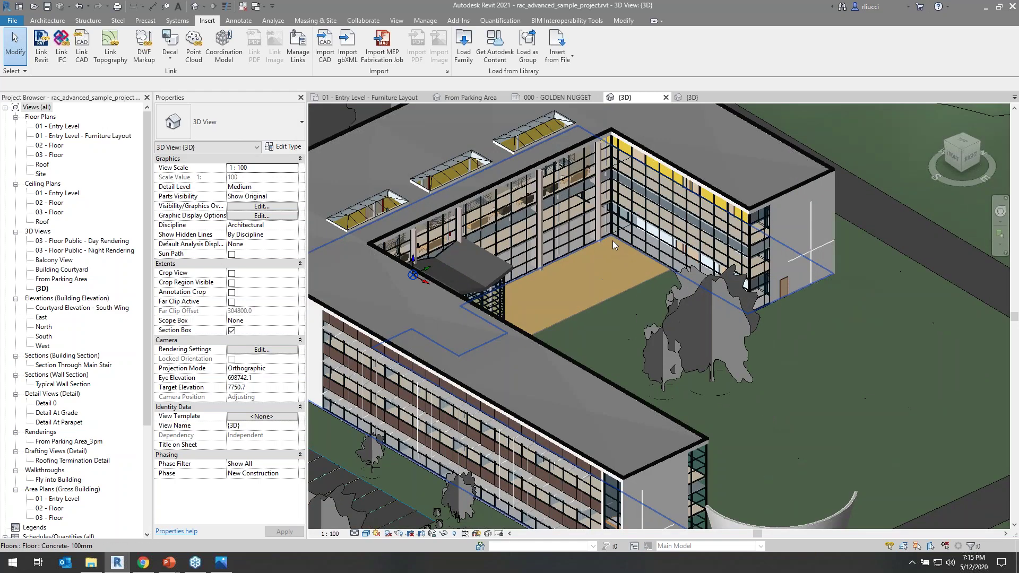
scroll(608, 244, down, 2)
key(h)
key(l)
shift+middle_drag(557, 281, 720, 220)
scroll(720, 221, up, 6)
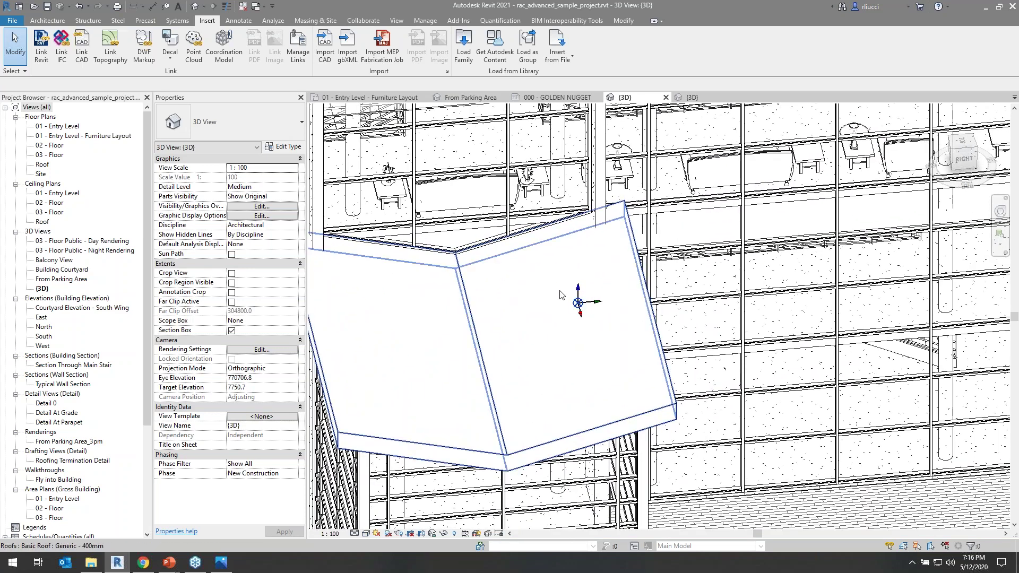
Try moving the project base point a short distance off the internal origin, to about N/S 21887.5 and E/W 8993.5.
click(578, 303)
key(Escape)
click(575, 306)
key(Escape)
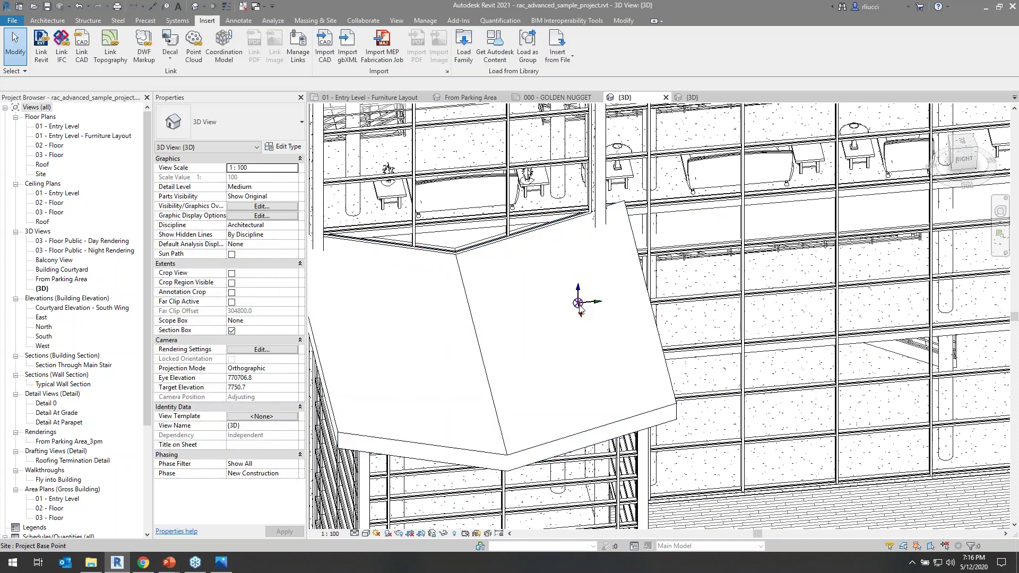
click(576, 306)
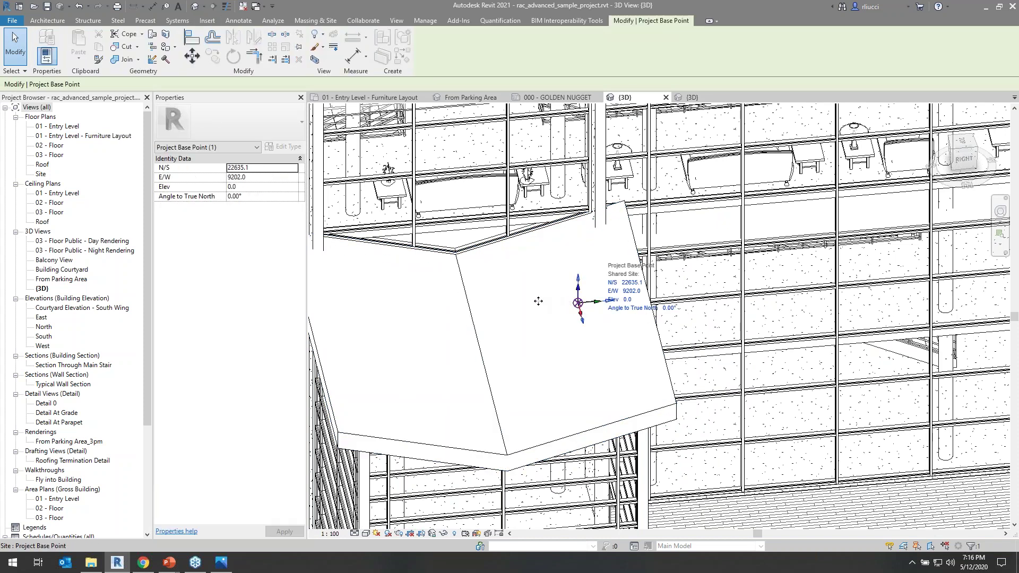
drag(538, 301, 558, 305)
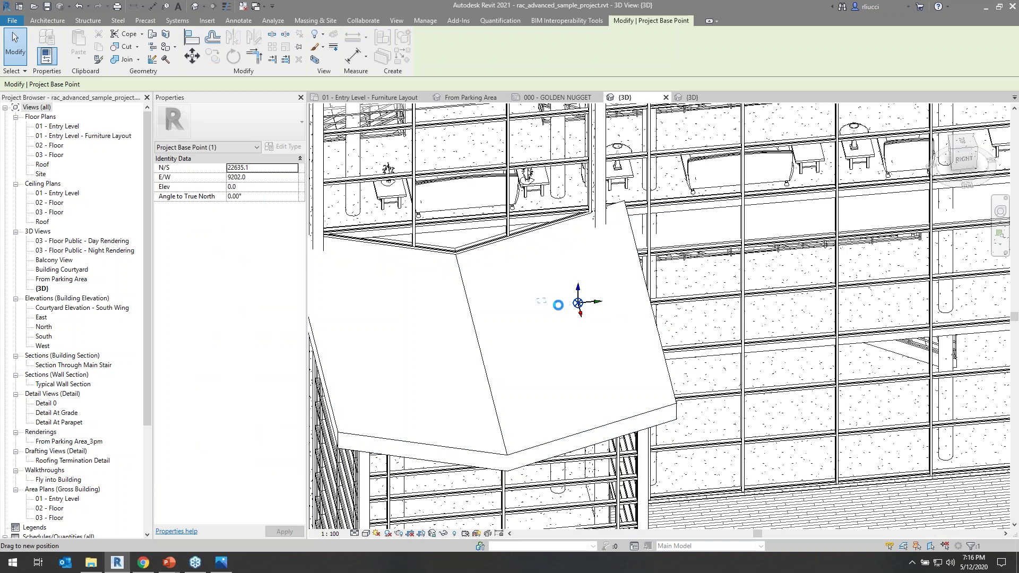
key(Escape)
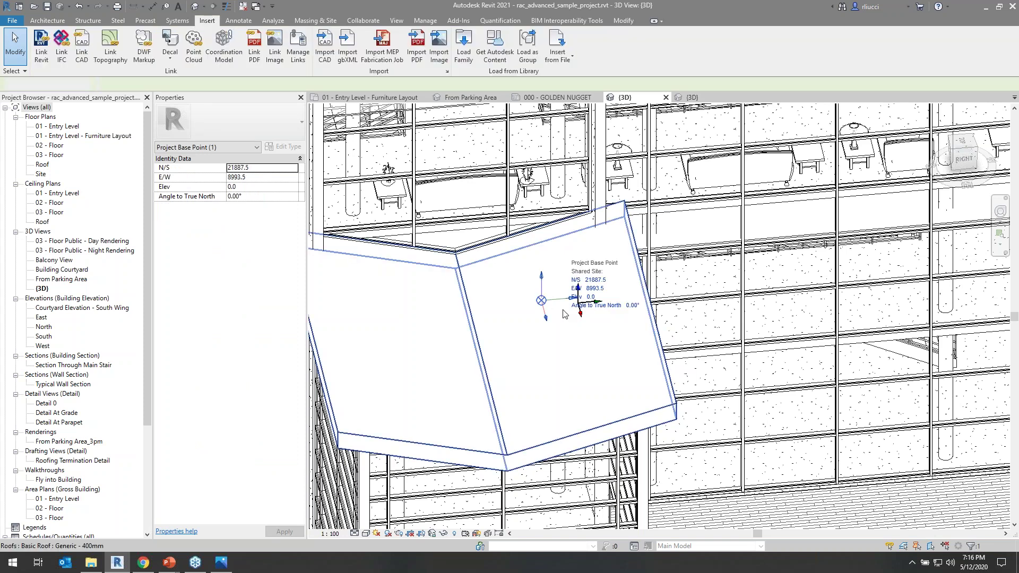
scroll(576, 315, down, 1)
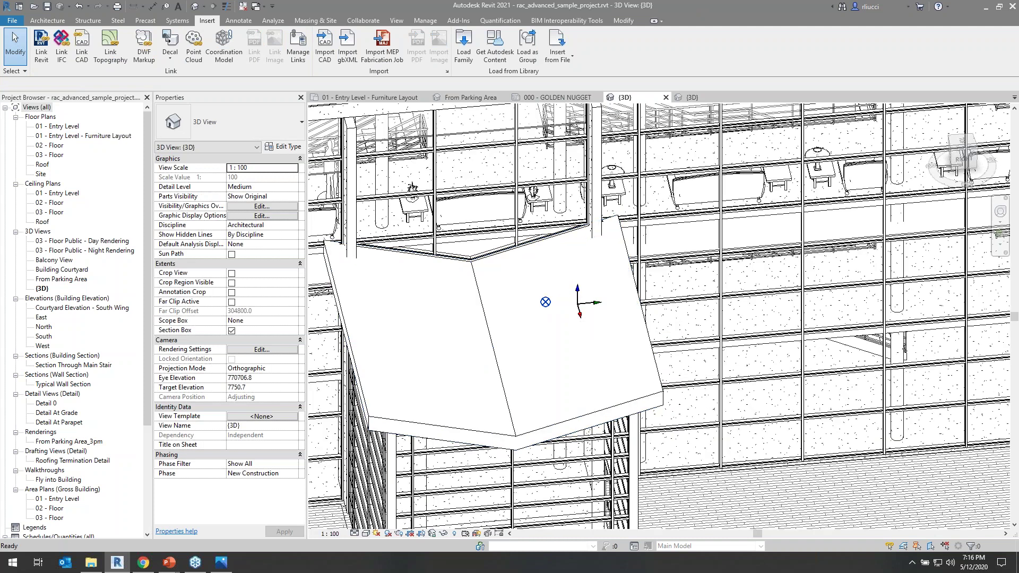
scroll(573, 310, up, 1)
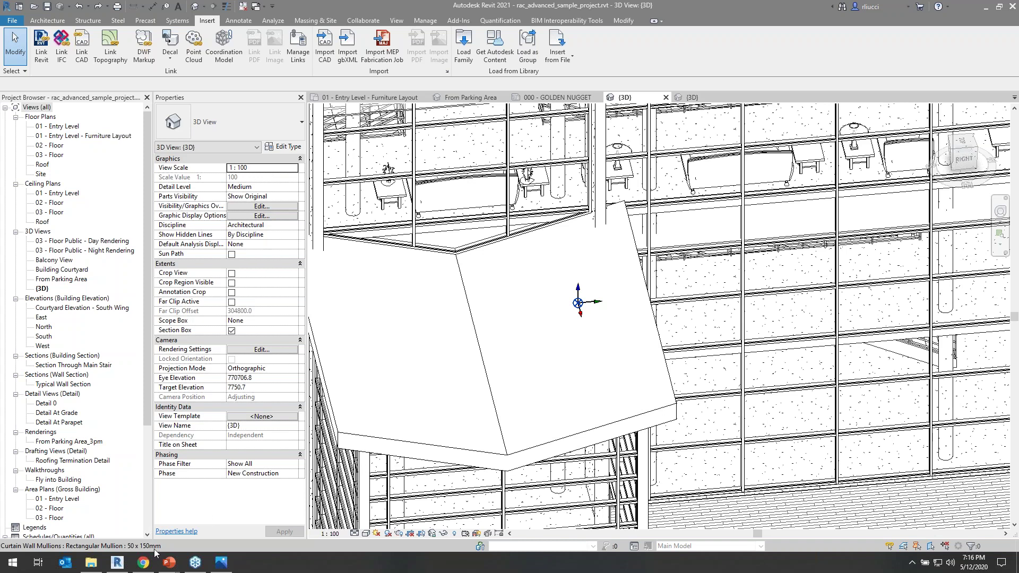
Switch to Chrome and show the Microsol Resources blog page.
mouse_move(143, 563)
click(144, 563)
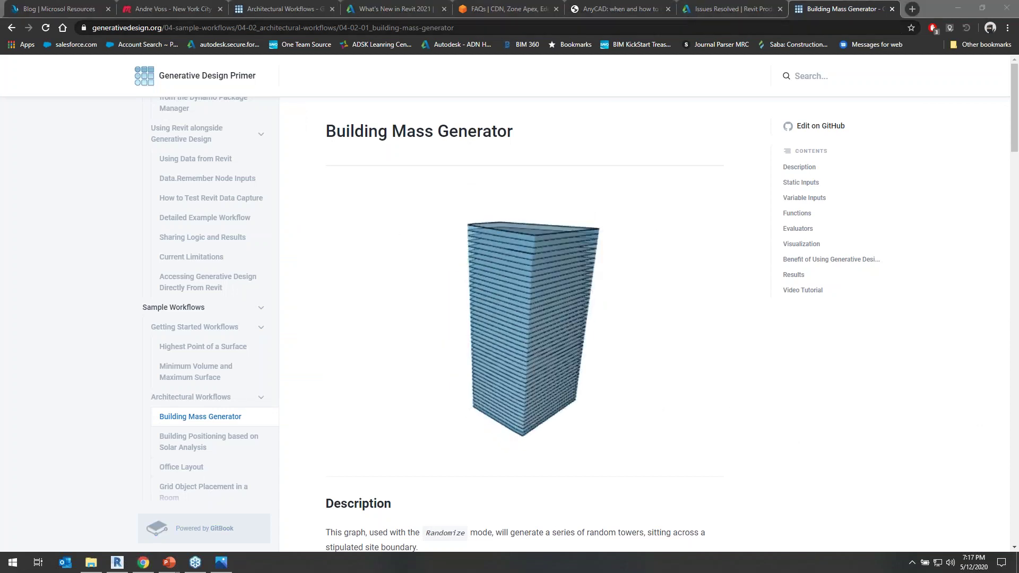
click(77, 10)
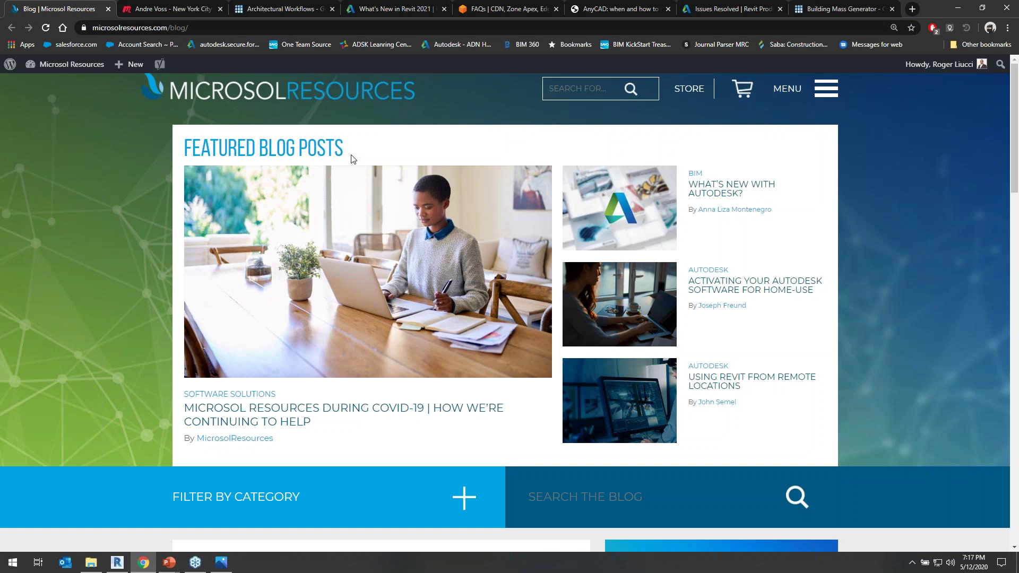
Open autodesk.com in a new browser tab placed beside the Microsol Resources blog.
click(913, 9)
drag(840, 11, 159, 12)
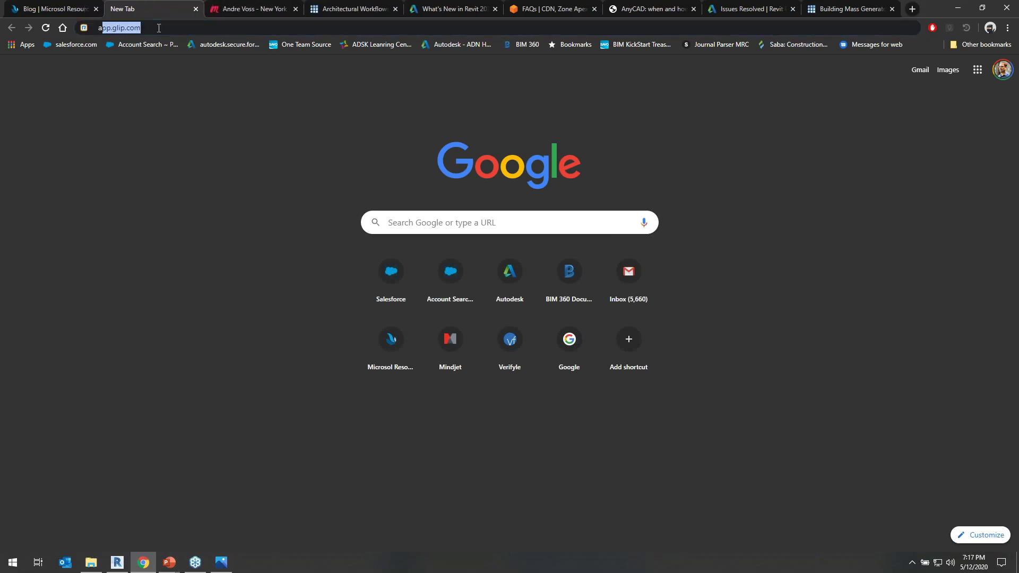
text(autodesk)
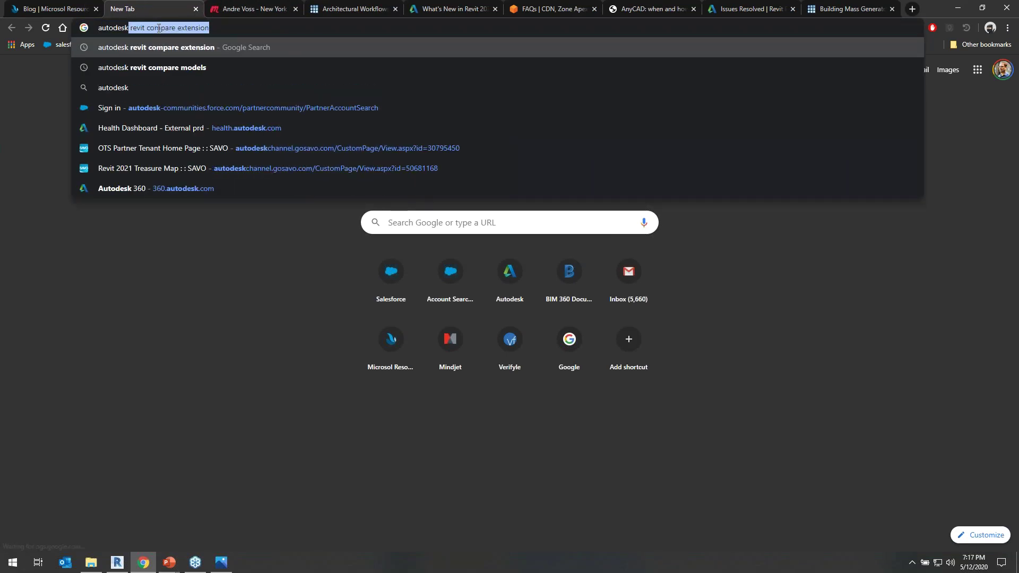
key(ctrl+Return)
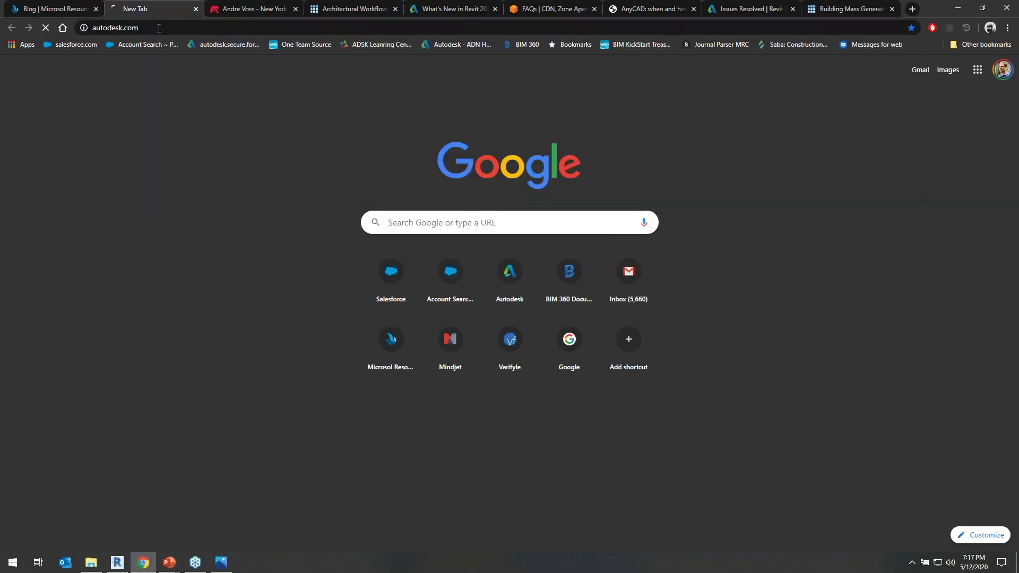
Return to the Microsol Resources blog and look through its featured and recent posts.
click(60, 9)
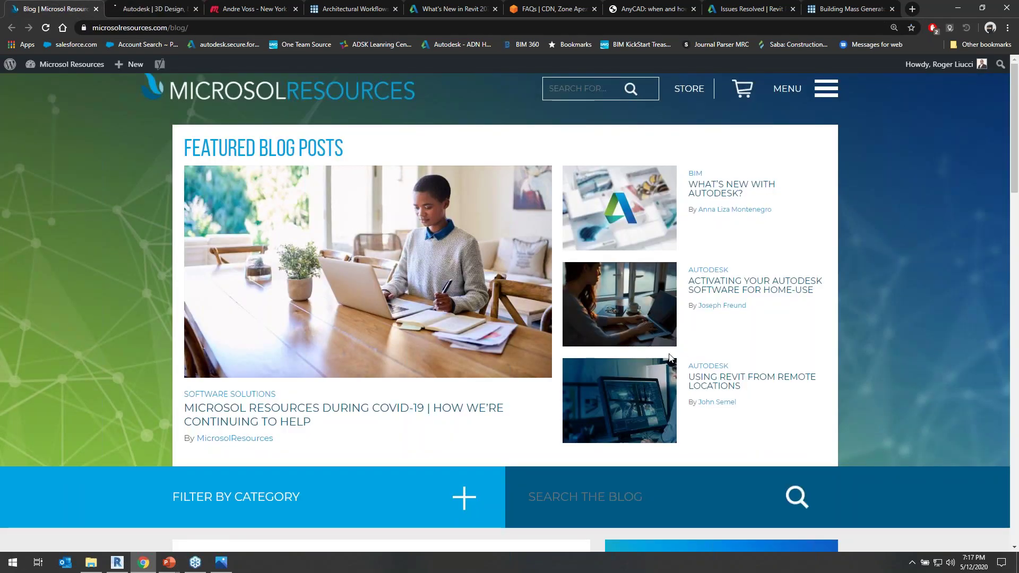
scroll(526, 354, down, 3)
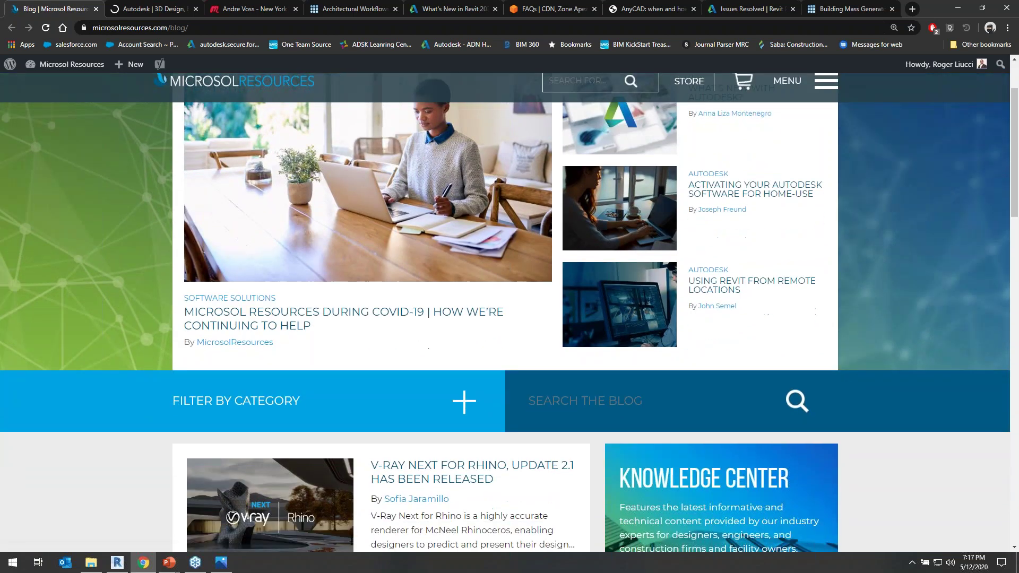
scroll(526, 353, down, 5)
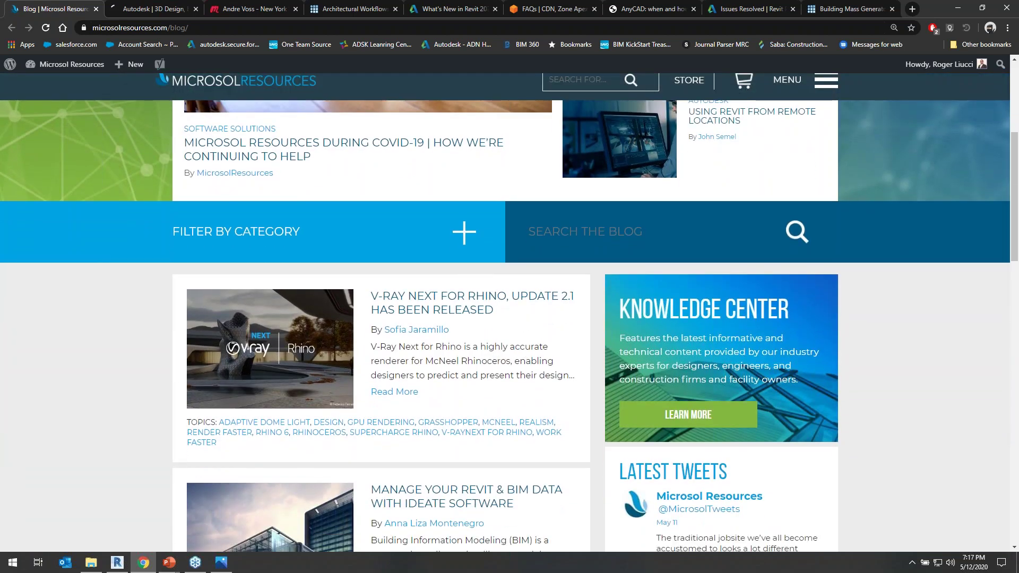
scroll(526, 354, down, 1)
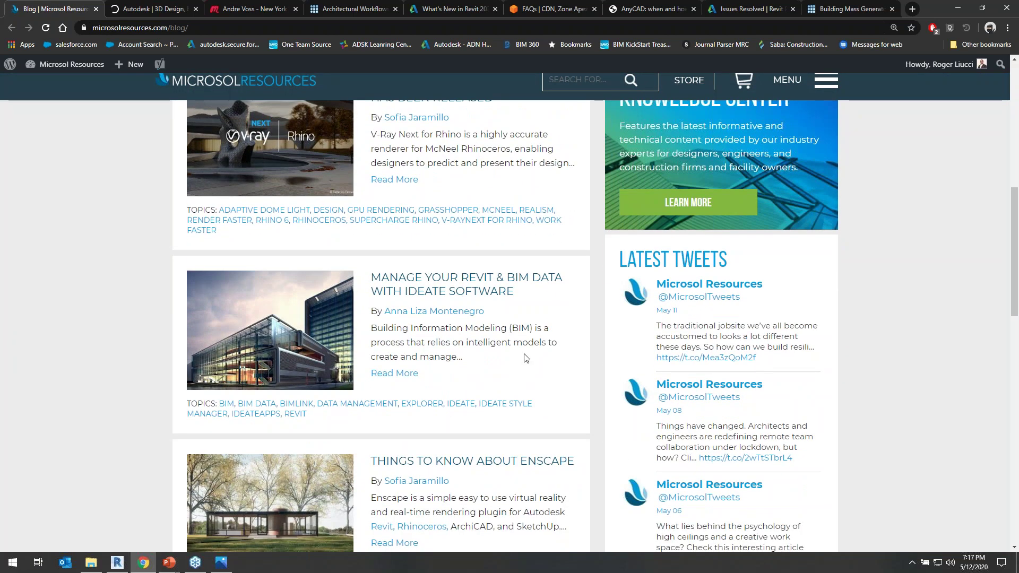
scroll(526, 354, down, 1)
scroll(526, 354, down, 1)
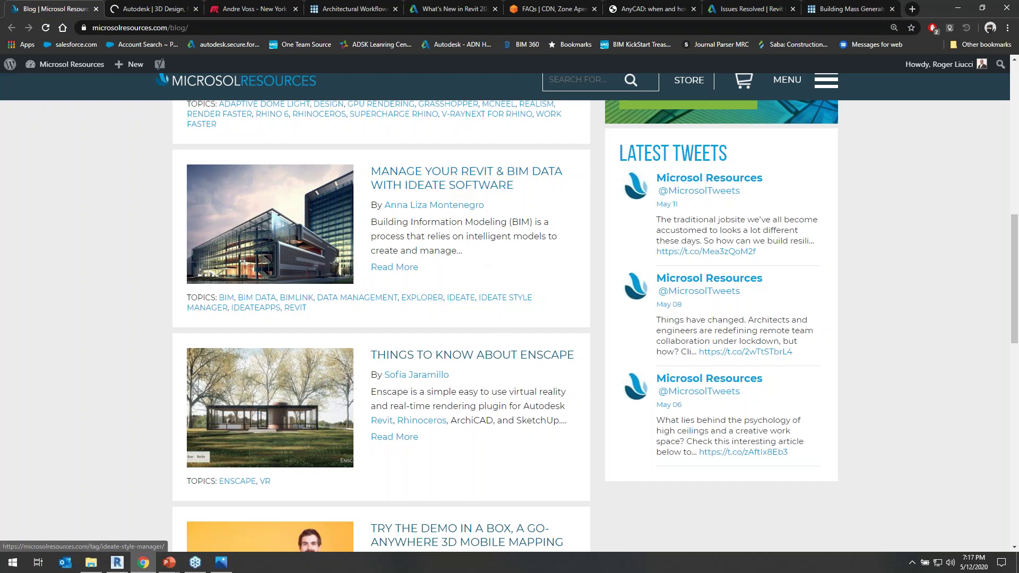
scroll(473, 364, down, 7)
scroll(473, 364, up, 15)
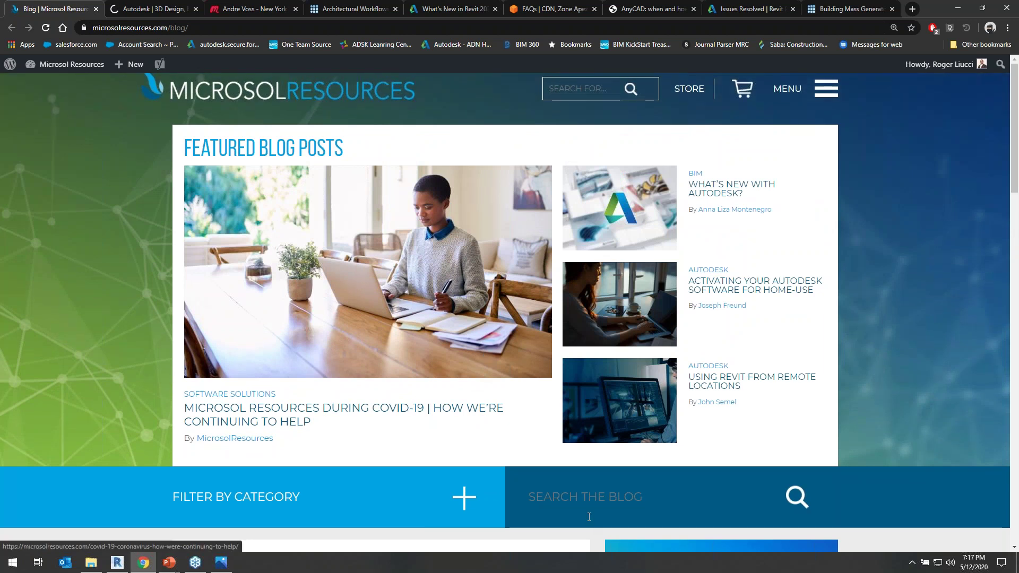
Search the blog for "product keys" and open the Autodesk 2021 Product Keys post.
click(590, 500)
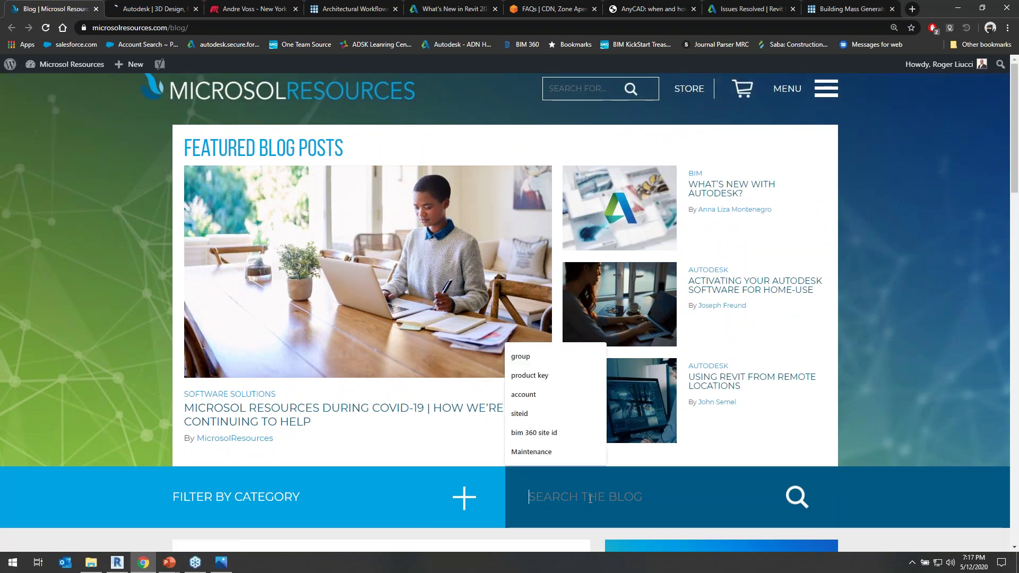
key(ctrl+v)
key(Return)
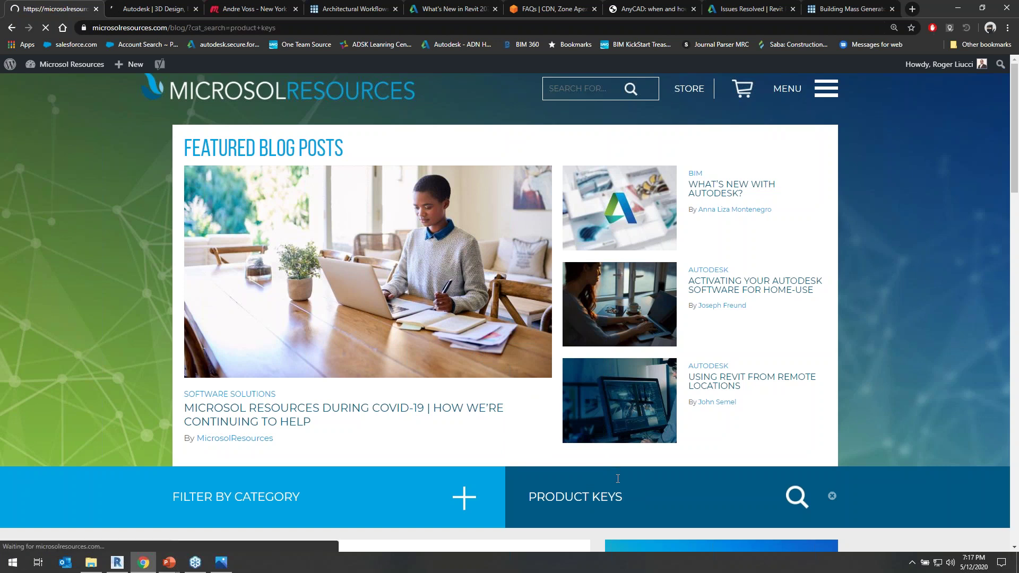
scroll(565, 453, down, 5)
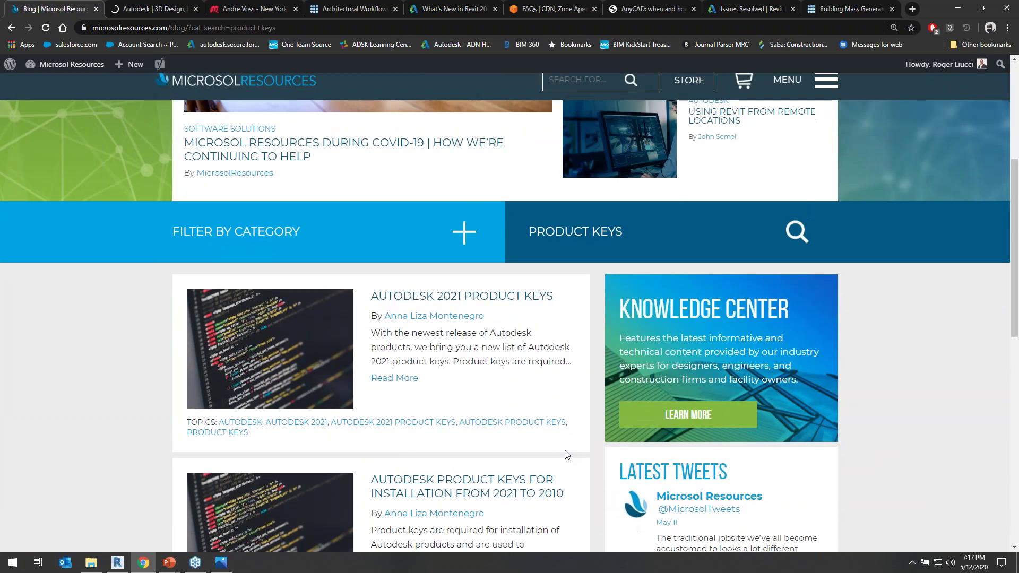
click(467, 301)
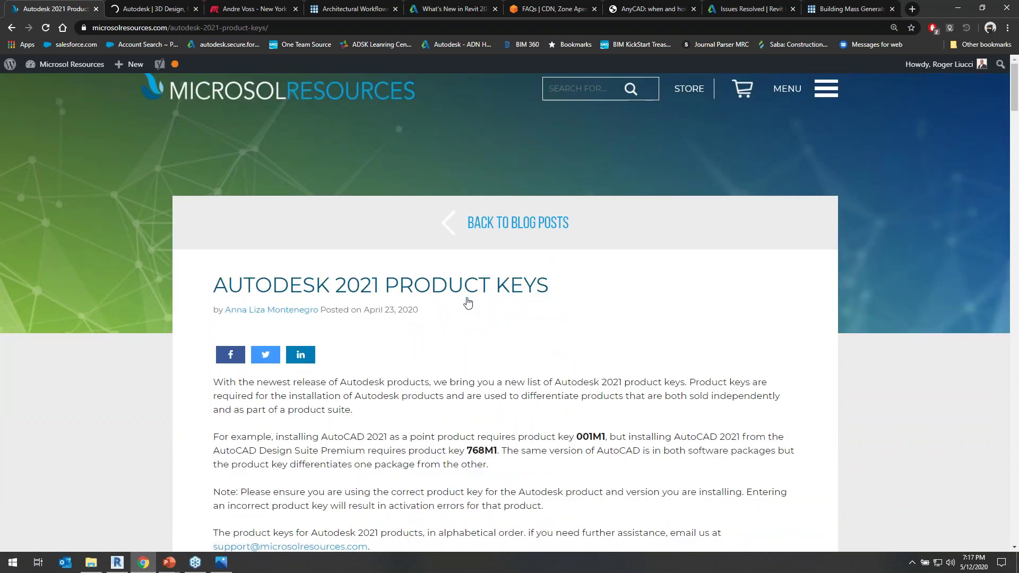
Examine the post's table of Autodesk 2021 product names and keys, and return to the blog posts.
scroll(450, 324, down, 2)
scroll(448, 325, down, 2)
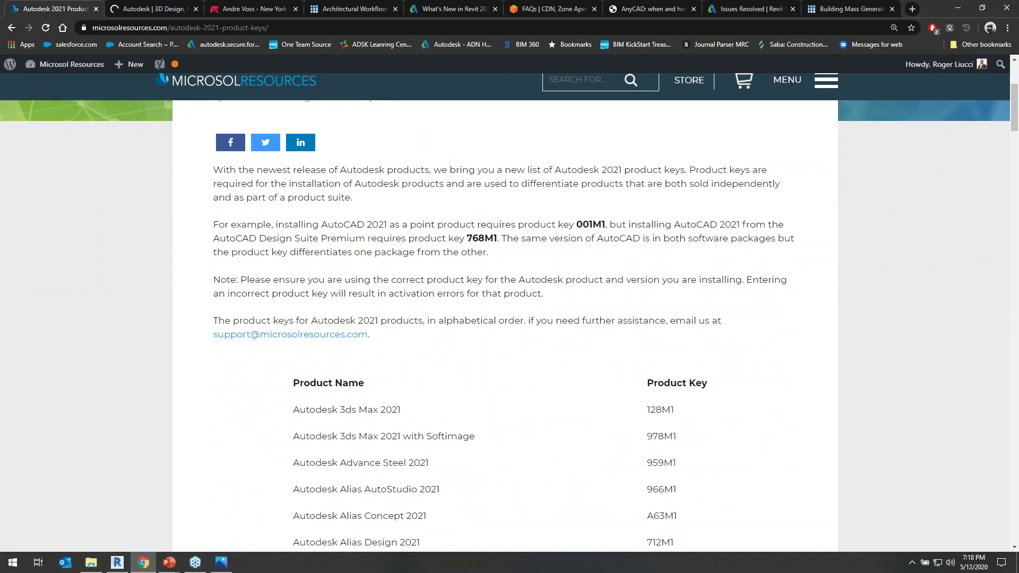
scroll(449, 324, down, 3)
drag(373, 250, 682, 254)
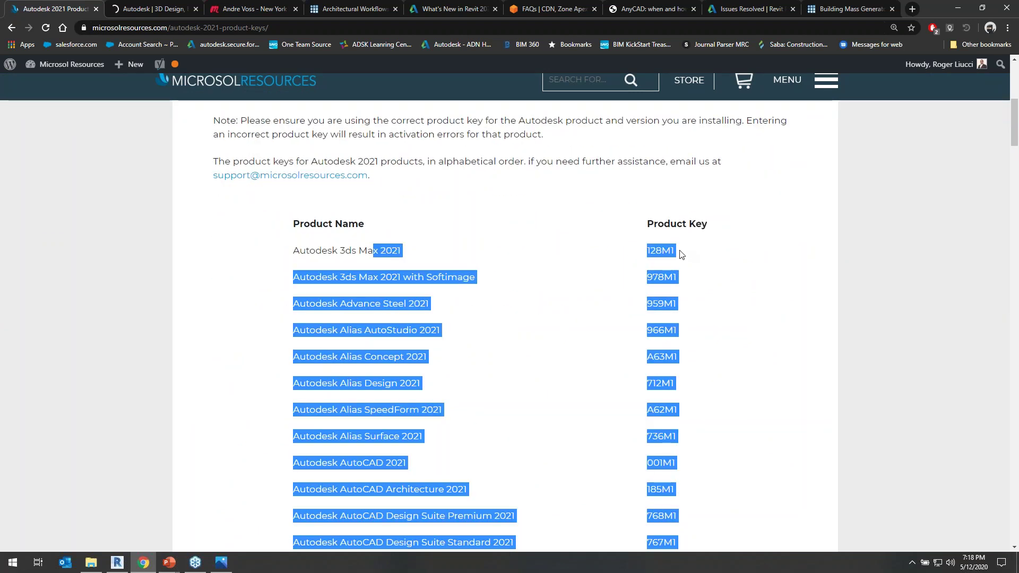
click(639, 266)
scroll(539, 302, up, 7)
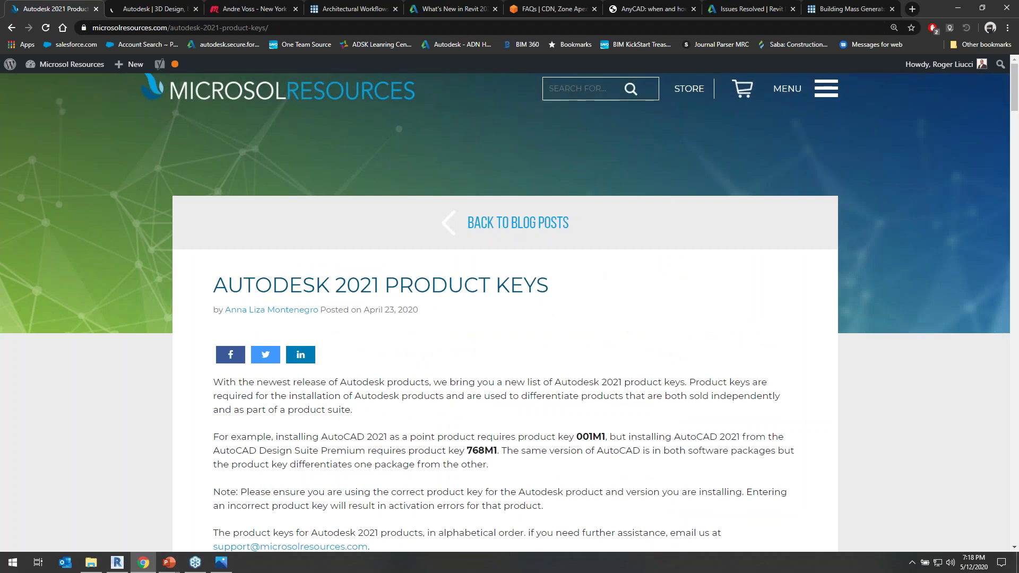
click(515, 231)
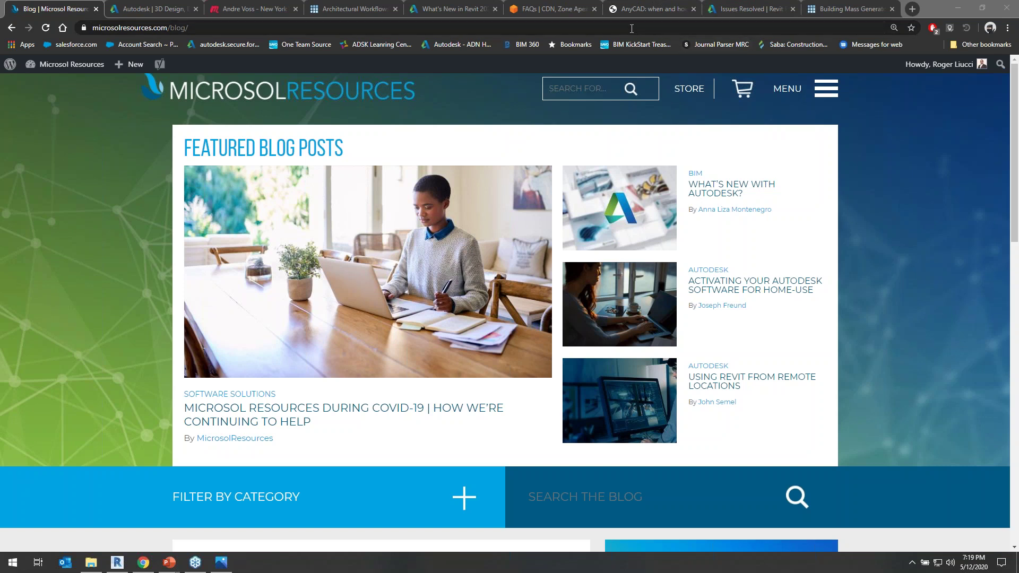
Go to the open Meetup page and get from the member profile to the "Online" What's New with Revit 2021? event page.
click(245, 9)
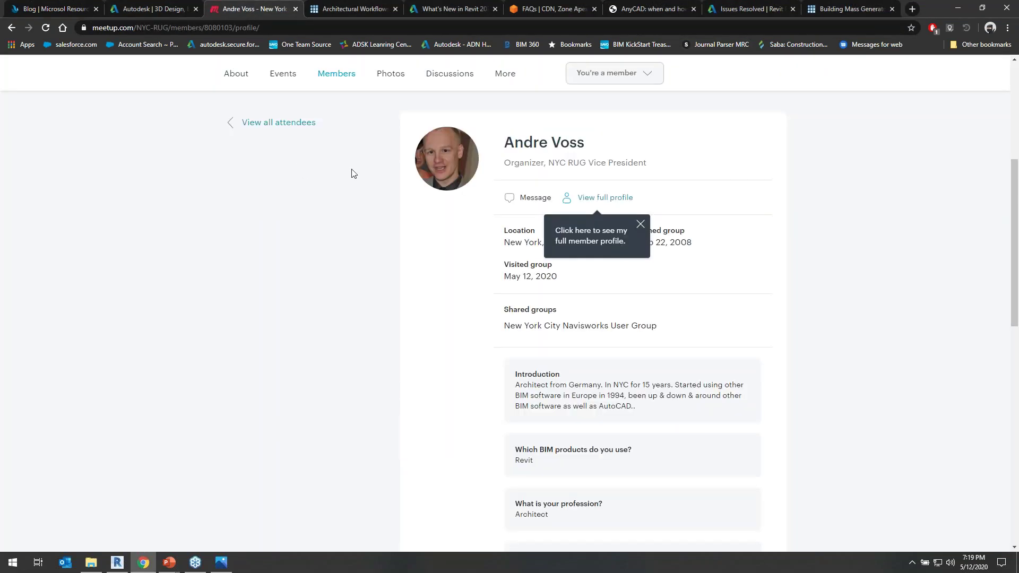
click(271, 123)
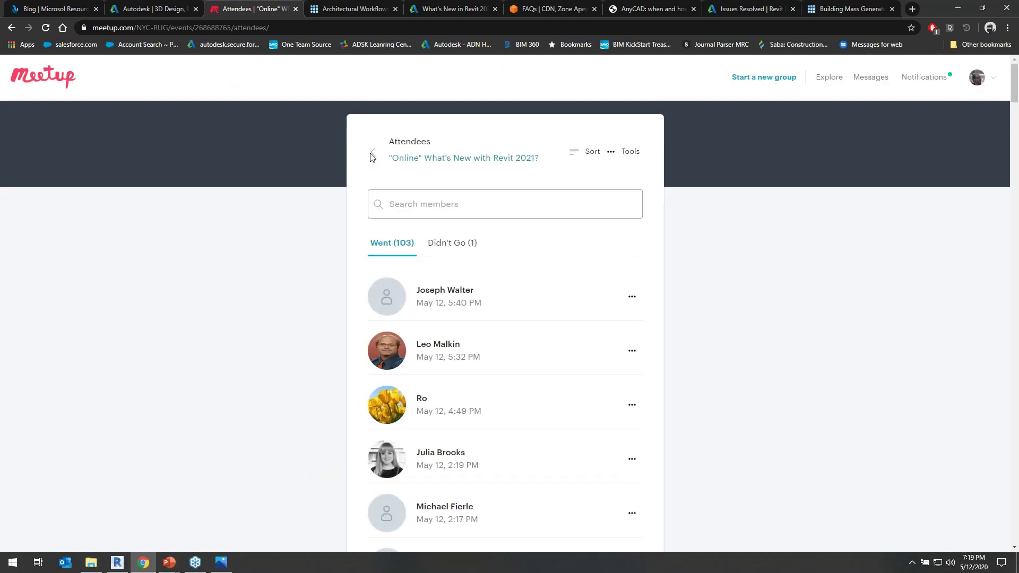
click(453, 160)
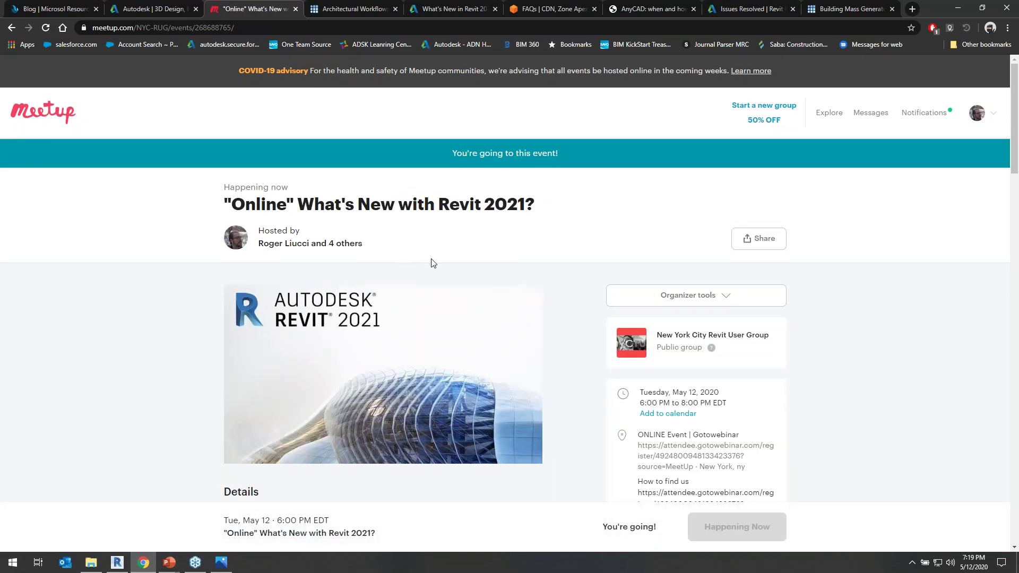
Look through the Revit 2021 event page, from its details and attendees to the similar events nearby.
scroll(441, 268, down, 4)
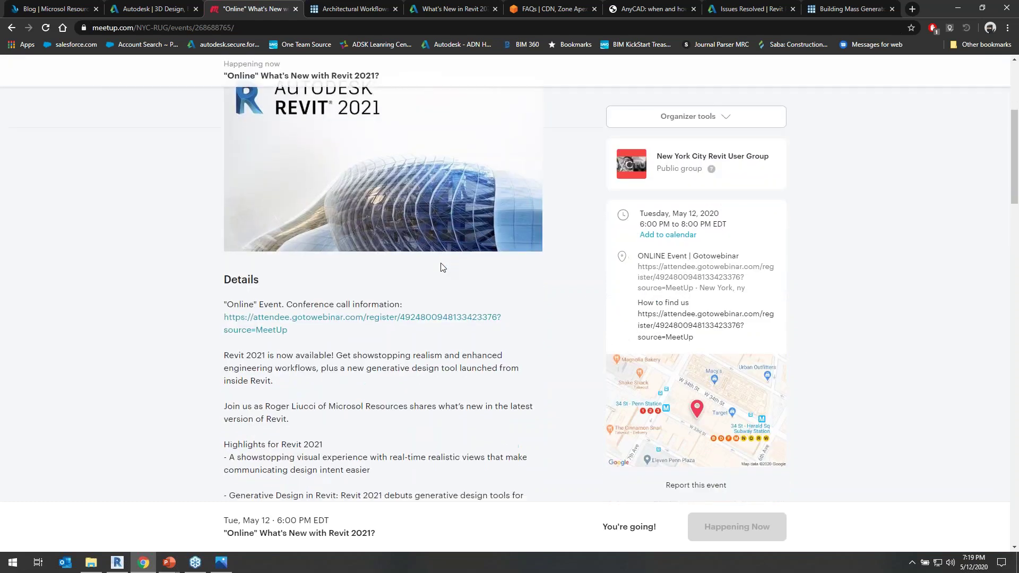
scroll(441, 269, up, 5)
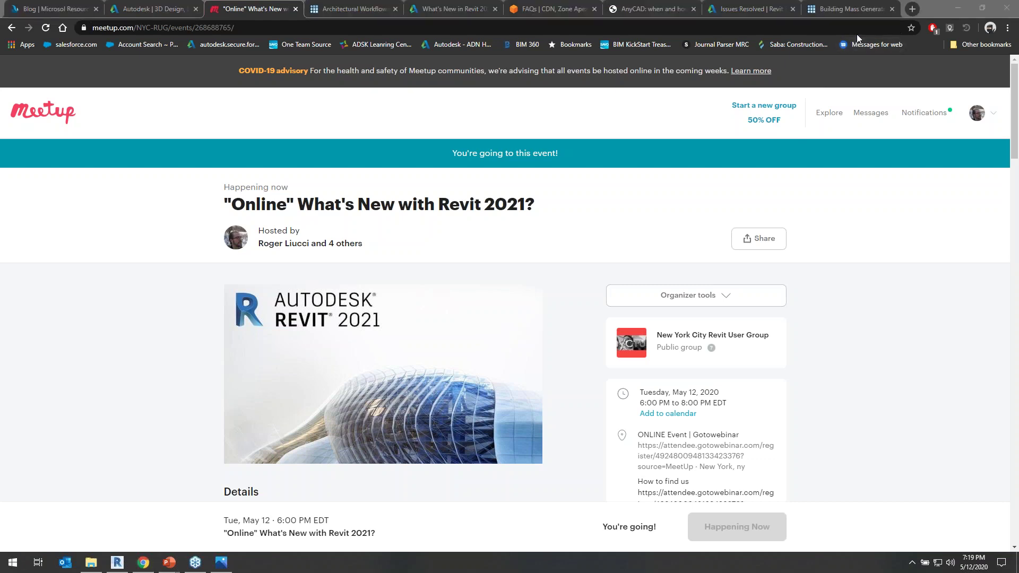
scroll(860, 175, down, 7)
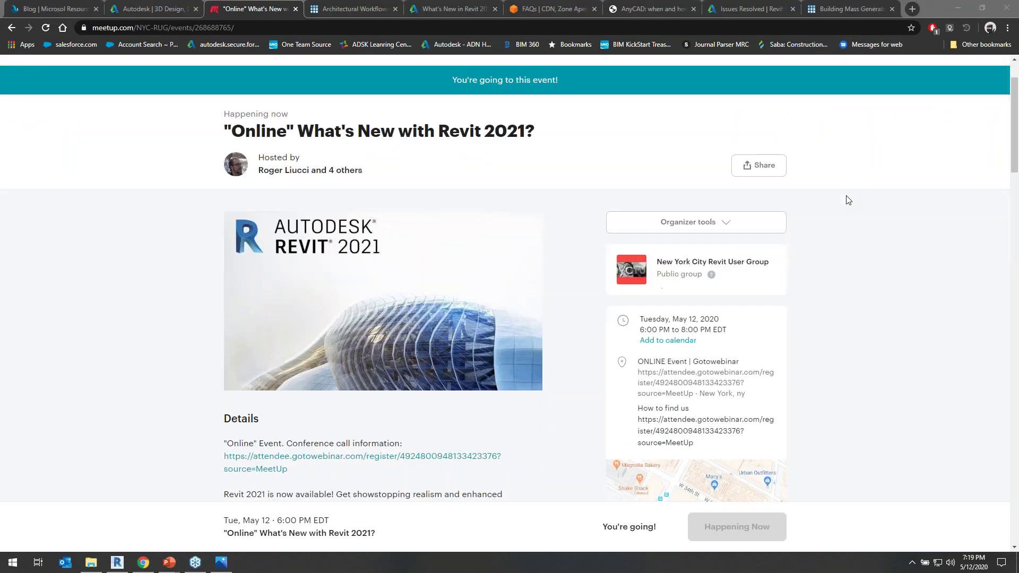
scroll(838, 217, down, 15)
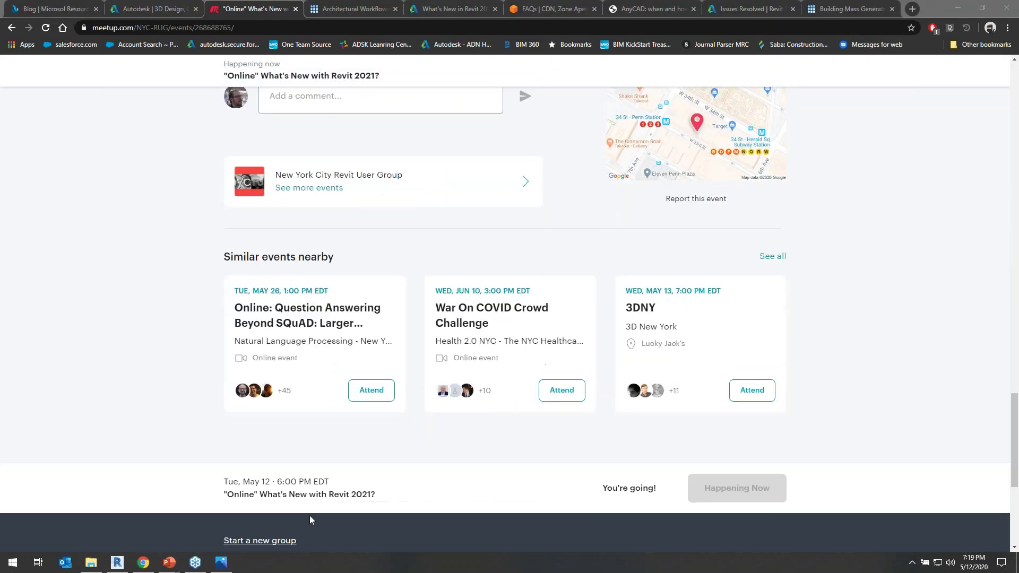
scroll(578, 491, down, 4)
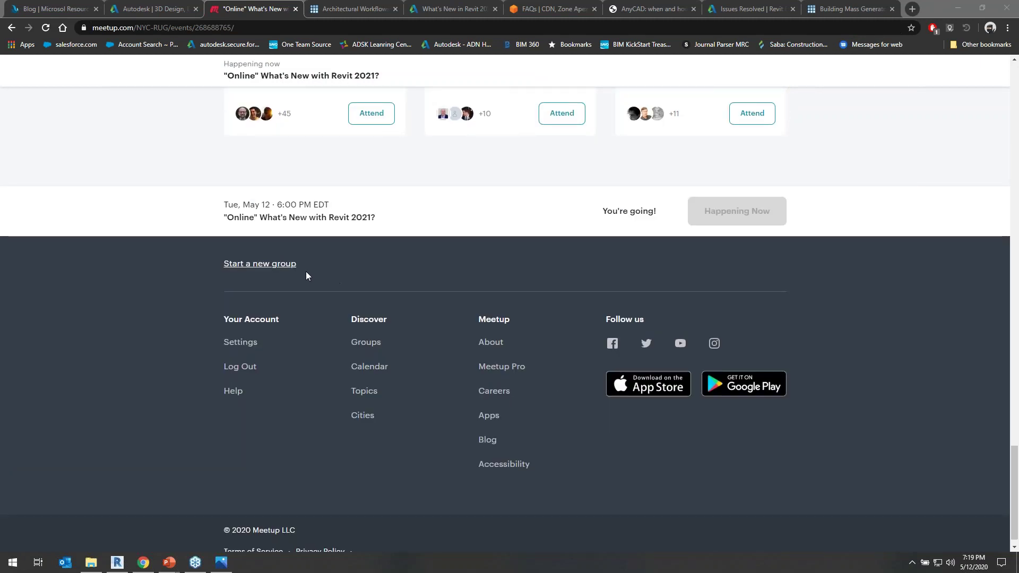
scroll(644, 229, up, 5)
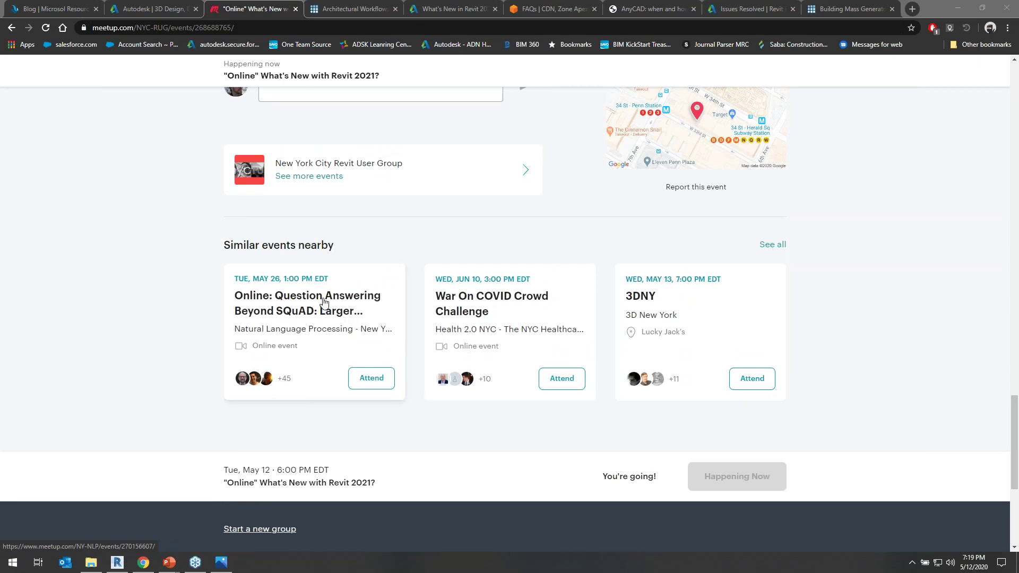
scroll(340, 284, up, 15)
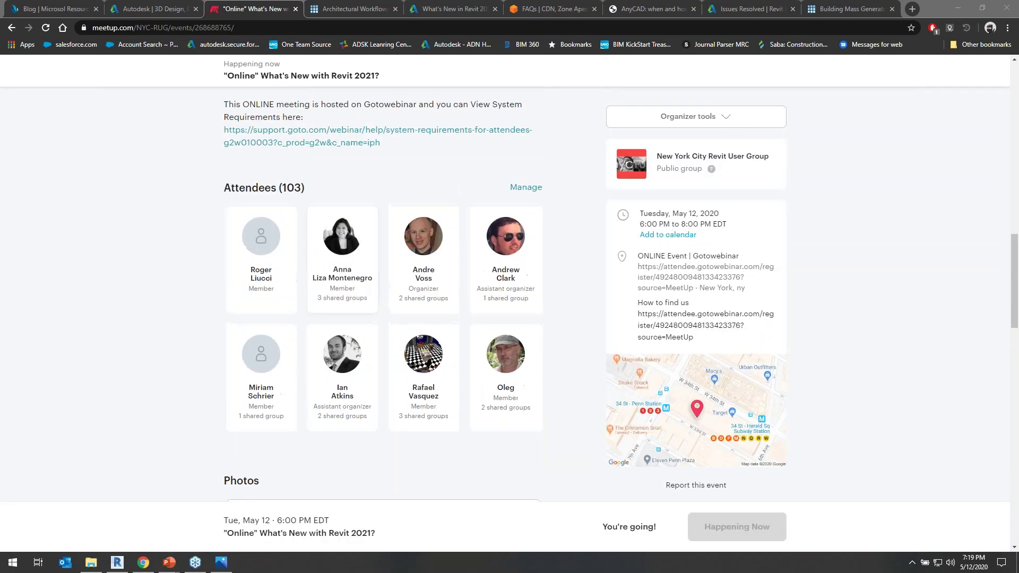
Review the New York City Revit User Group's events on its group page and open the Panel Discussion: BIM/VDCO in Academia event.
scroll(382, 292, up, 5)
click(698, 156)
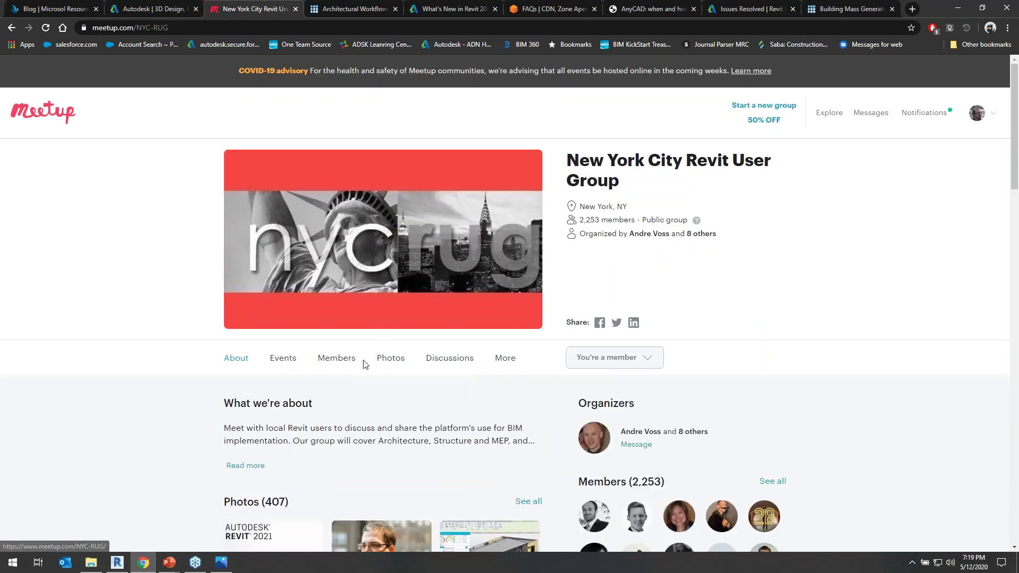
scroll(363, 362, down, 8)
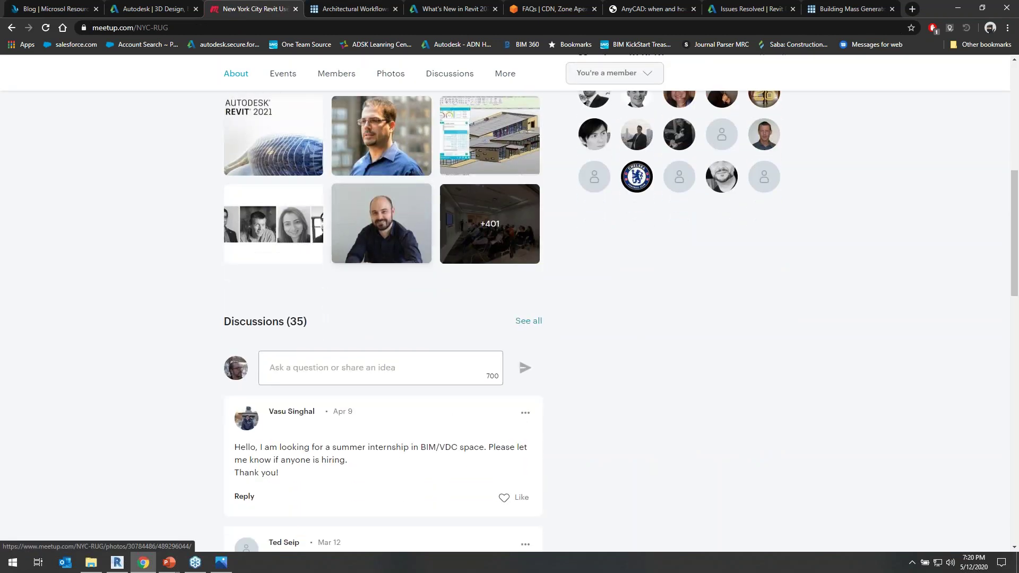
scroll(364, 369, down, 4)
scroll(364, 368, up, 7)
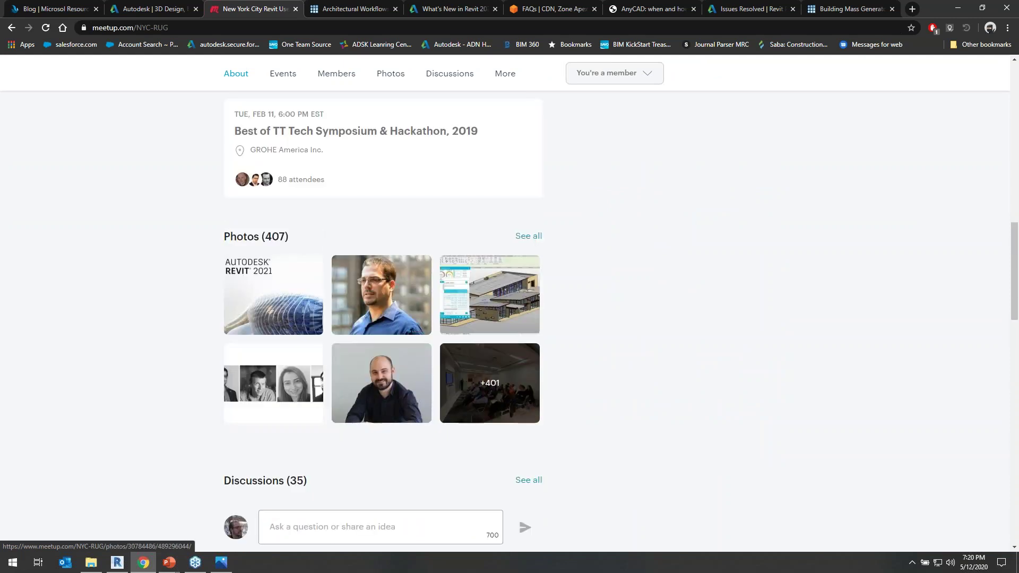
scroll(364, 368, up, 5)
scroll(384, 318, up, 3)
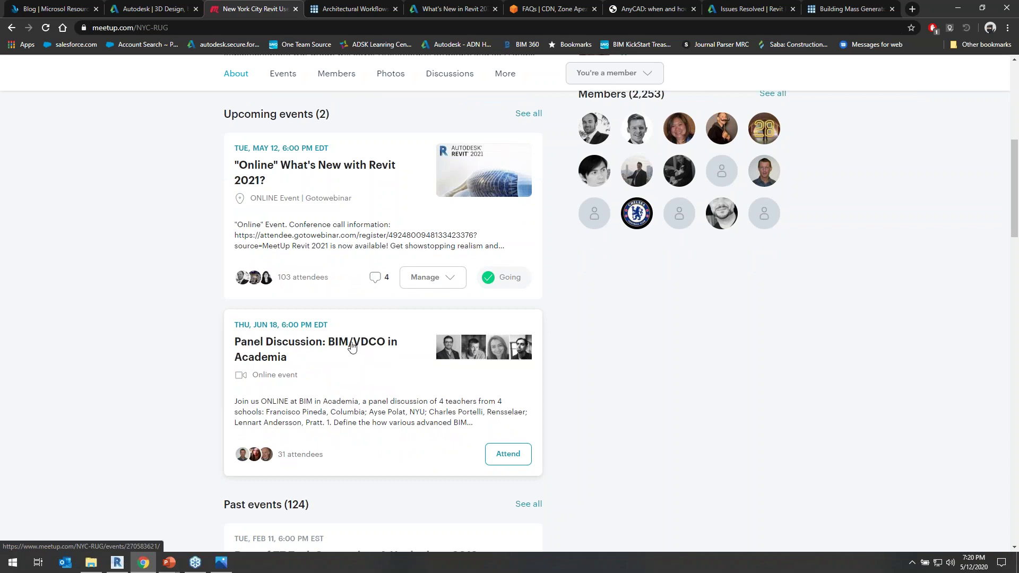
scroll(351, 346, down, 3)
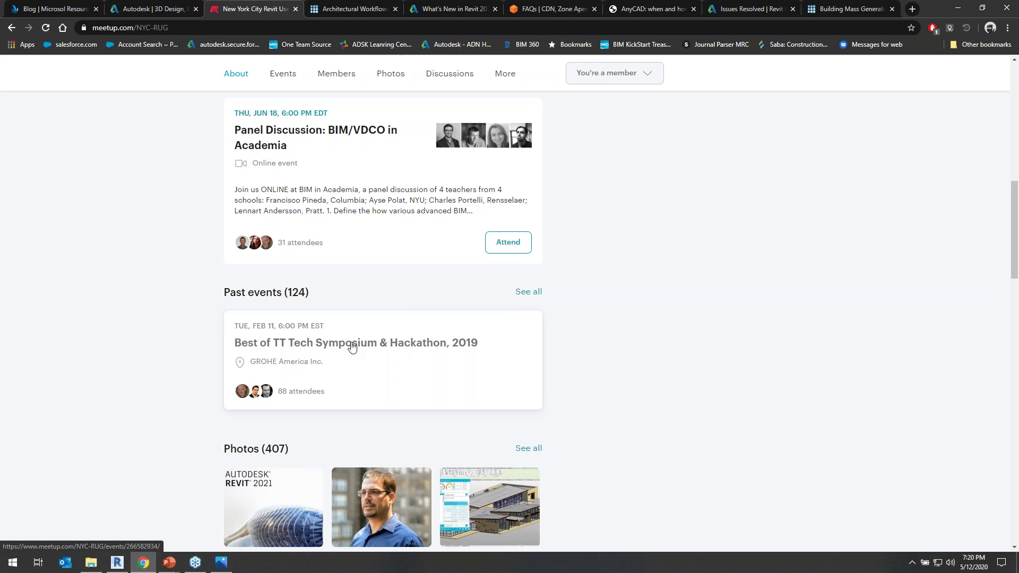
scroll(371, 249, up, 1)
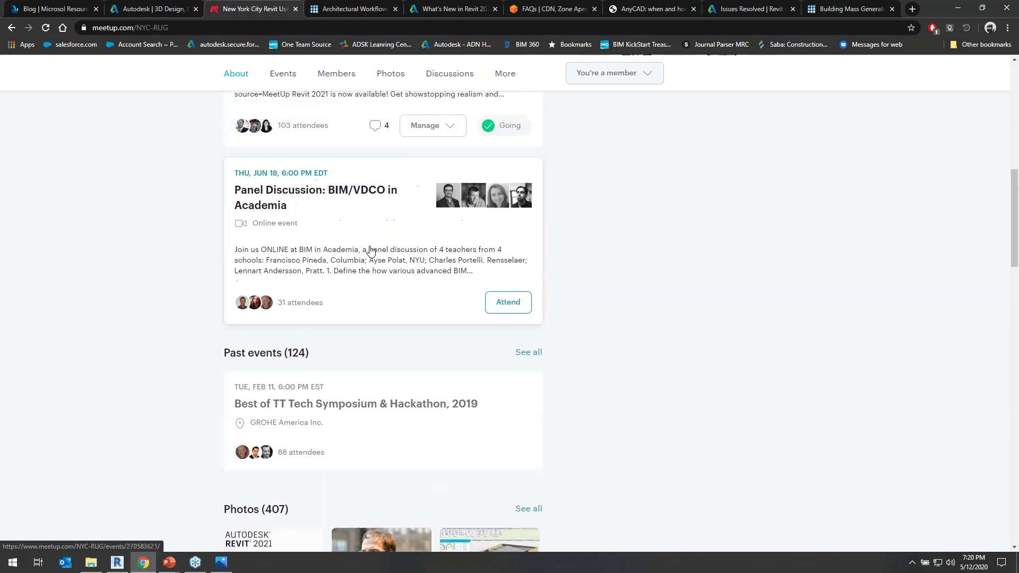
scroll(371, 250, up, 1)
click(334, 237)
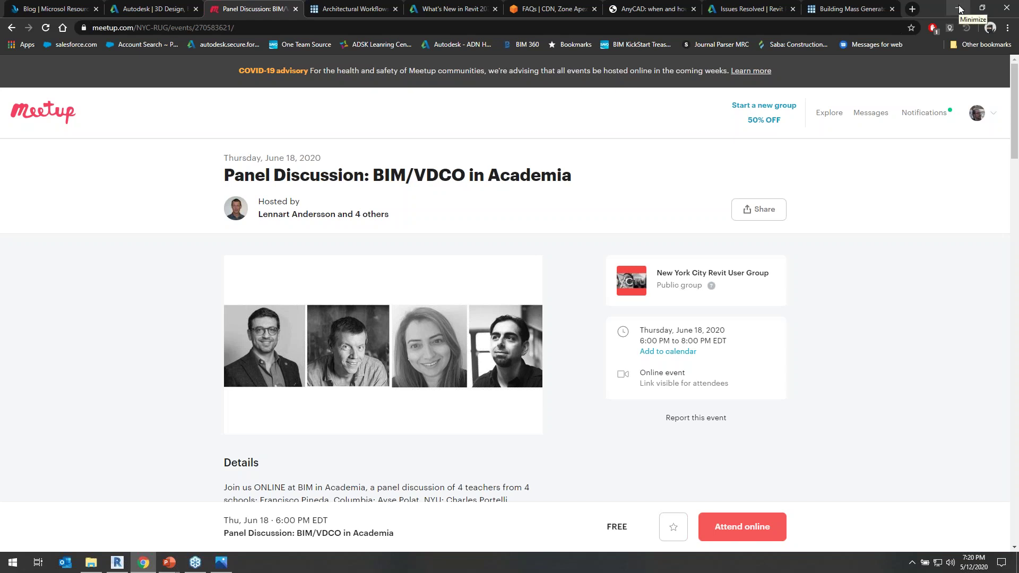
Switch to the What's New presentation in PowerPoint and resume its slide show.
key(alt+Tab)
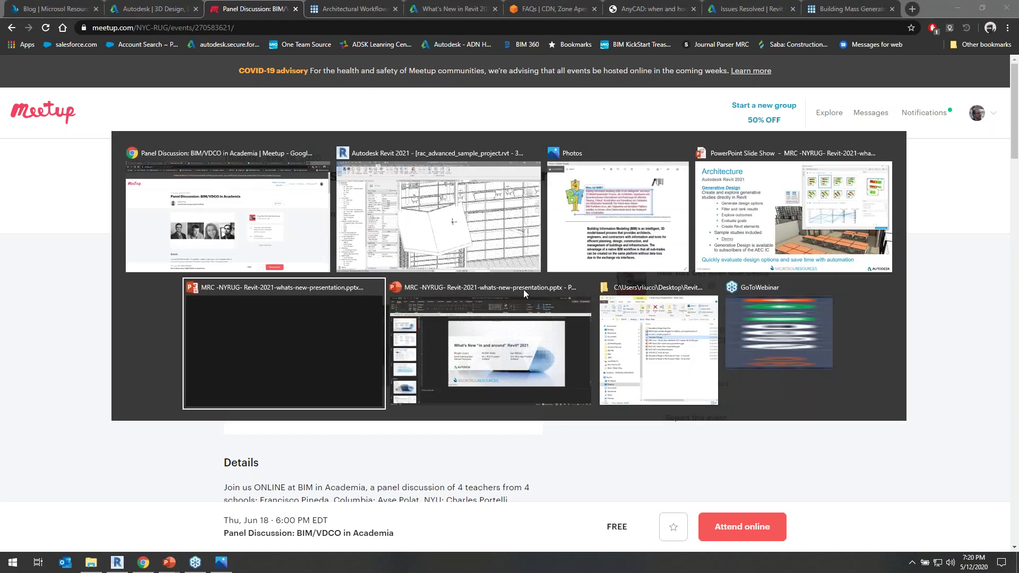
click(442, 334)
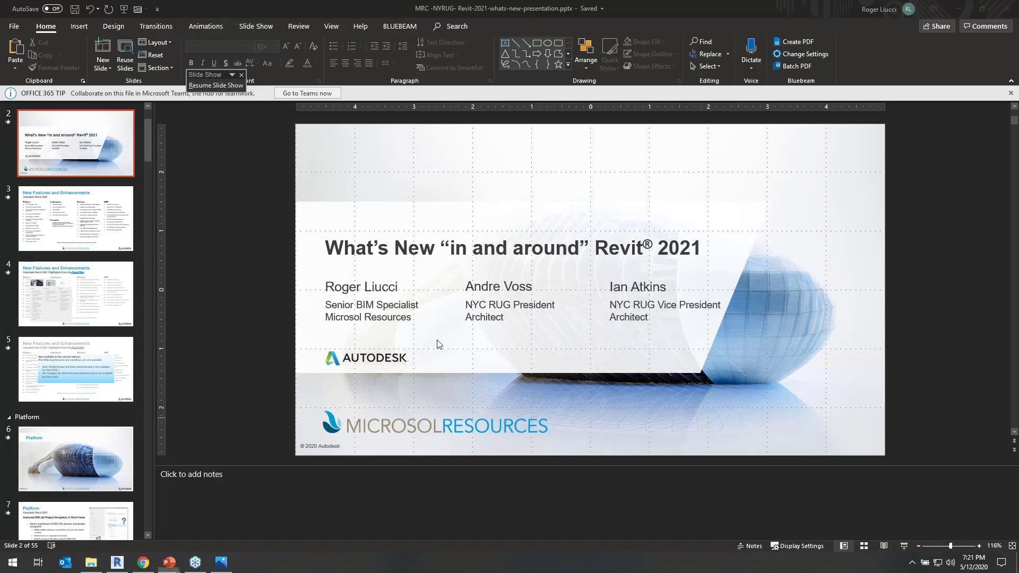
click(215, 85)
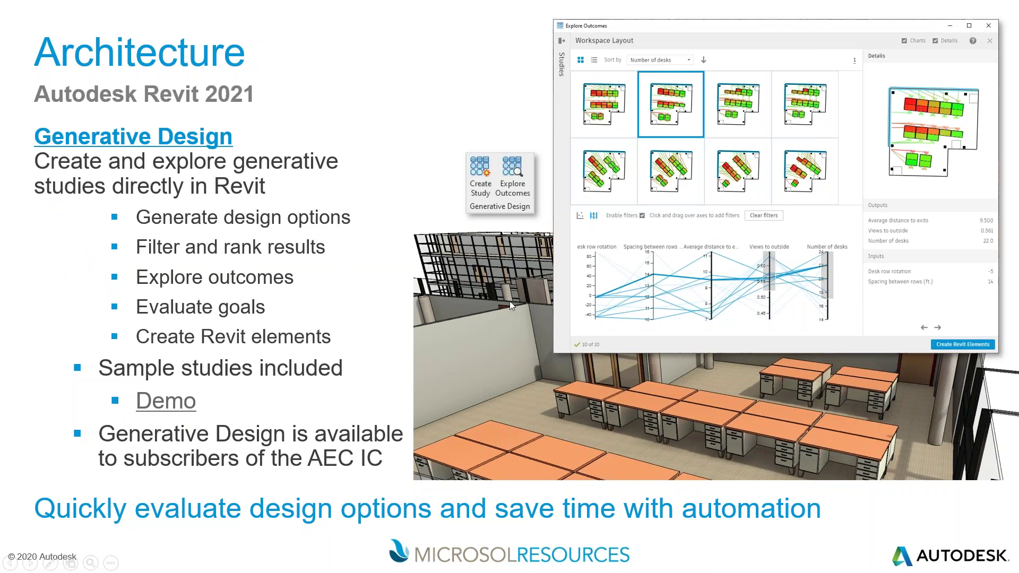
Advance the slide show from Generative Design past Slanted Walls to the Structure slide on Couplers for Arc-shaped Rebar.
click(423, 229)
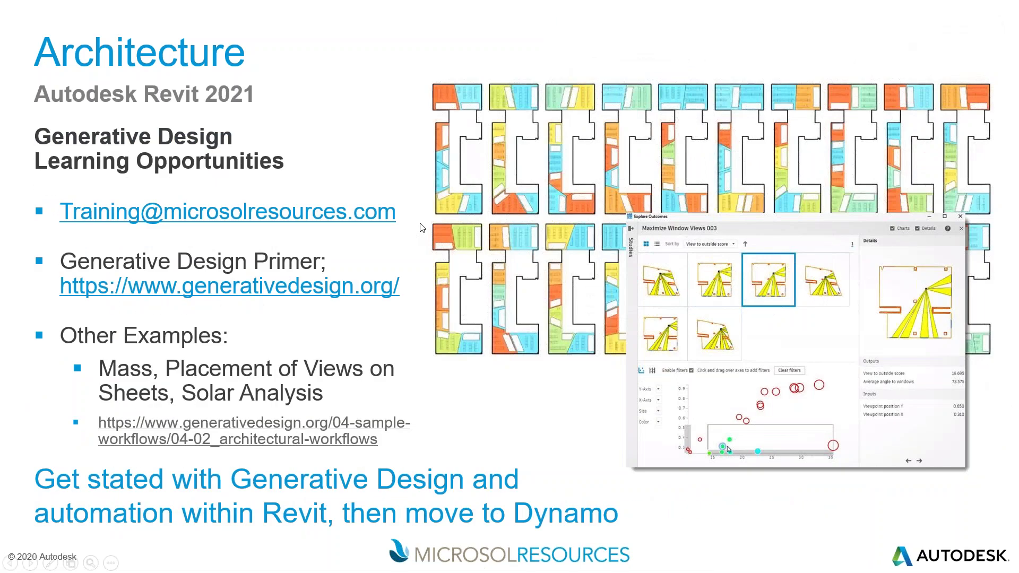
click(419, 223)
click(420, 223)
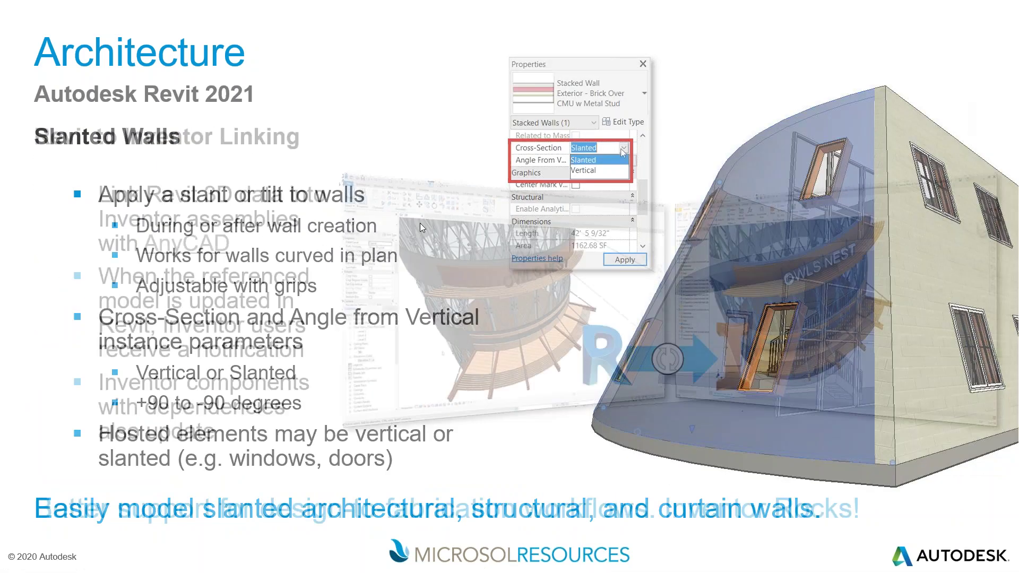
click(420, 225)
click(420, 230)
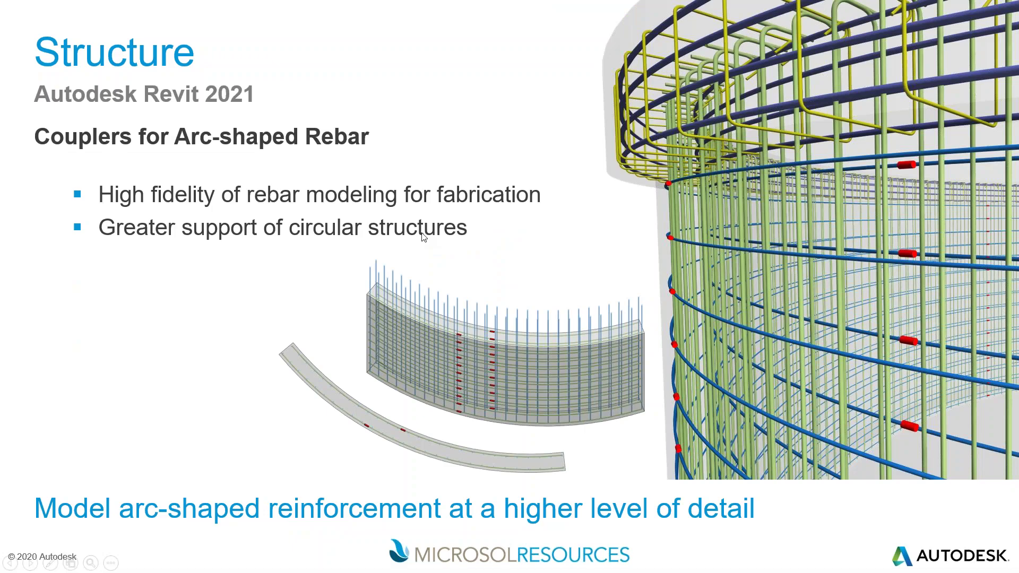